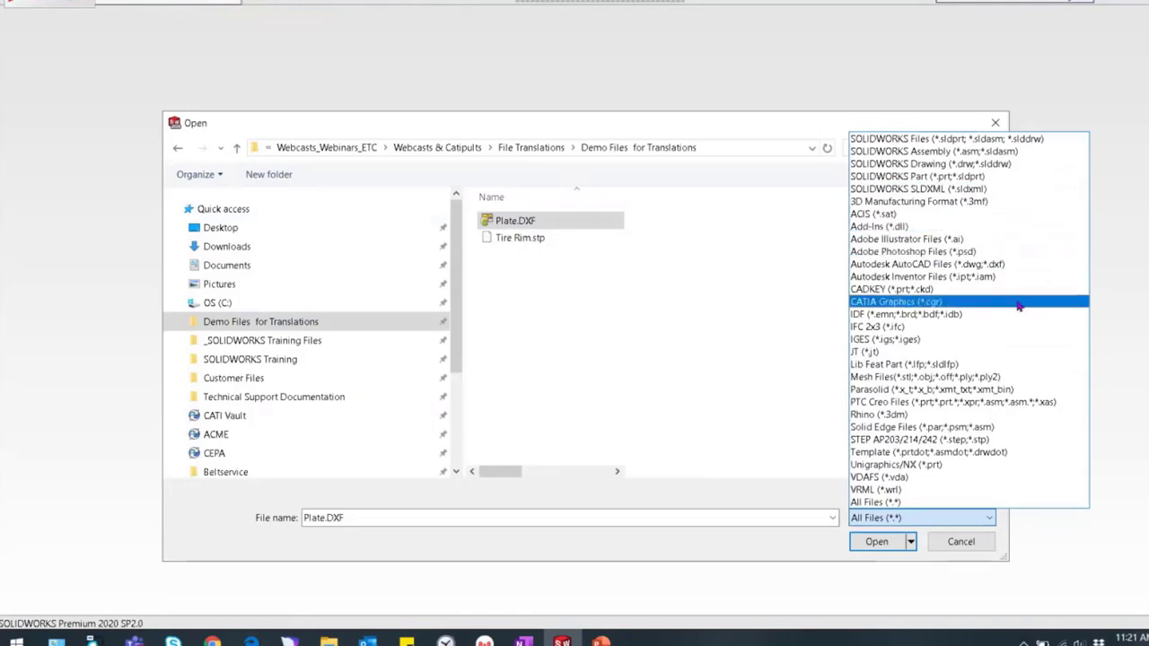
Step: Open Plate.DXF as a new SOLIDWORKS drawing with its contents converted to SOLIDWORKS entities
{"action": "left_click", "coordinate": [526, 237]}
{"action": "left_click", "coordinate": [526, 237]}
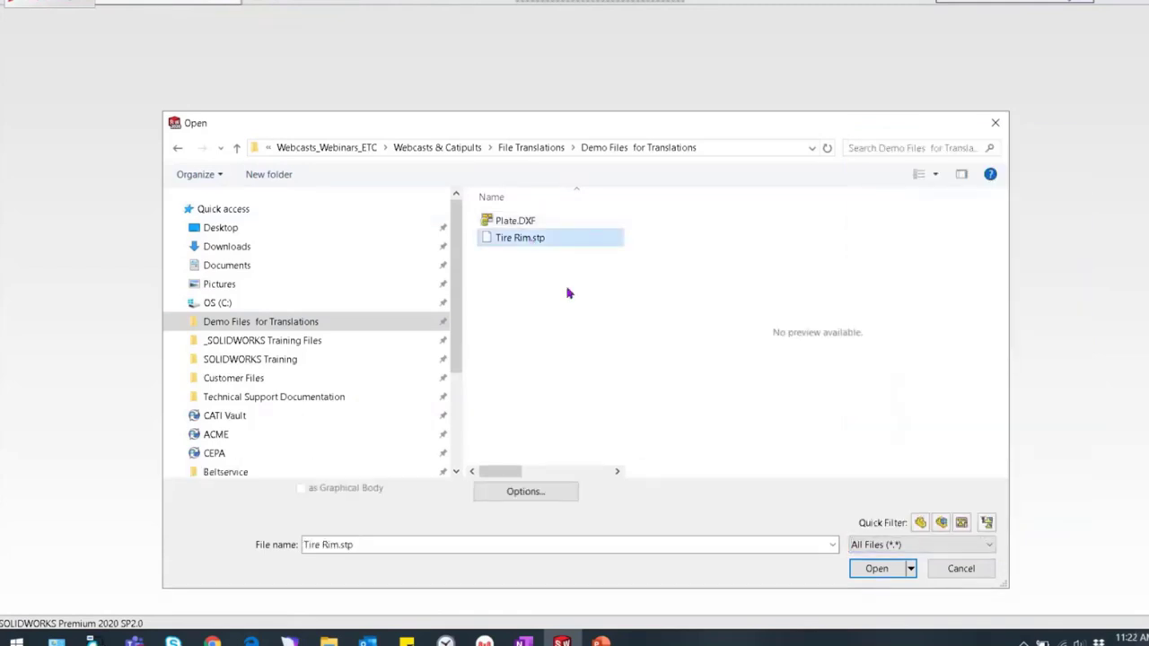
{"action": "left_click", "coordinate": [503, 221]}
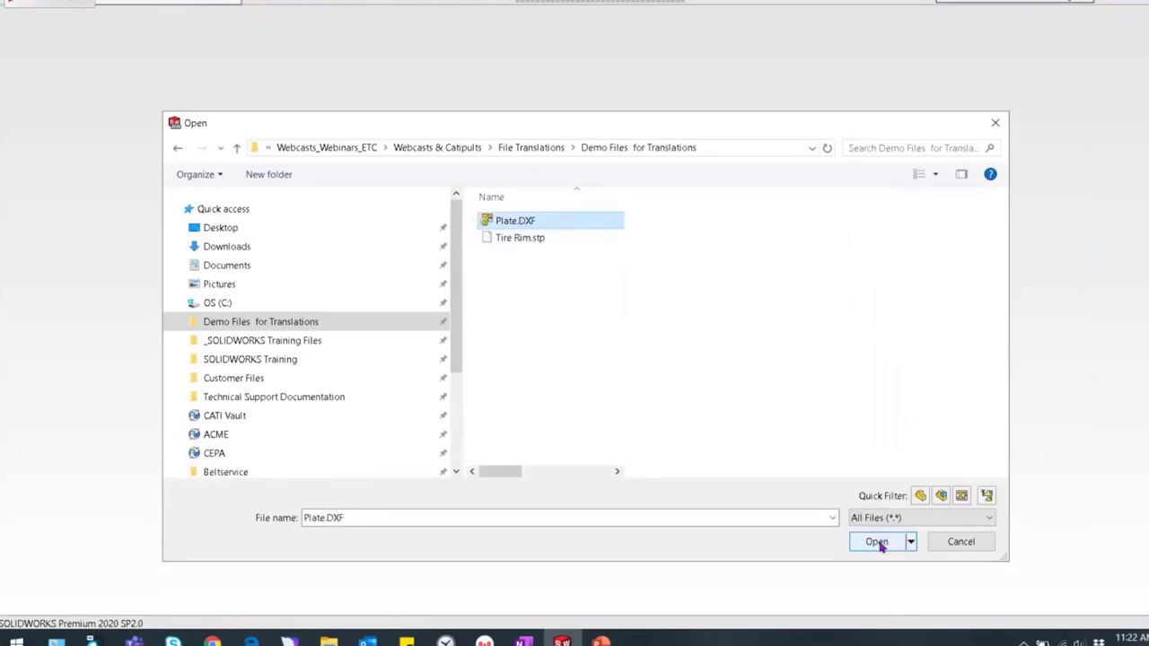
{"action": "left_click", "coordinate": [880, 542]}
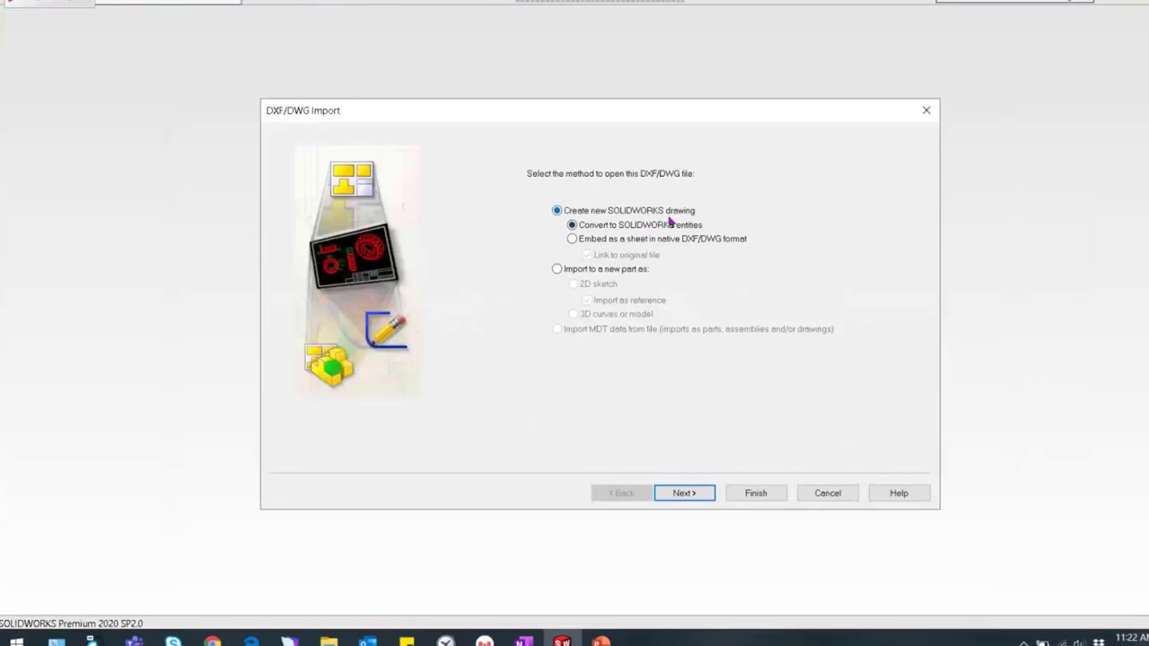
{"action": "left_click", "coordinate": [687, 495]}
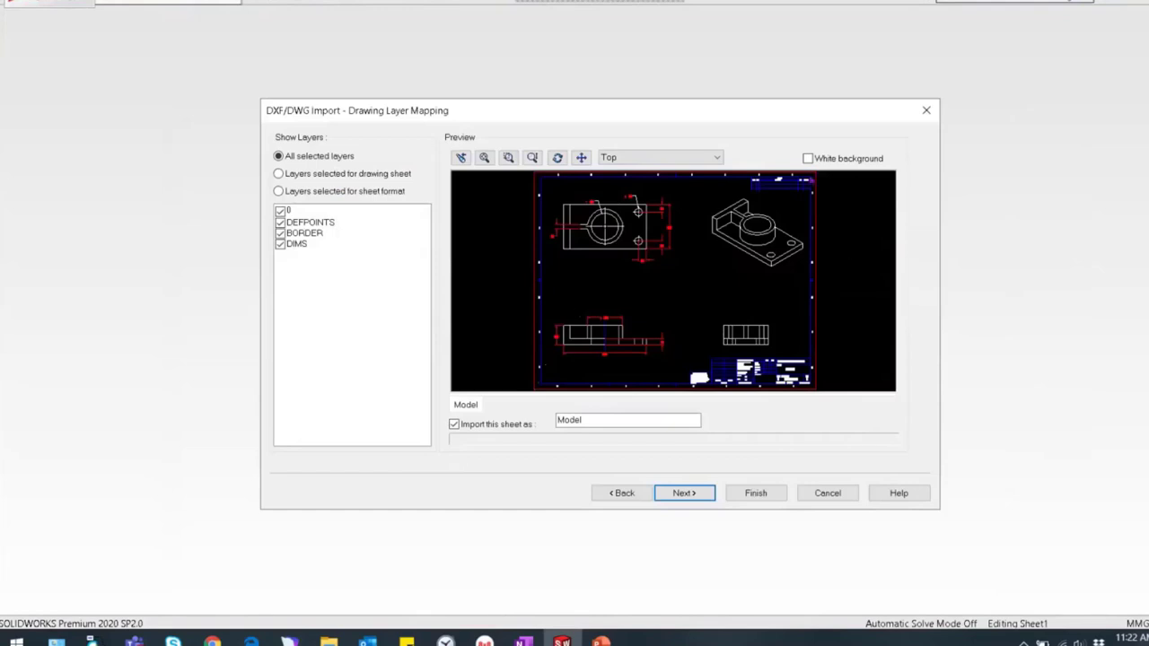
Step: Preview the import on a white background, exclude the BORDER layer from the drawing sheet layers, and proceed to the document settings
{"action": "left_click", "coordinate": [807, 159]}
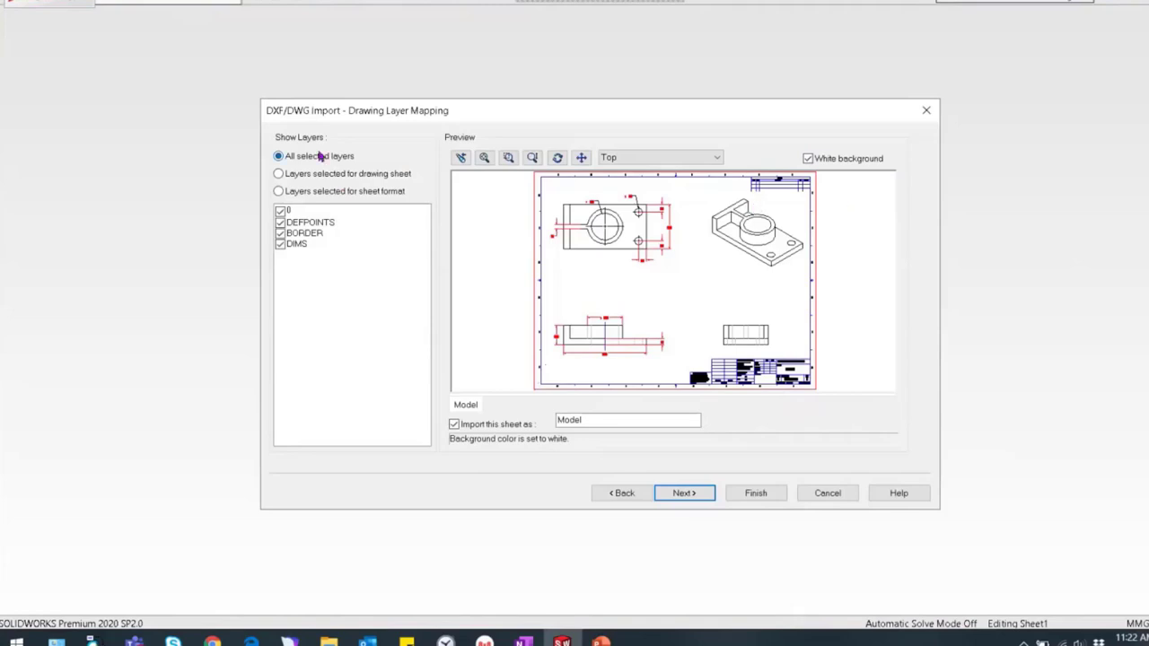
{"action": "left_click", "coordinate": [278, 175]}
{"action": "left_click", "coordinate": [278, 191]}
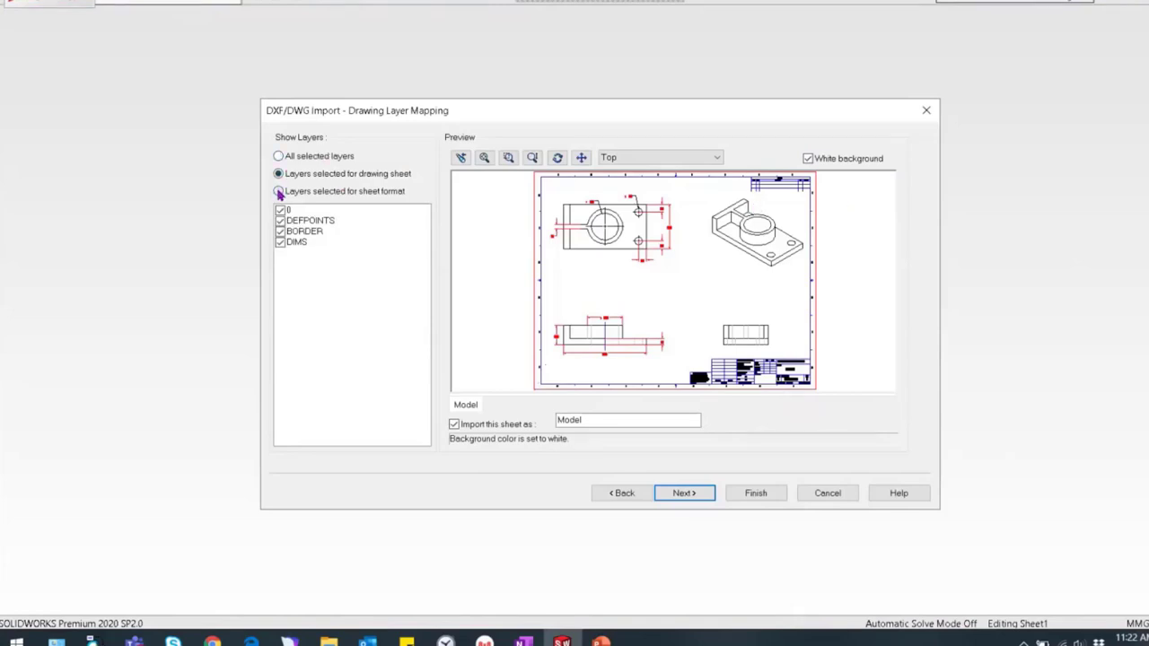
{"action": "left_click", "coordinate": [278, 174]}
{"action": "left_click", "coordinate": [279, 157]}
{"action": "left_click", "coordinate": [278, 174]}
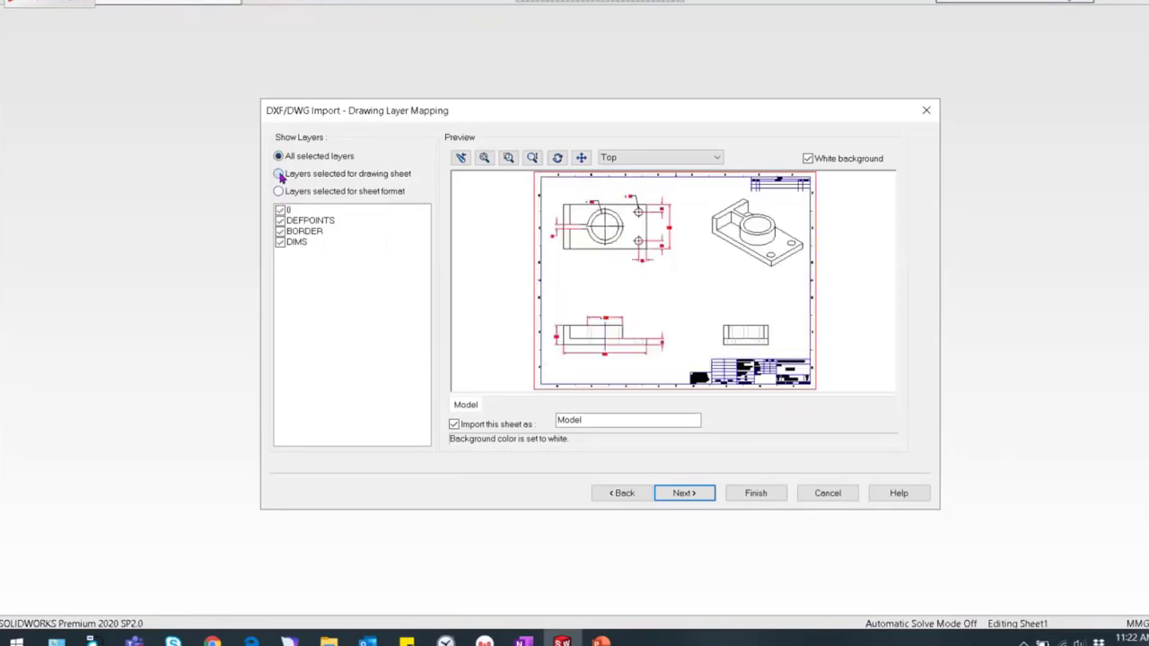
{"action": "left_click", "coordinate": [281, 233]}
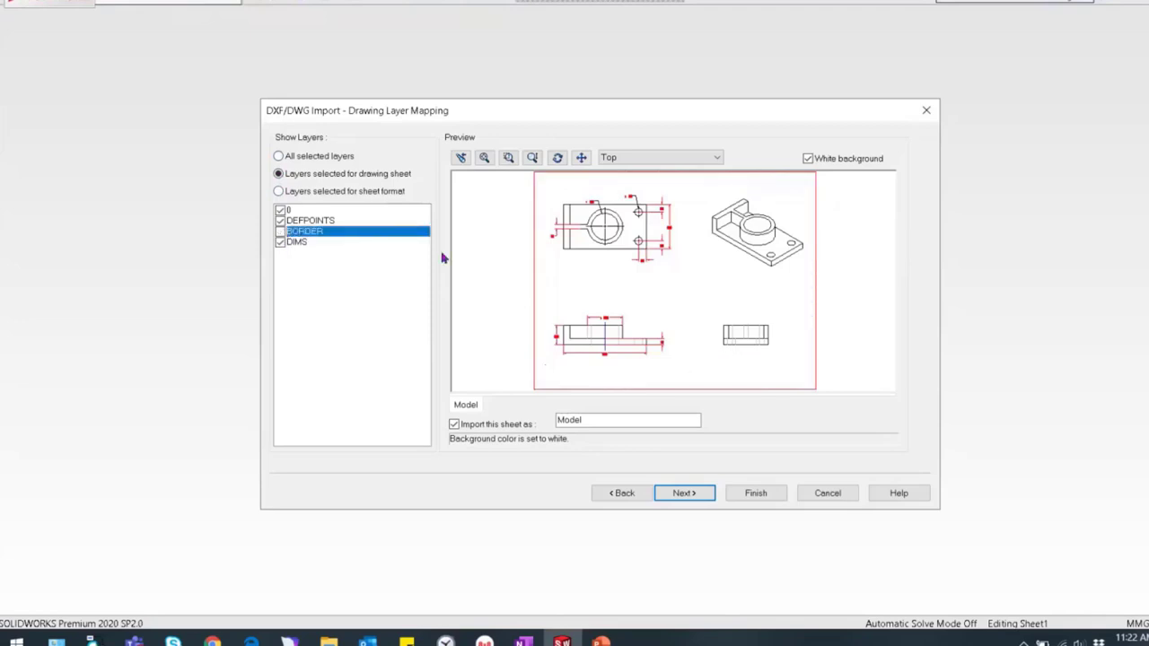
{"action": "left_click", "coordinate": [281, 243]}
{"action": "left_click", "coordinate": [684, 493]}
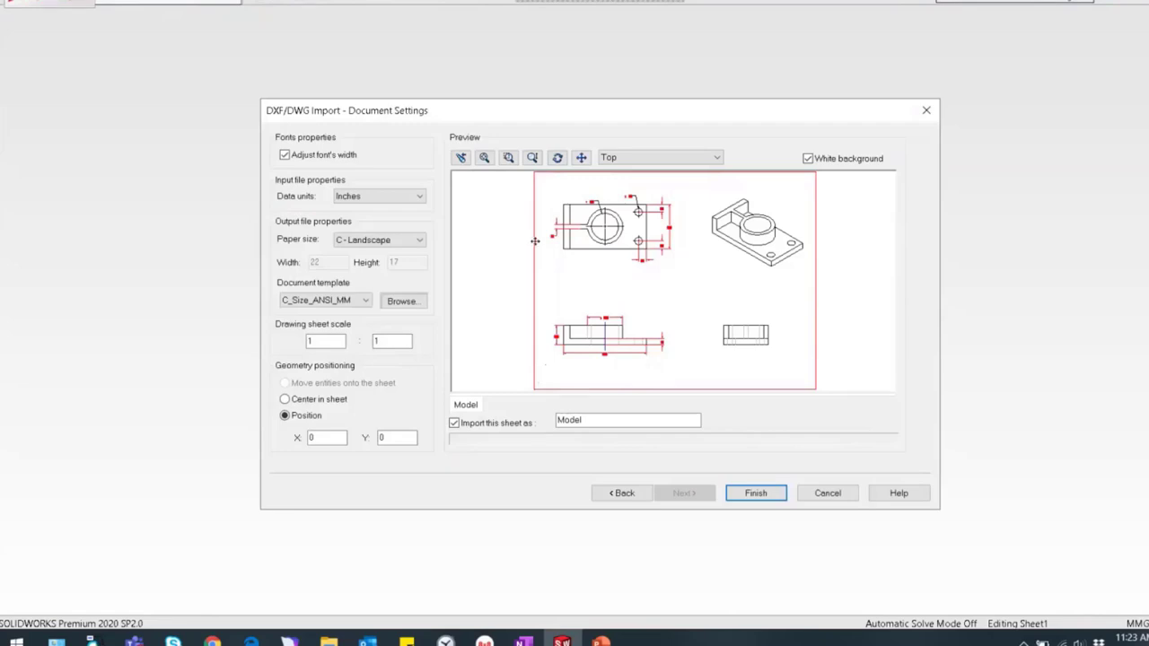
Step: Import the drawing with data units in inches, C-Landscape paper size and geometry centered in the sheet
{"action": "left_click", "coordinate": [419, 197]}
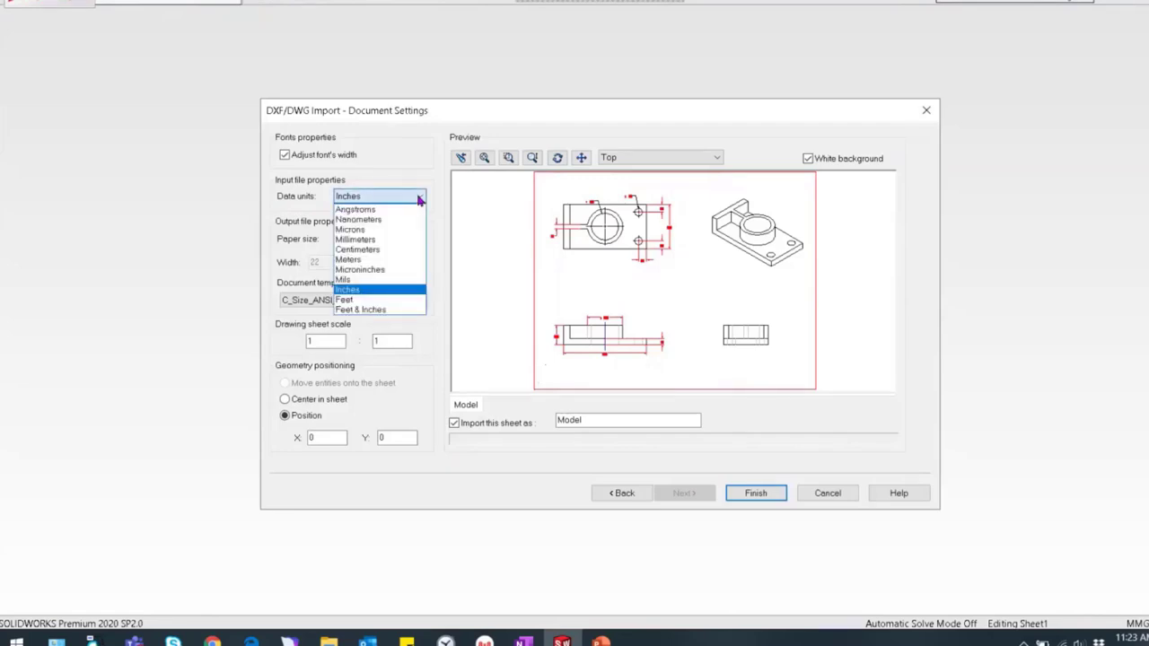
{"action": "left_click", "coordinate": [382, 289]}
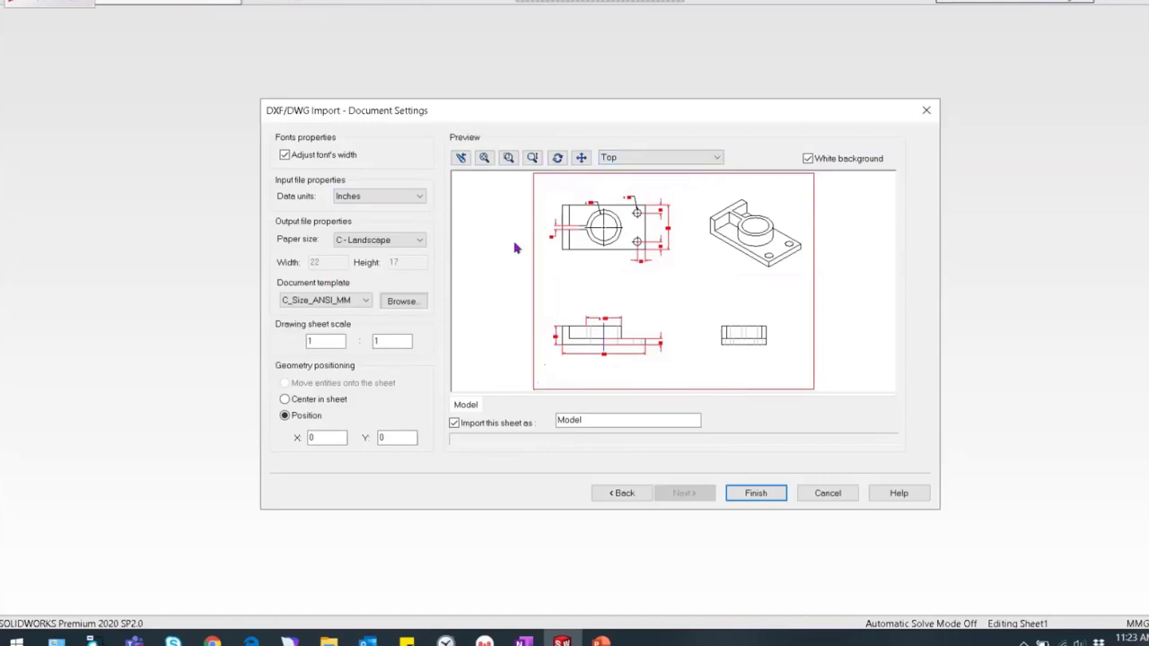
{"action": "left_click", "coordinate": [417, 242]}
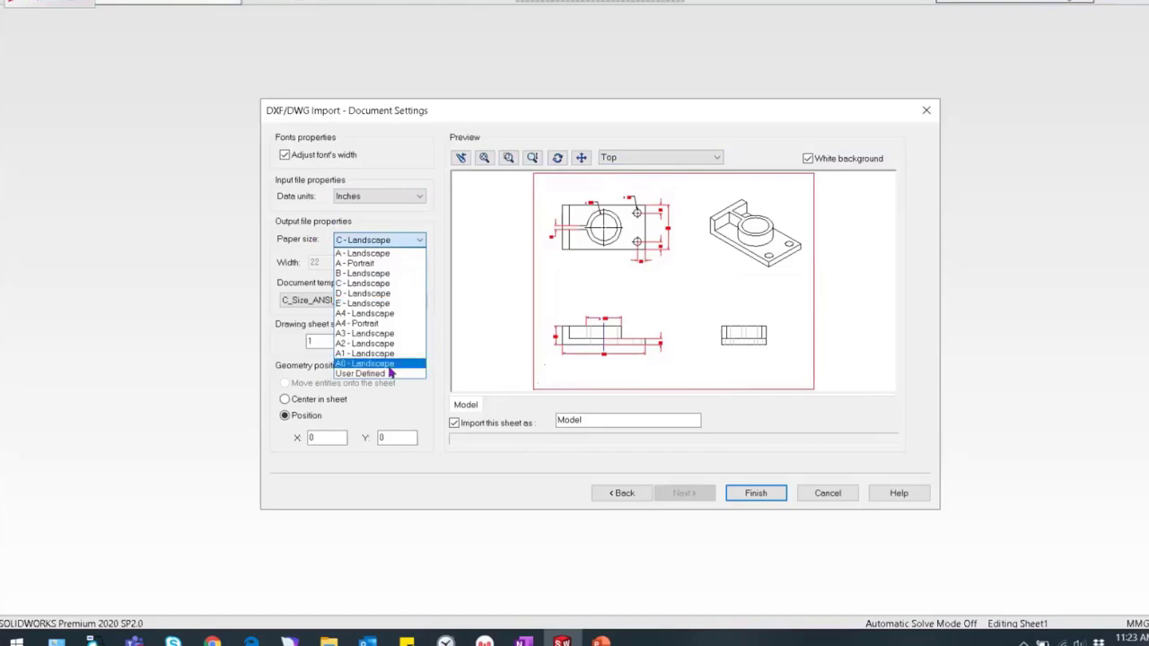
{"action": "left_click", "coordinate": [364, 283]}
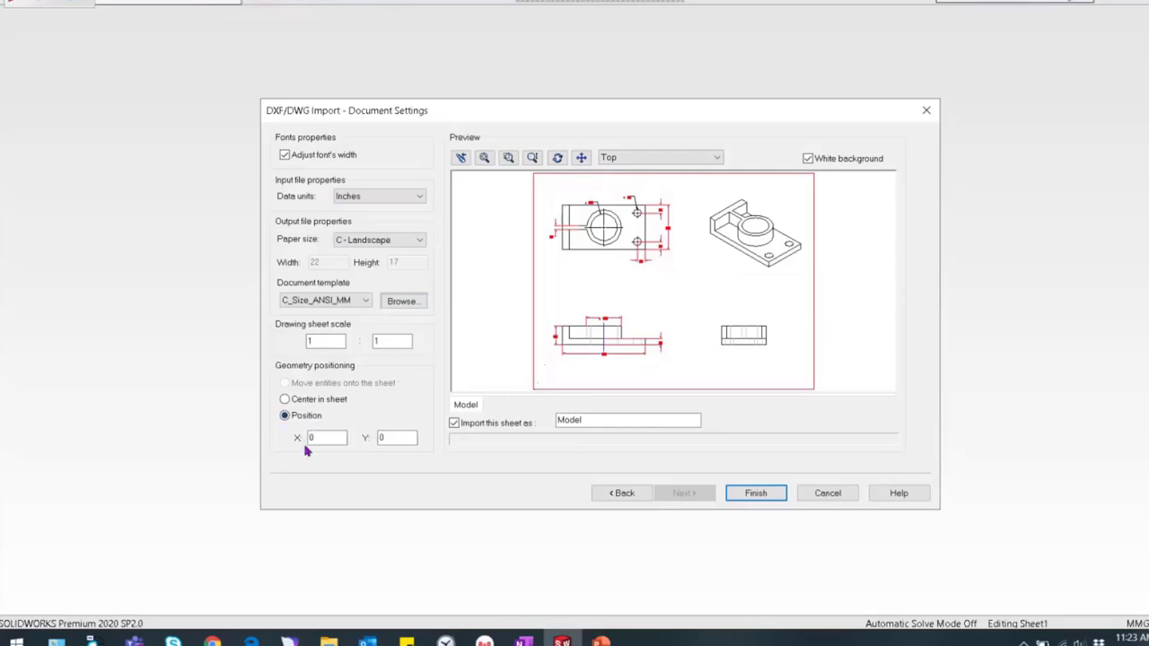
{"action": "left_click", "coordinate": [284, 400]}
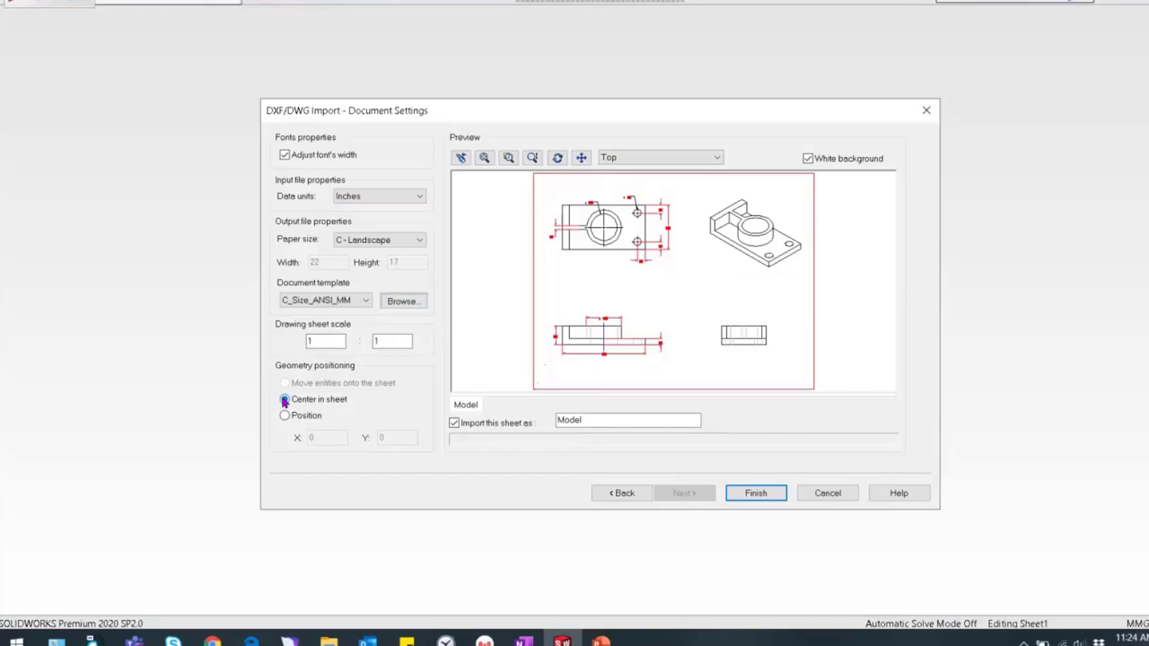
{"action": "left_click", "coordinate": [755, 494]}
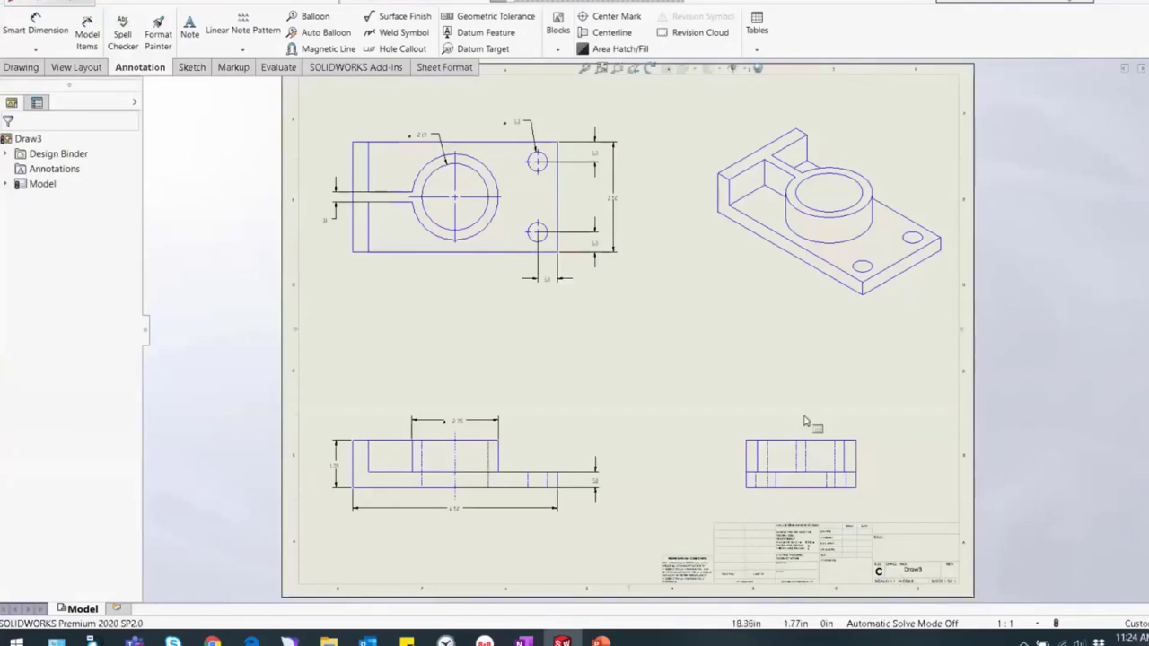
Step: Inspect lines in the isometric view and the horizontal hole-to-edge dimension below the plate's top view
{"action": "left_click", "coordinate": [786, 259]}
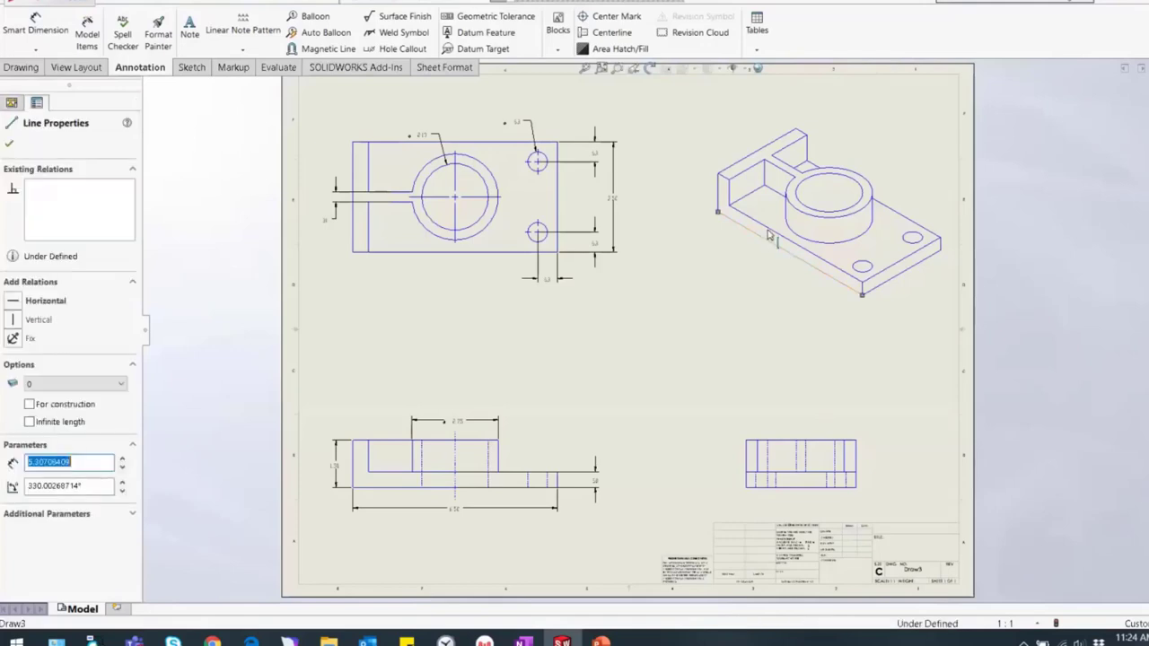
{"action": "left_click", "coordinate": [772, 285]}
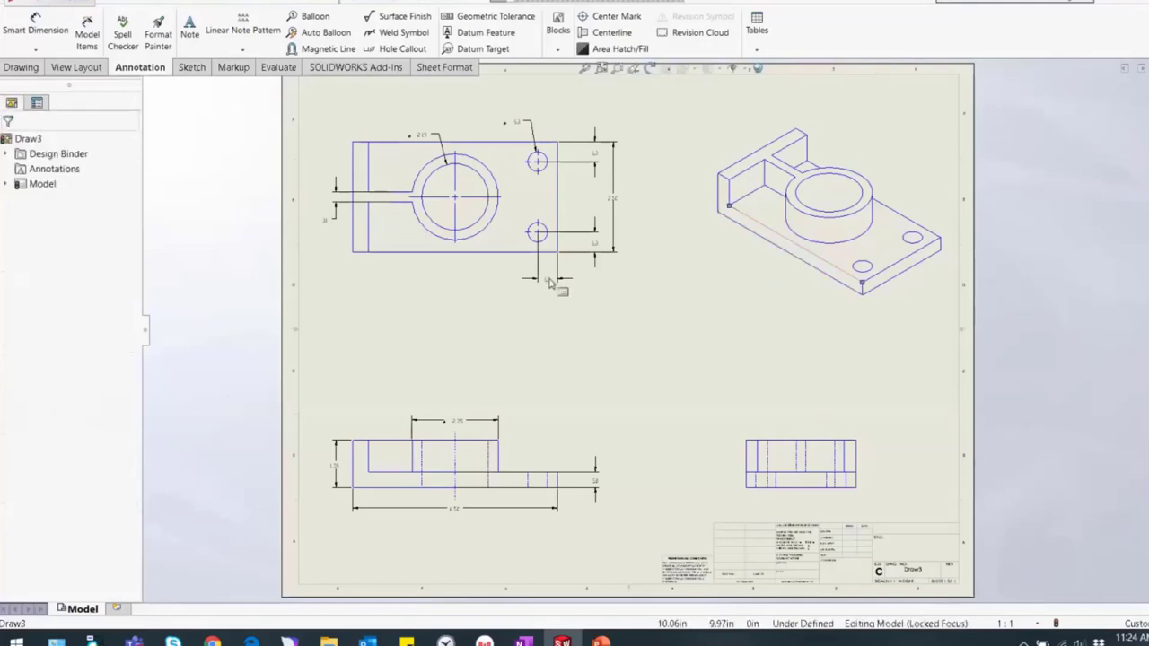
{"action": "left_click", "coordinate": [549, 277]}
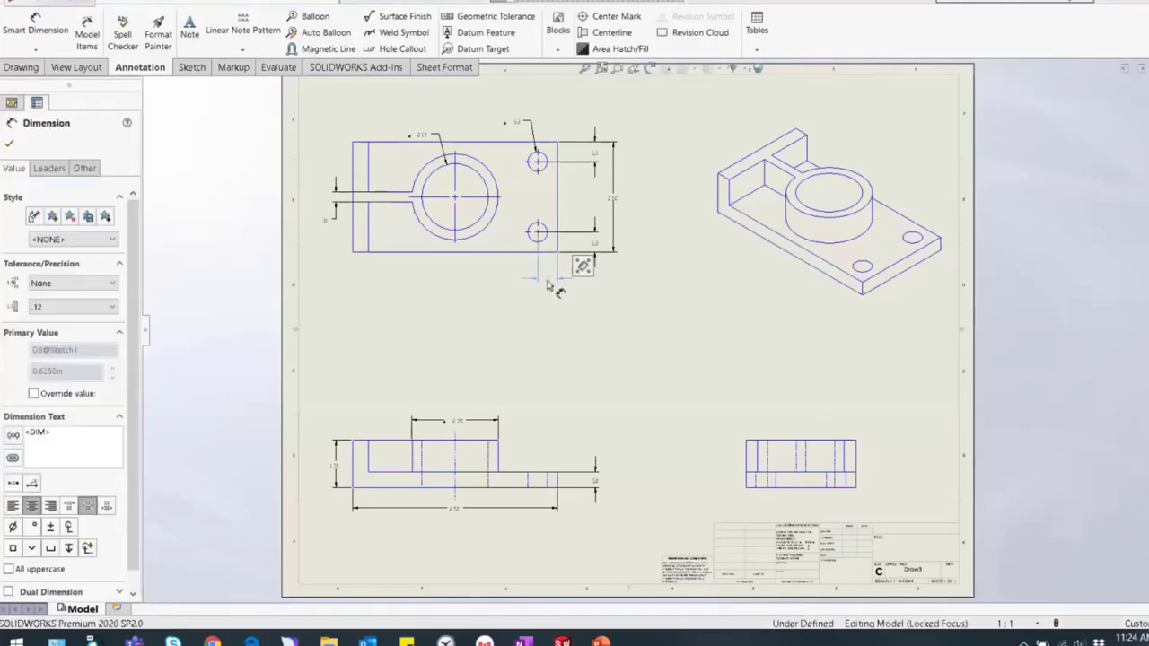
{"action": "left_click", "coordinate": [630, 301]}
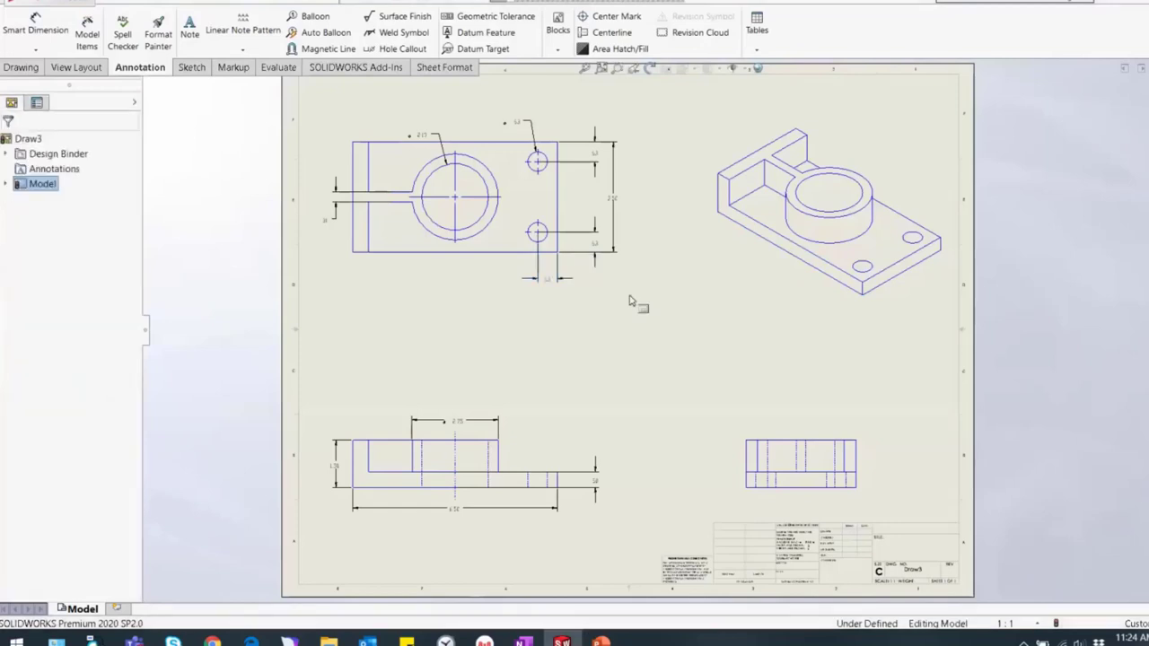
{"action": "scroll", "coordinate": [656, 293], "scroll_direction": "up", "scroll_amount": 1}
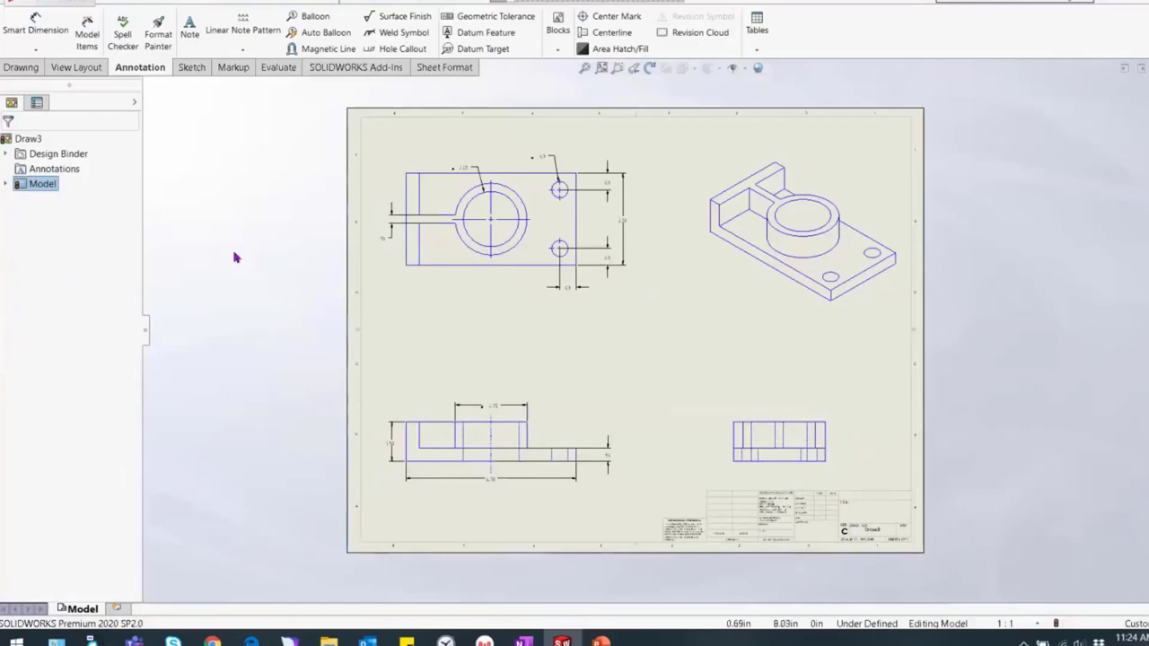
Step: Close the imported drawing without saving and switch to the PowerPoint slide show
{"action": "key", "text": "alt+f"}
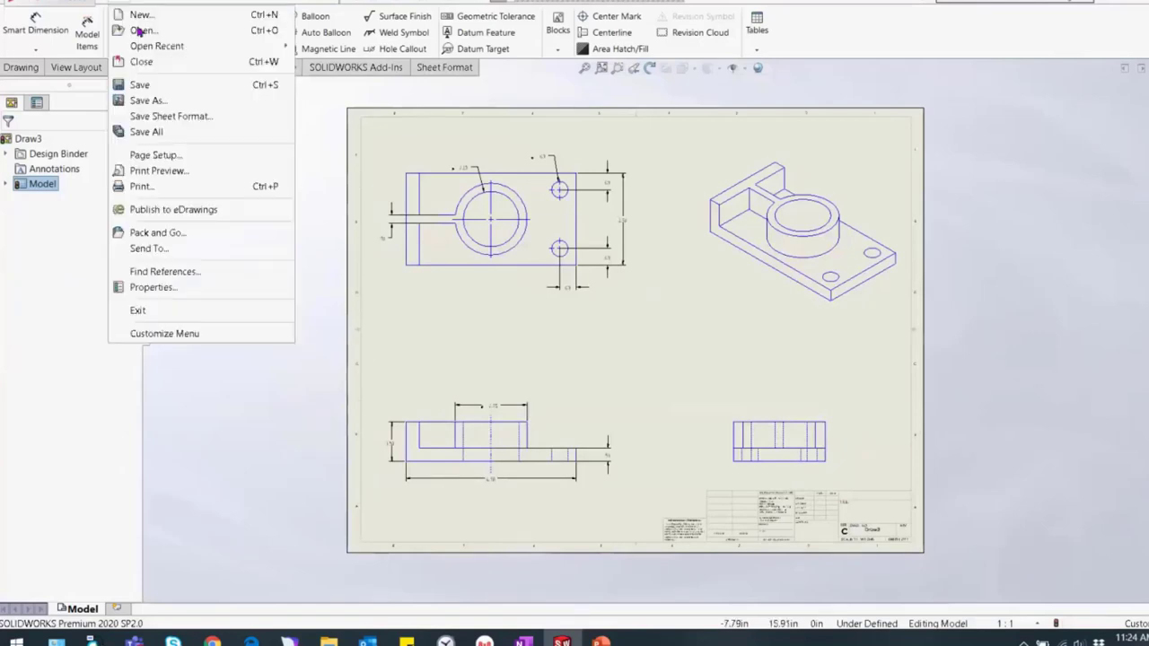
{"action": "left_click", "coordinate": [133, 62]}
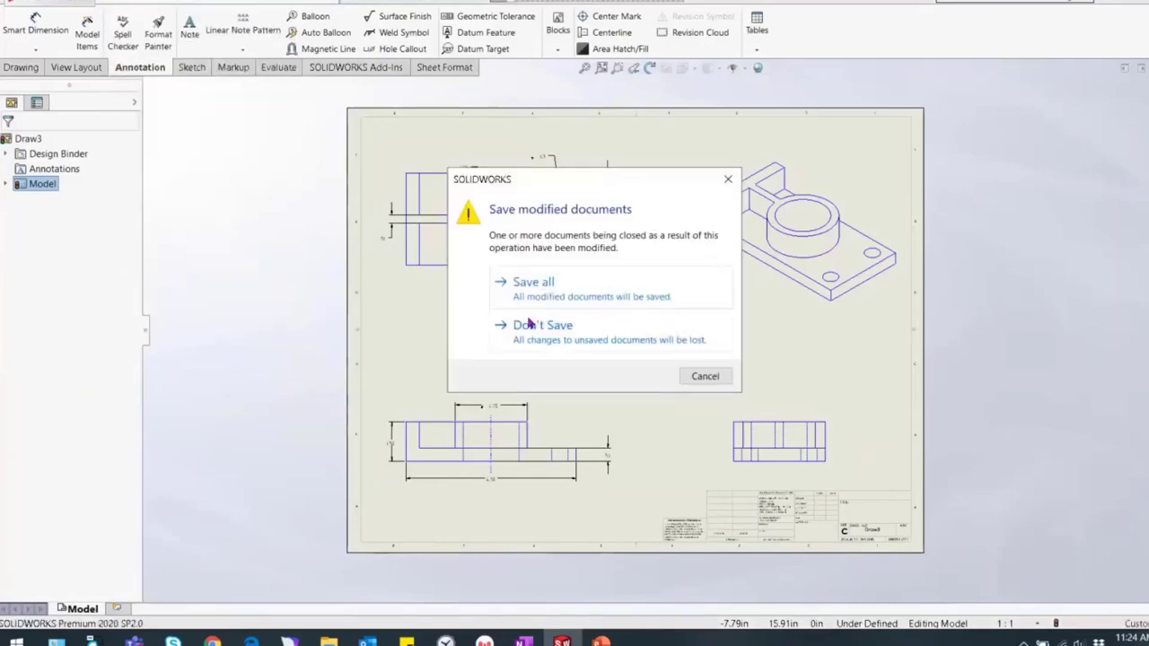
{"action": "left_click", "coordinate": [537, 325]}
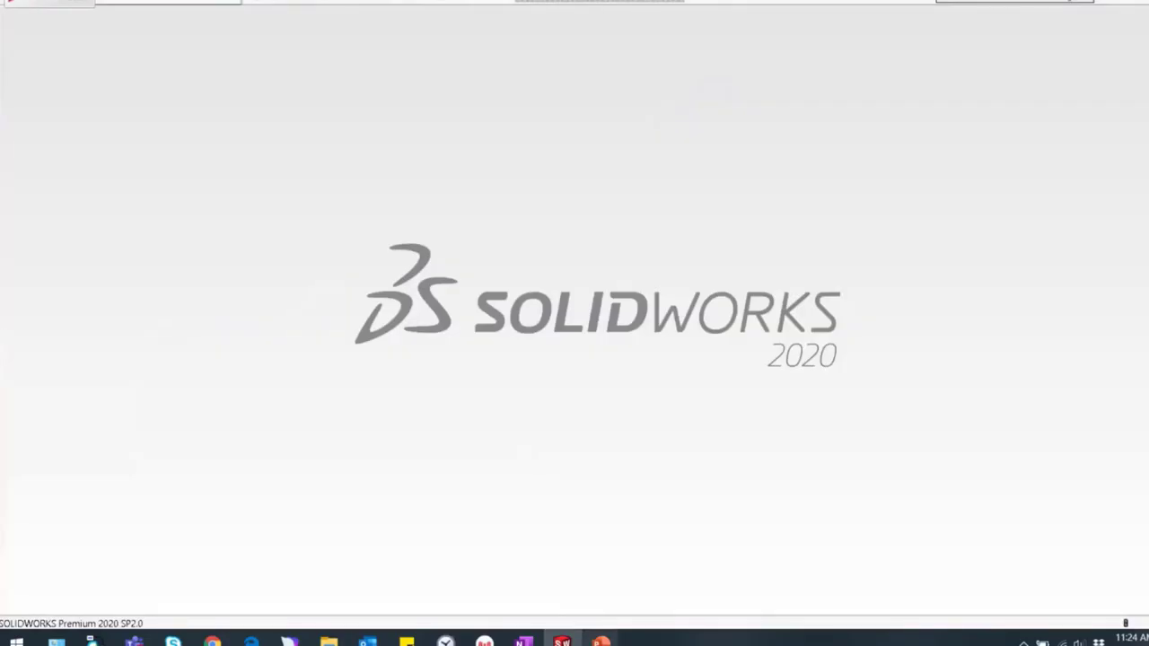
{"action": "mouse_move", "coordinate": [601, 641]}
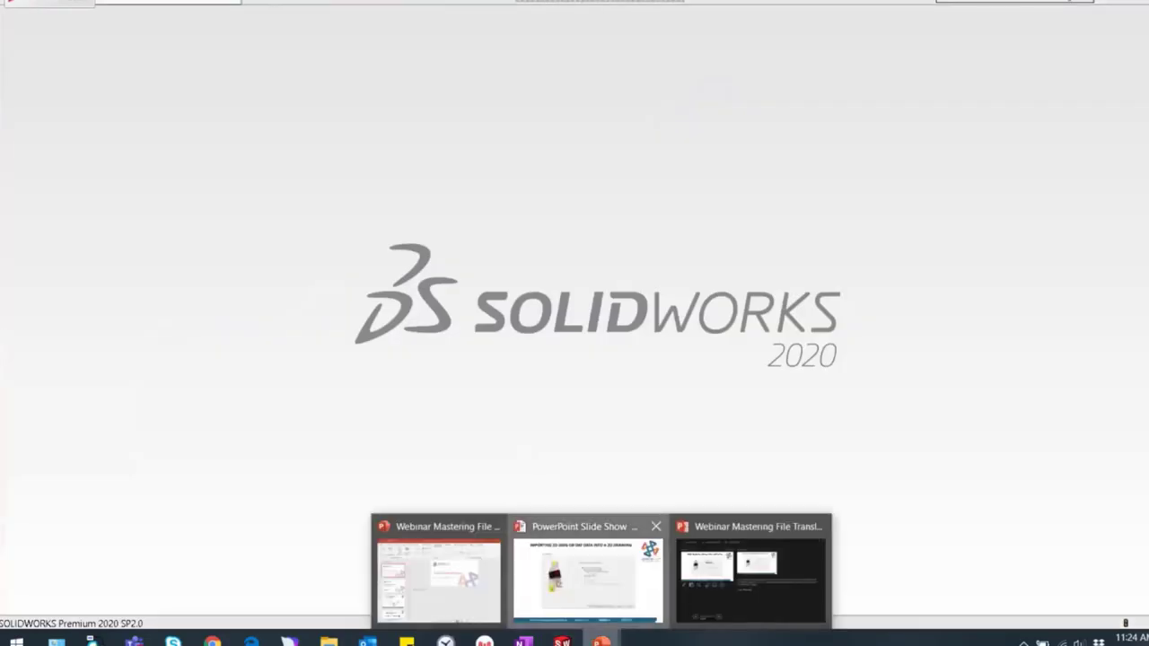
{"action": "left_click", "coordinate": [588, 574]}
Step: Set the DXF to import into a new part as a 2D sketch and preview it on a white background
{"action": "left_click", "coordinate": [560, 381]}
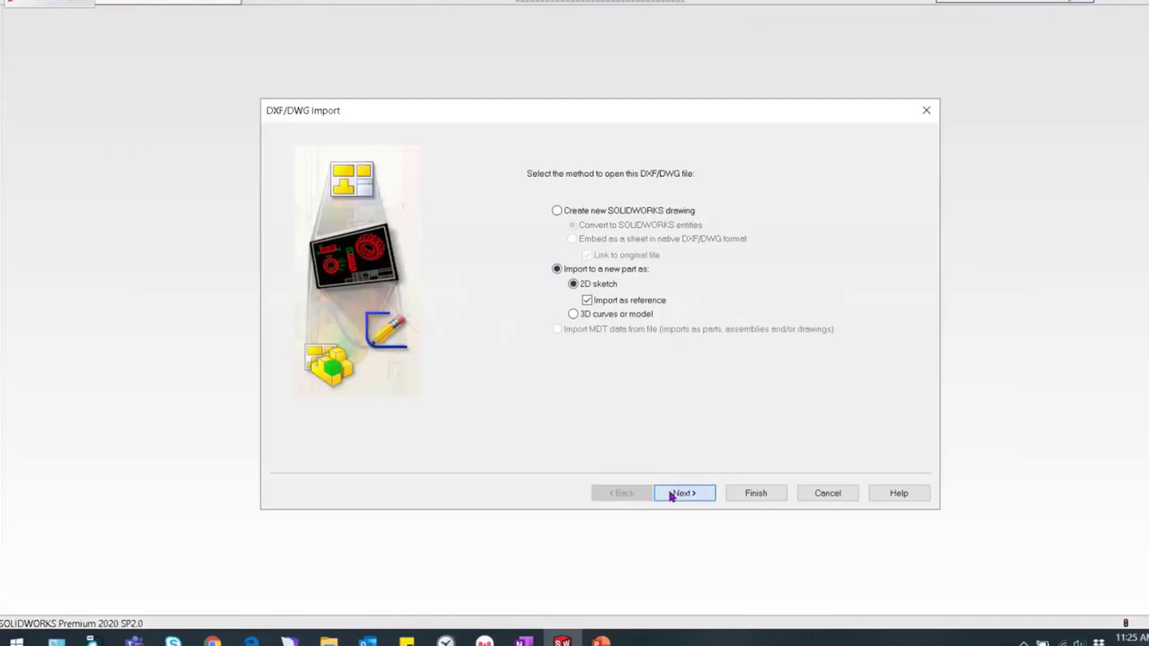
{"action": "left_click", "coordinate": [689, 533]}
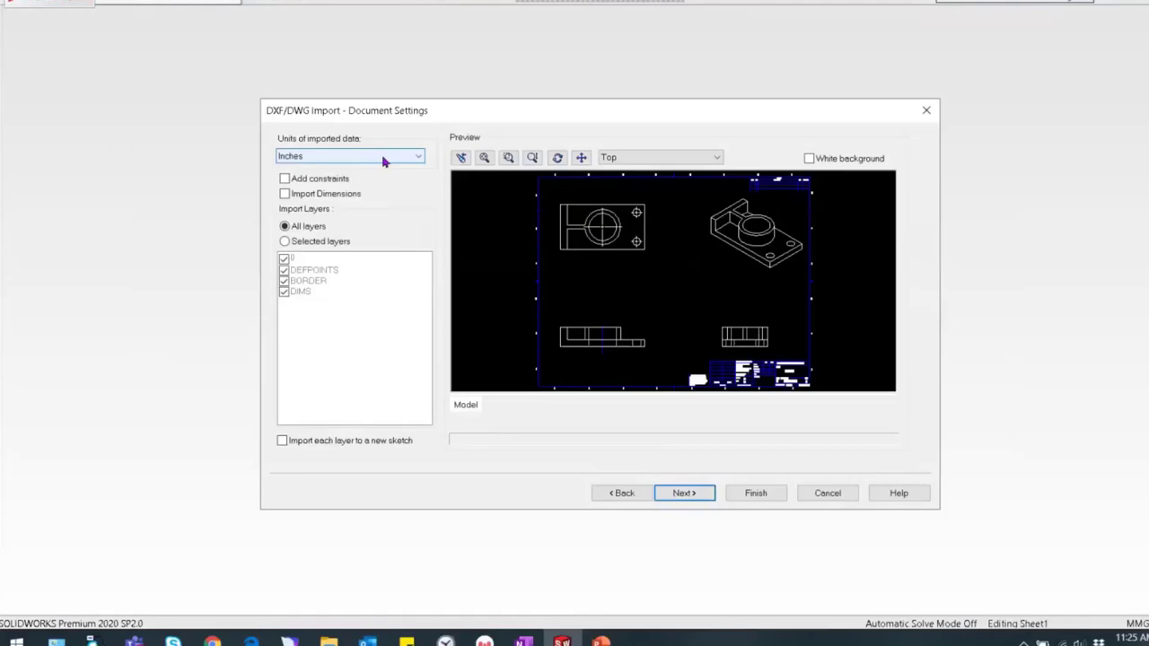
{"action": "left_click", "coordinate": [810, 159]}
{"action": "left_click", "coordinate": [558, 158]}
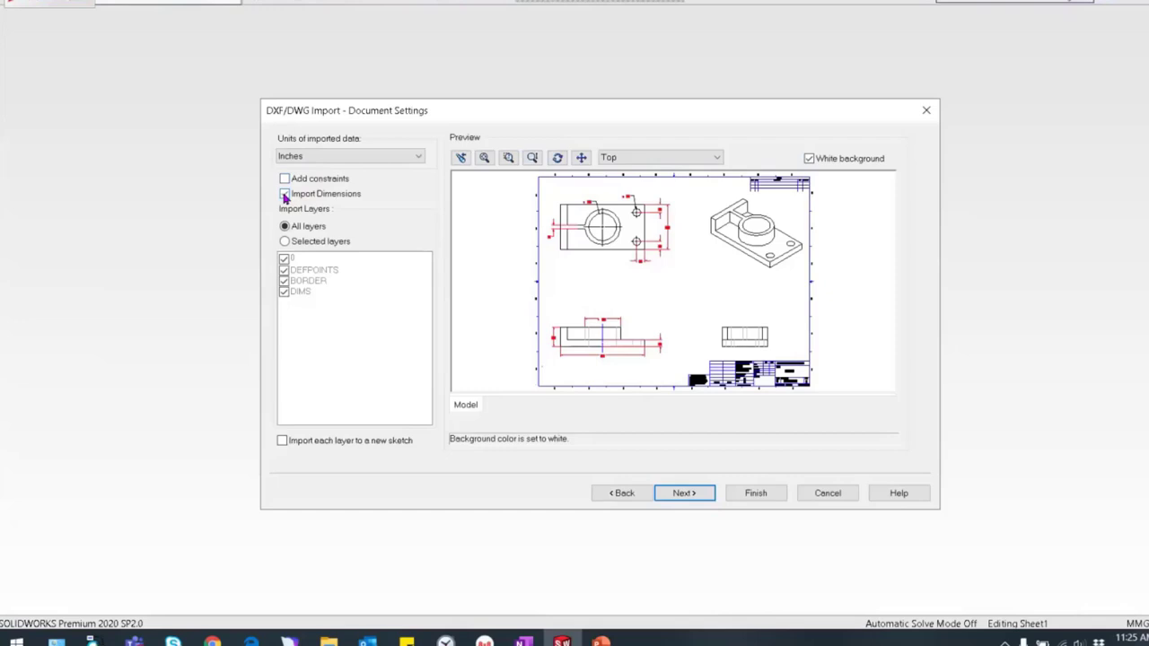
Step: Configure the sketch import to add constraints, leave out dimensions and include only layer 0, and proceed to the next import page
{"action": "left_click", "coordinate": [285, 194]}
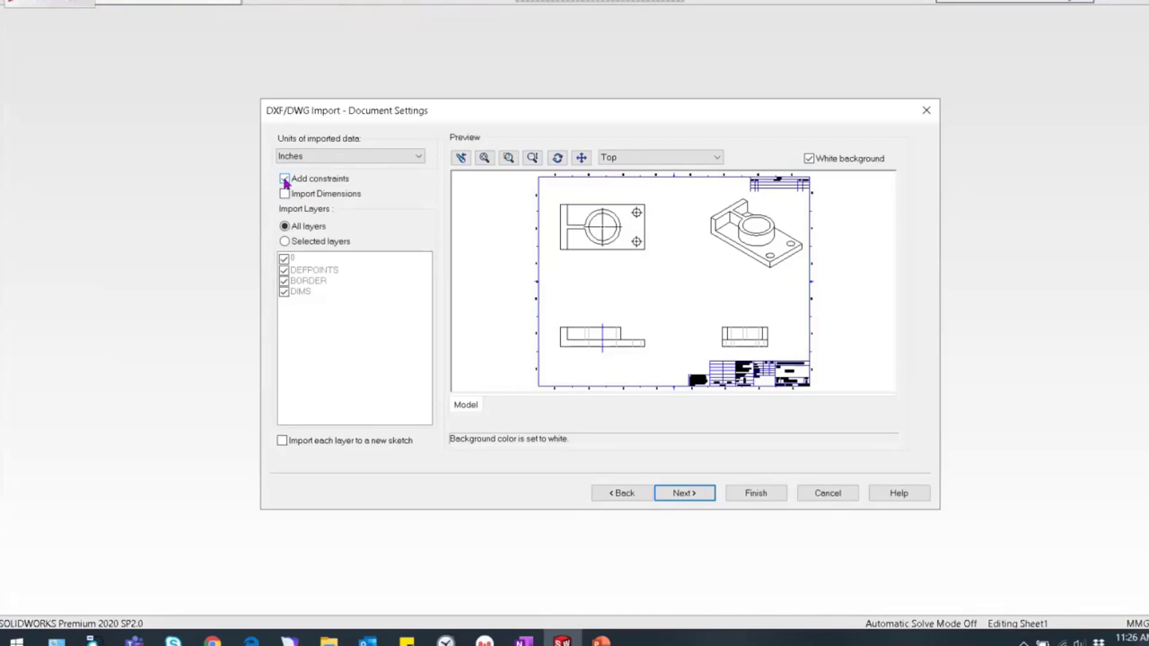
{"action": "left_click", "coordinate": [285, 242]}
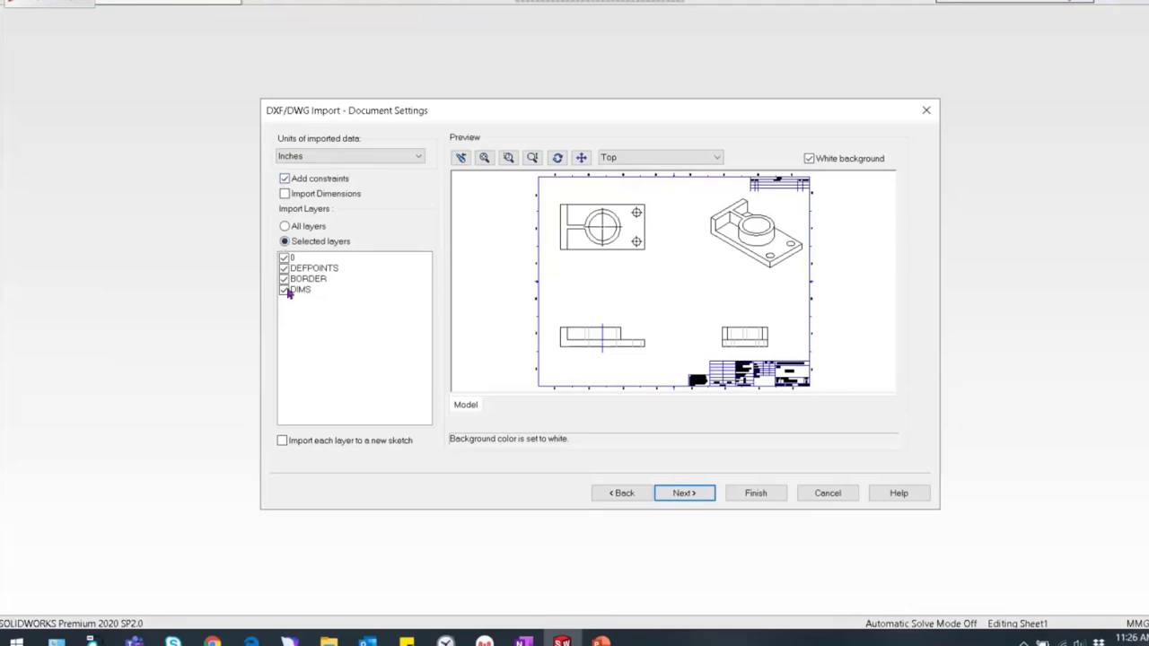
{"action": "left_click", "coordinate": [283, 278]}
{"action": "left_click", "coordinate": [284, 290]}
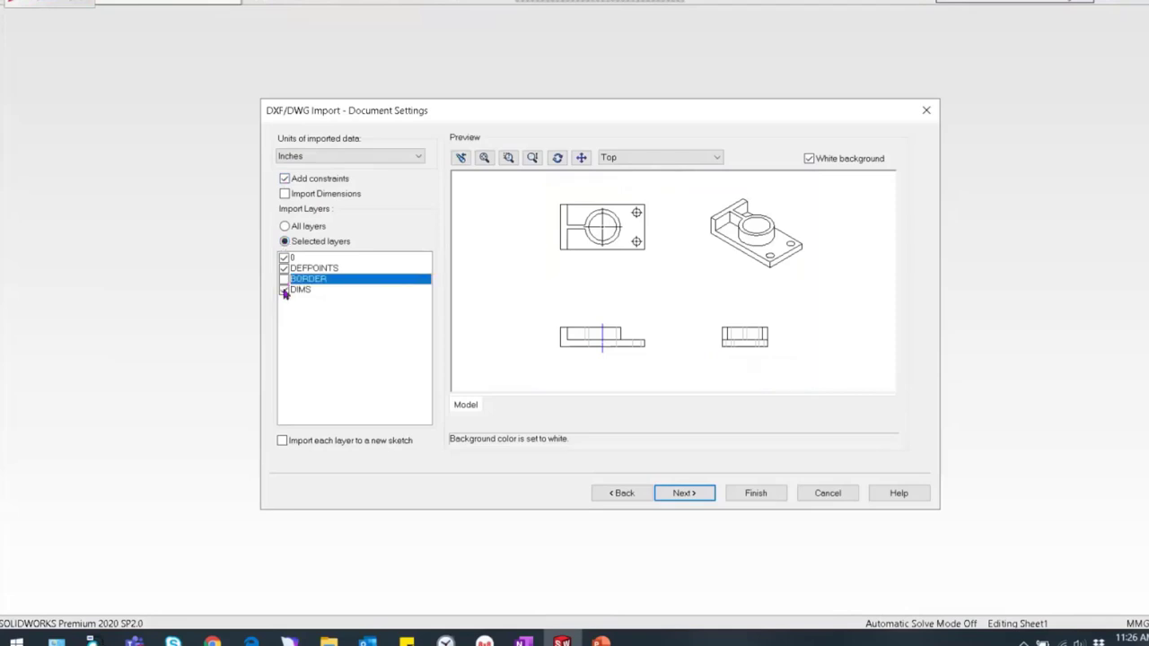
{"action": "left_click", "coordinate": [284, 290]}
{"action": "left_click", "coordinate": [284, 267]}
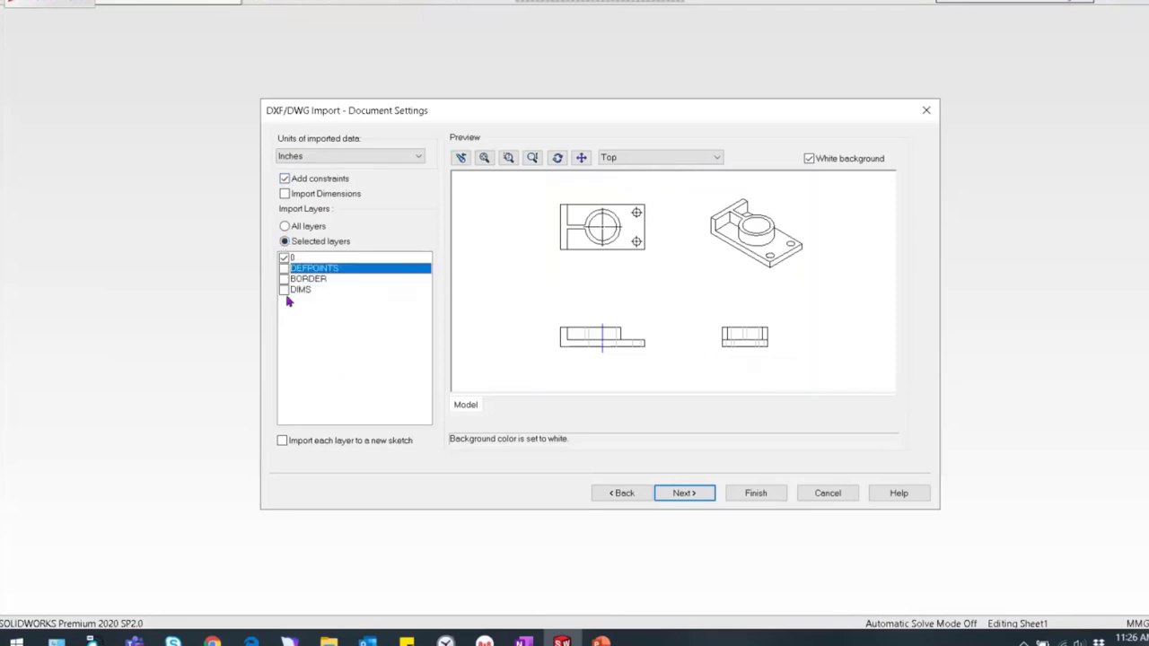
{"action": "left_click", "coordinate": [284, 257]}
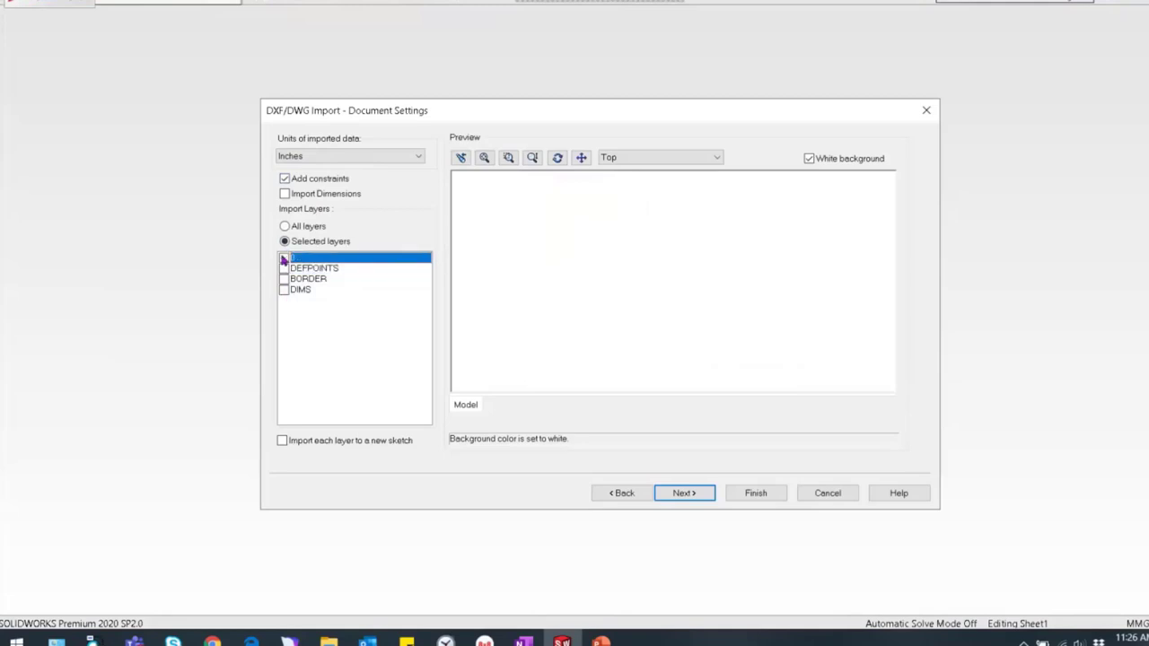
{"action": "left_click", "coordinate": [284, 259]}
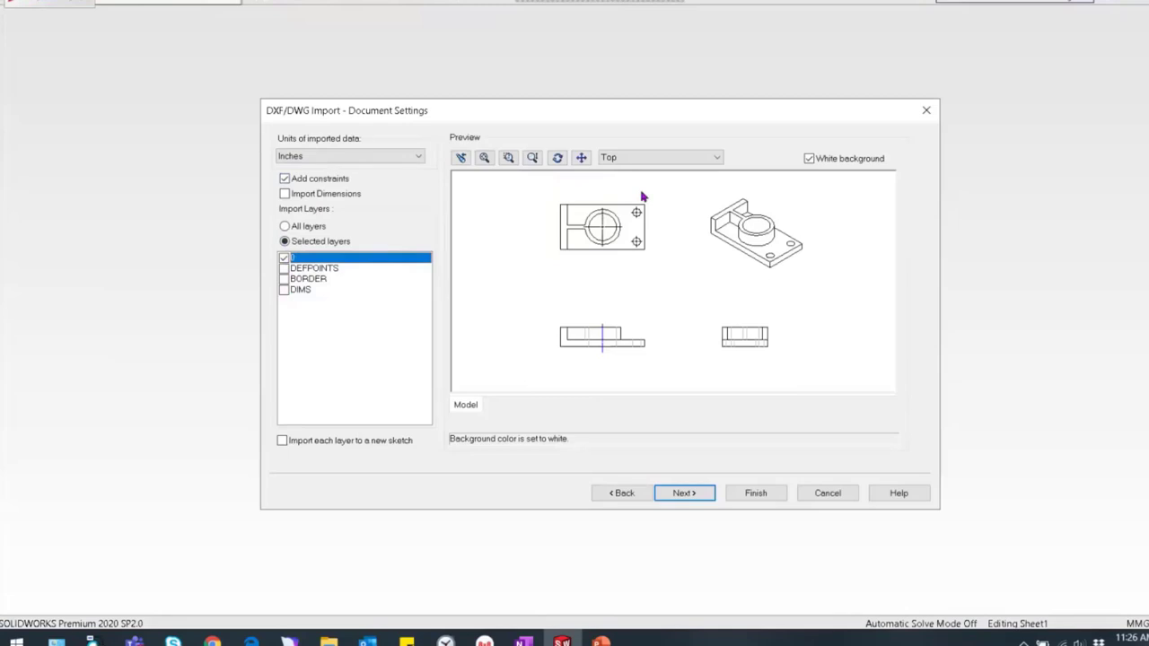
{"action": "left_click", "coordinate": [689, 494]}
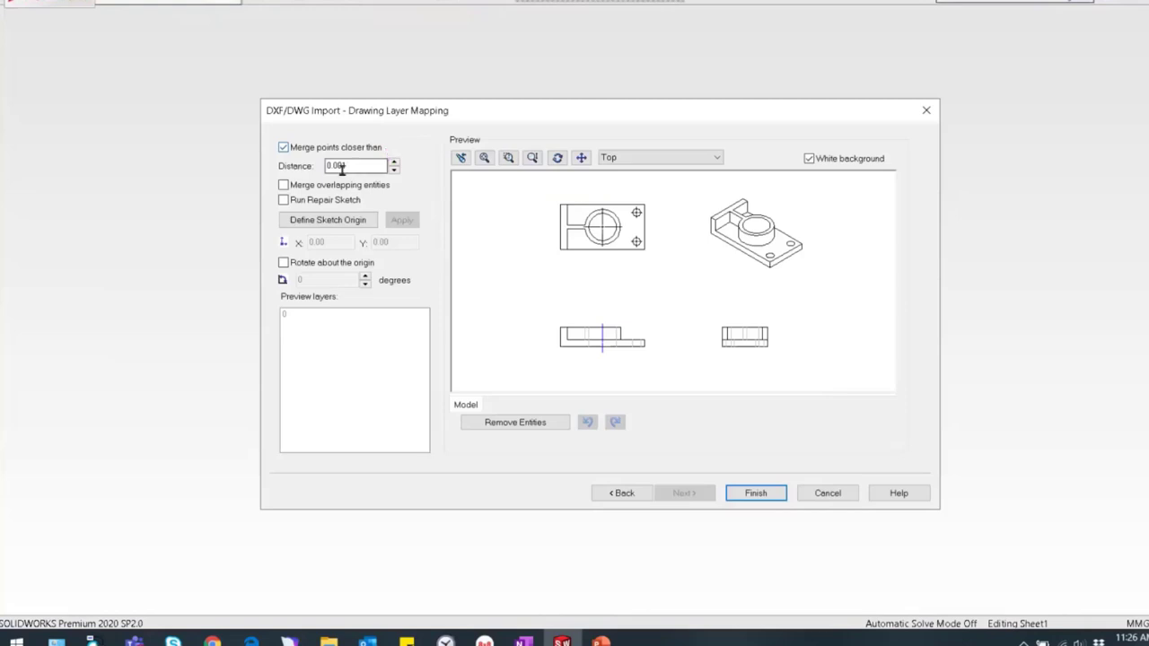
Step: Enable merging of overlapping entities and remove the isometric view and the side view from the DXF import
{"action": "left_click", "coordinate": [283, 186]}
{"action": "left_click_drag", "start_coordinate": [841, 377], "coordinate": [845, 377]}
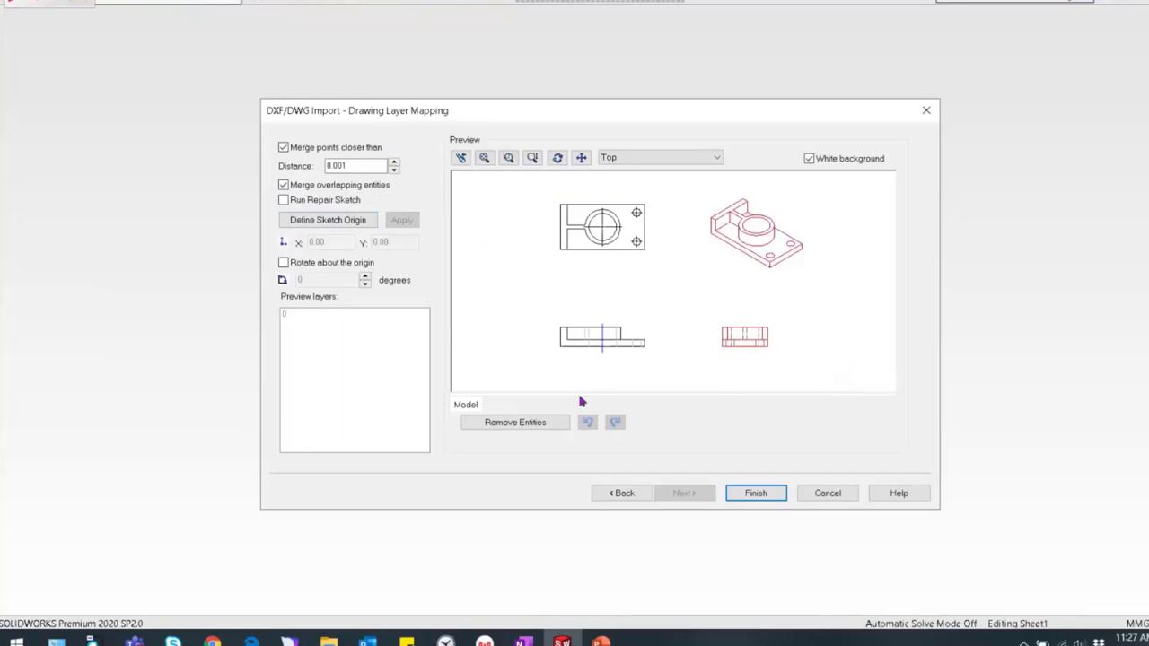
{"action": "left_click", "coordinate": [533, 422]}
Step: Remove the front view below the plate's top view, keep the white preview background, and finish the import
{"action": "left_click", "coordinate": [543, 347]}
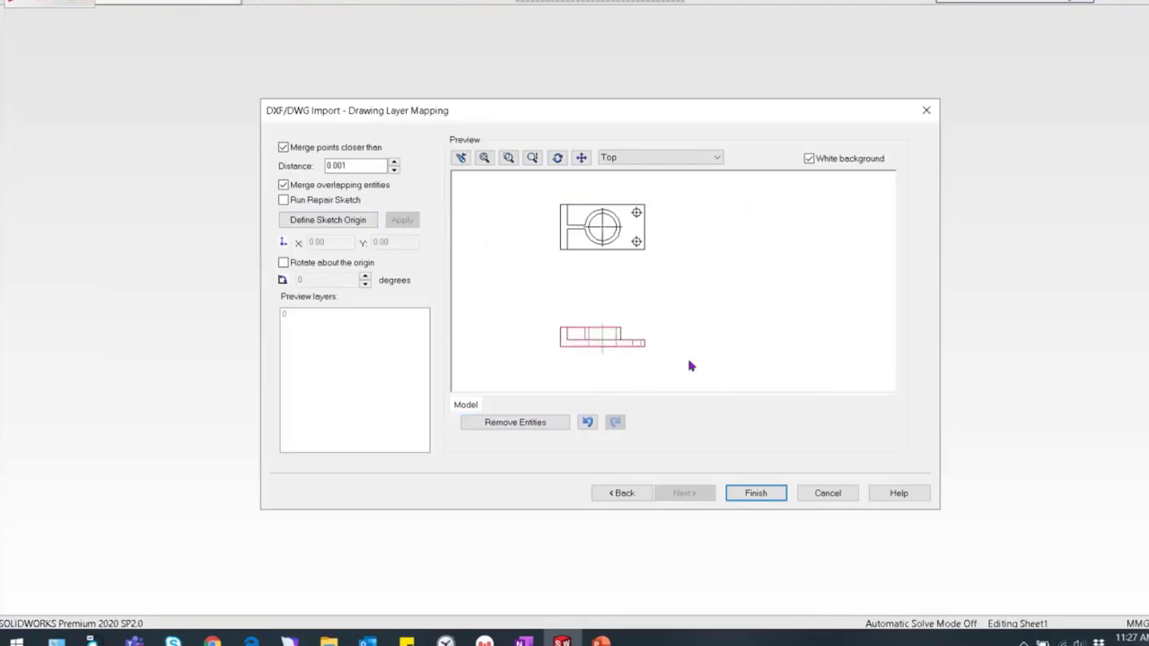
{"action": "left_click", "coordinate": [810, 159]}
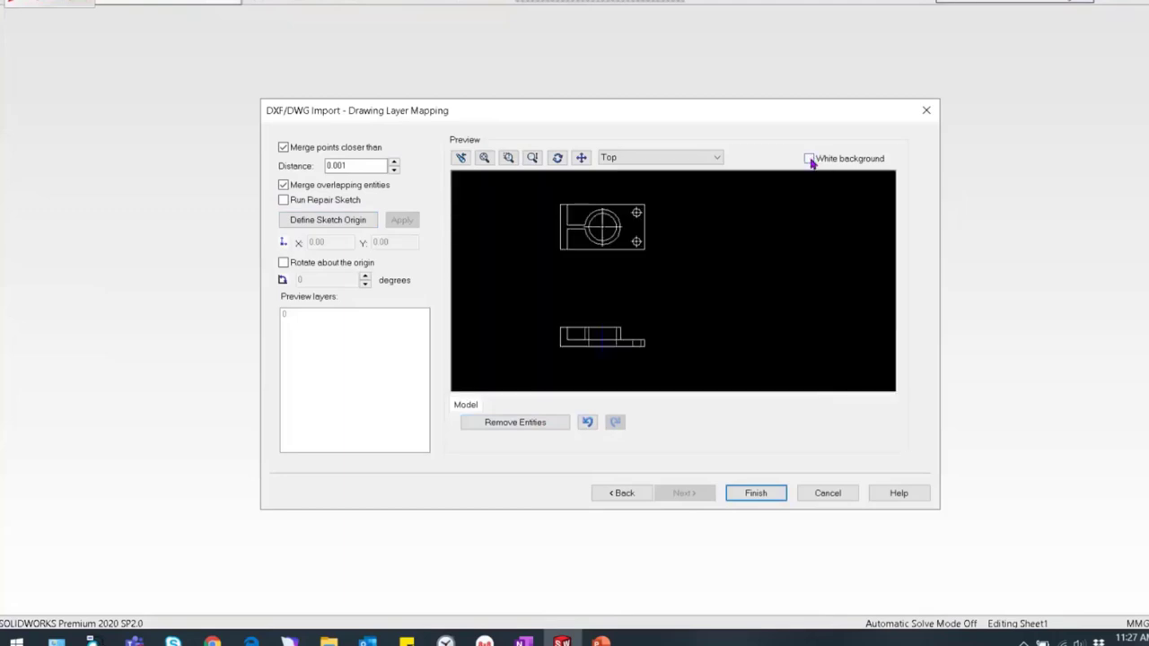
{"action": "left_click_drag", "start_coordinate": [692, 384], "coordinate": [684, 382]}
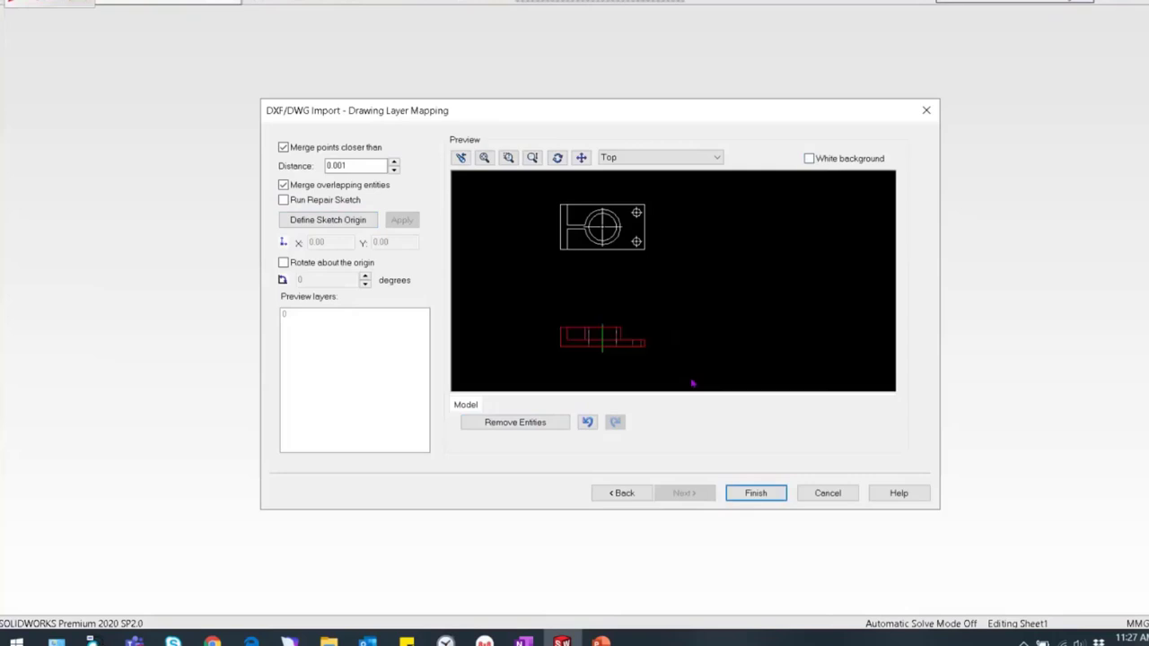
{"action": "left_click", "coordinate": [543, 423]}
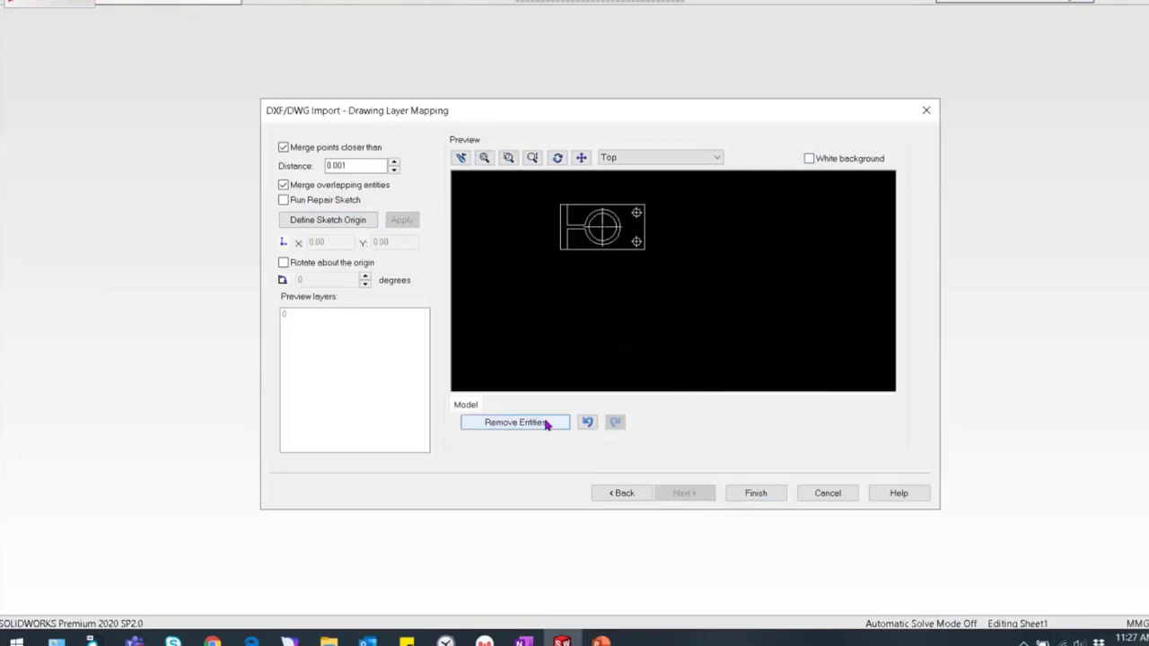
{"action": "left_click", "coordinate": [810, 159]}
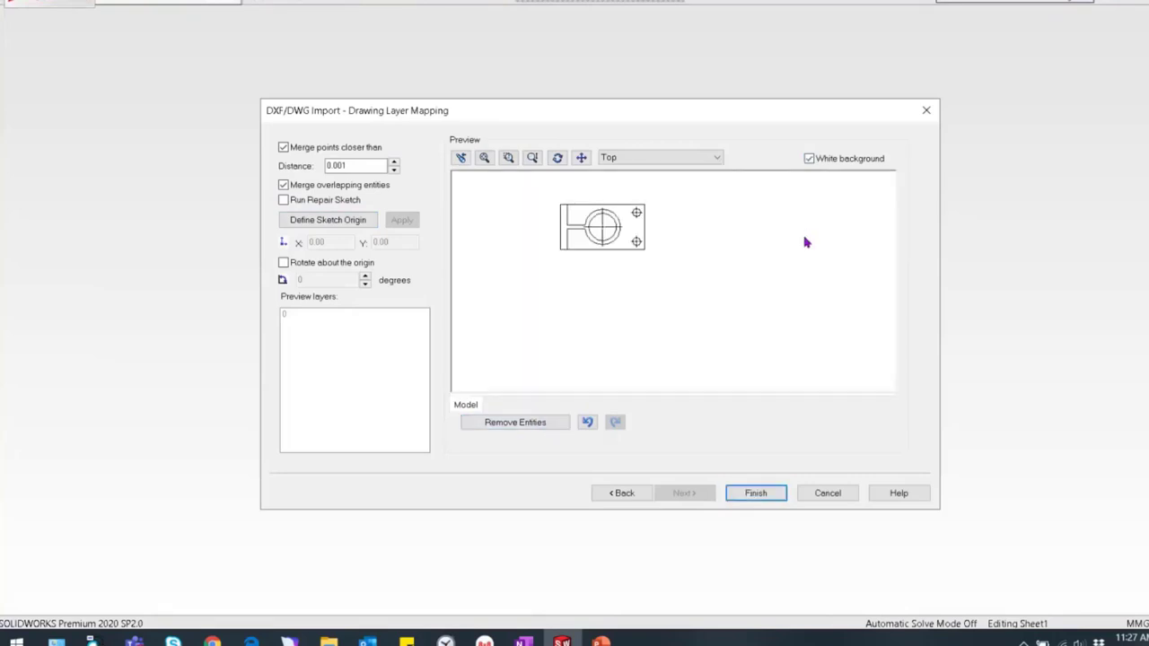
{"action": "left_click", "coordinate": [756, 493]}
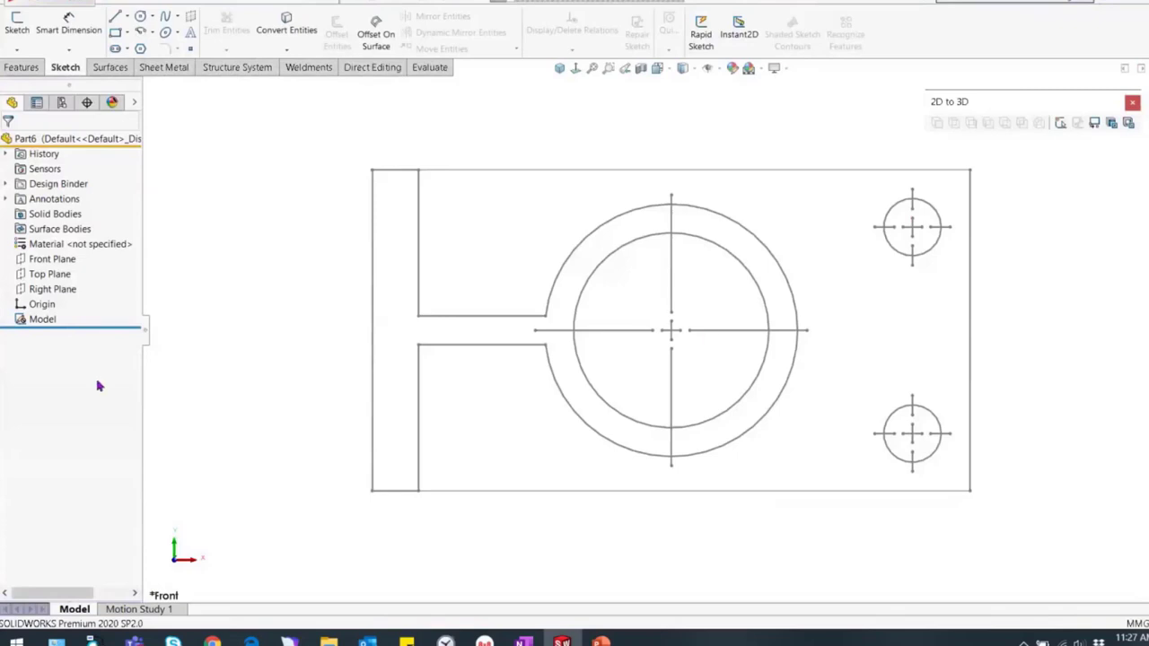
Step: Move the imported Model sketch onto the Top Plane and show it in isometric view
{"action": "left_click", "coordinate": [39, 318]}
{"action": "left_click", "coordinate": [40, 321]}
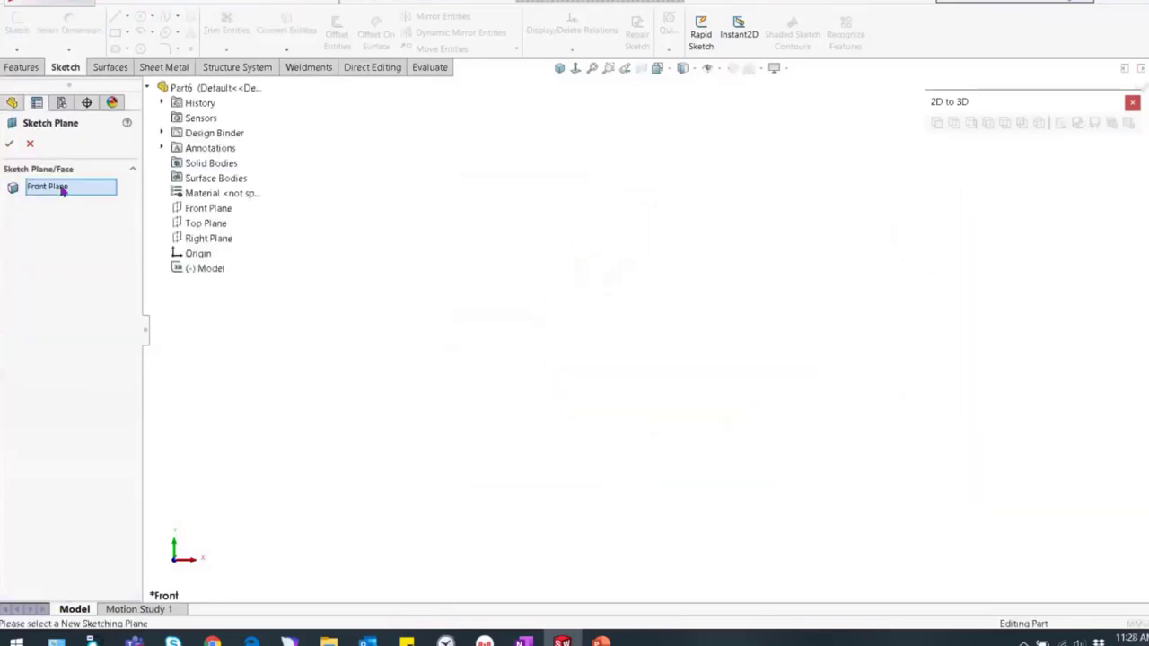
{"action": "left_click", "coordinate": [209, 223]}
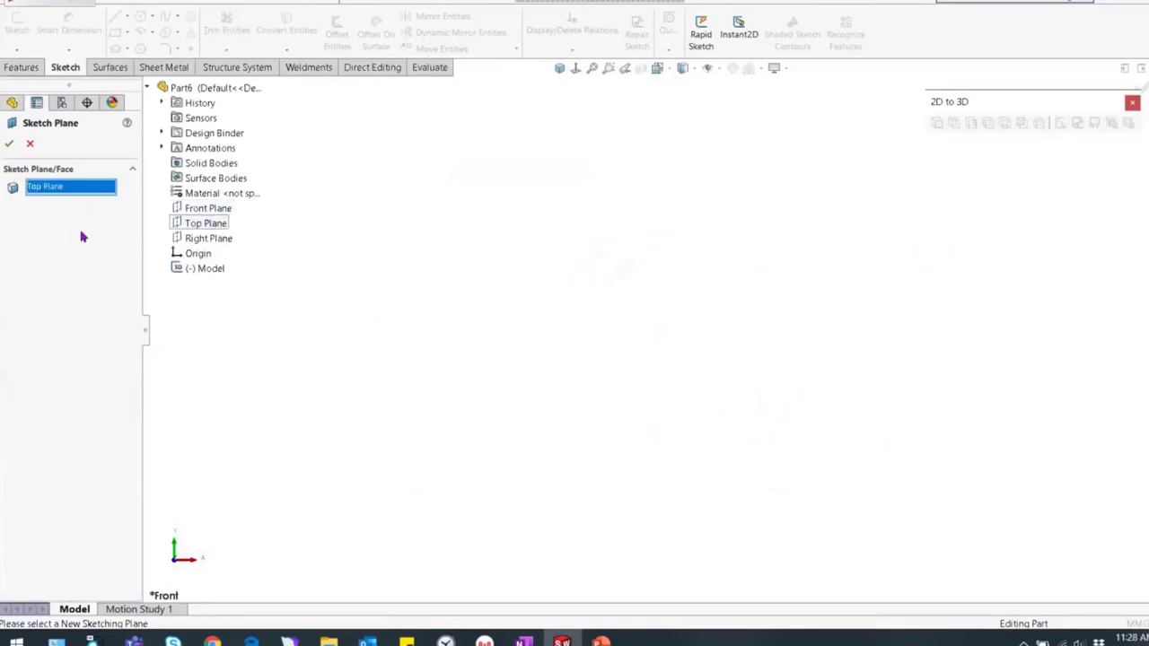
{"action": "left_click", "coordinate": [9, 144]}
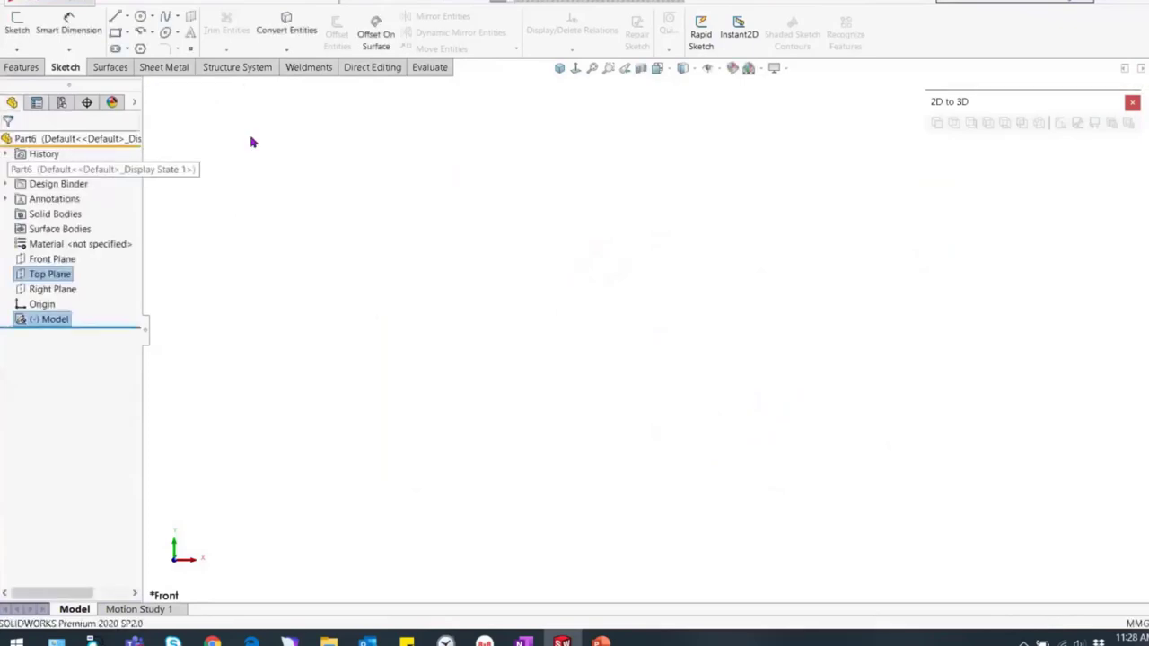
{"action": "left_click", "coordinate": [559, 68]}
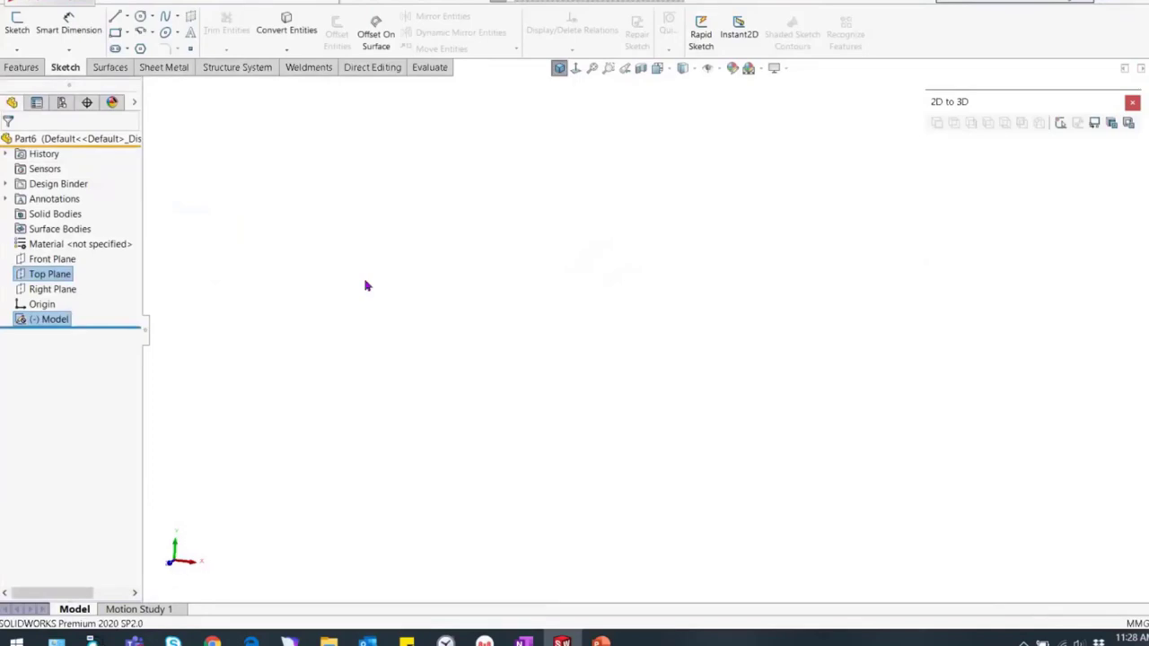
{"action": "left_click", "coordinate": [339, 286]}
{"action": "left_click", "coordinate": [254, 341]}
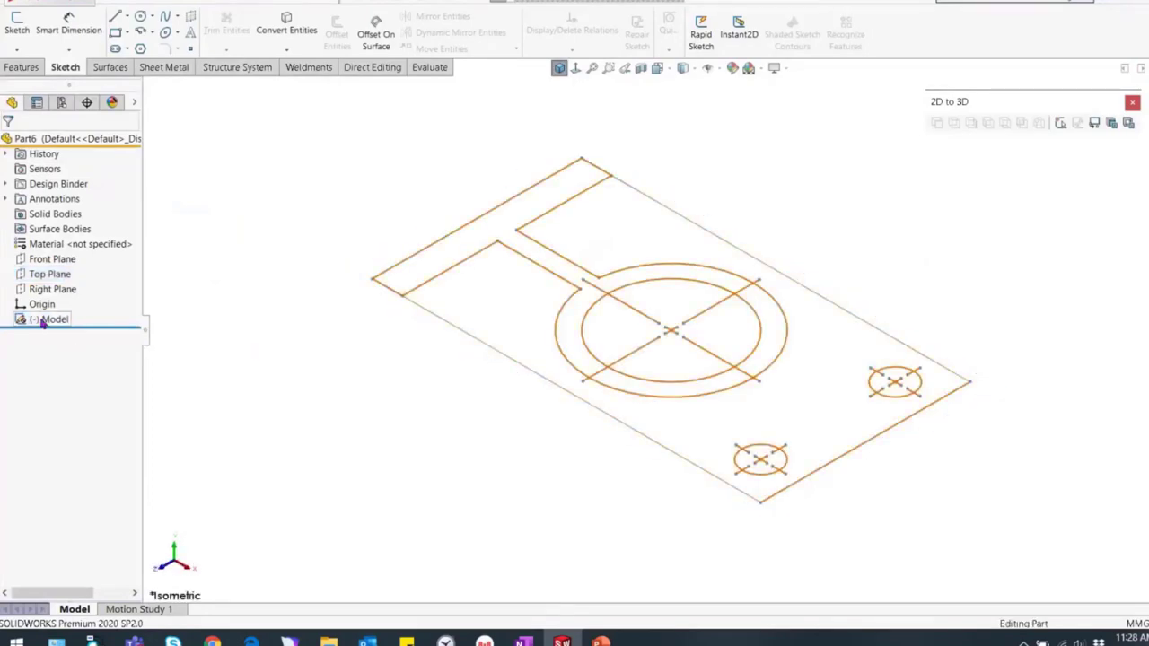
Step: Convert the imported Model sketch to an editable sketch and turn it back into a reference sketch
{"action": "left_click", "coordinate": [41, 323]}
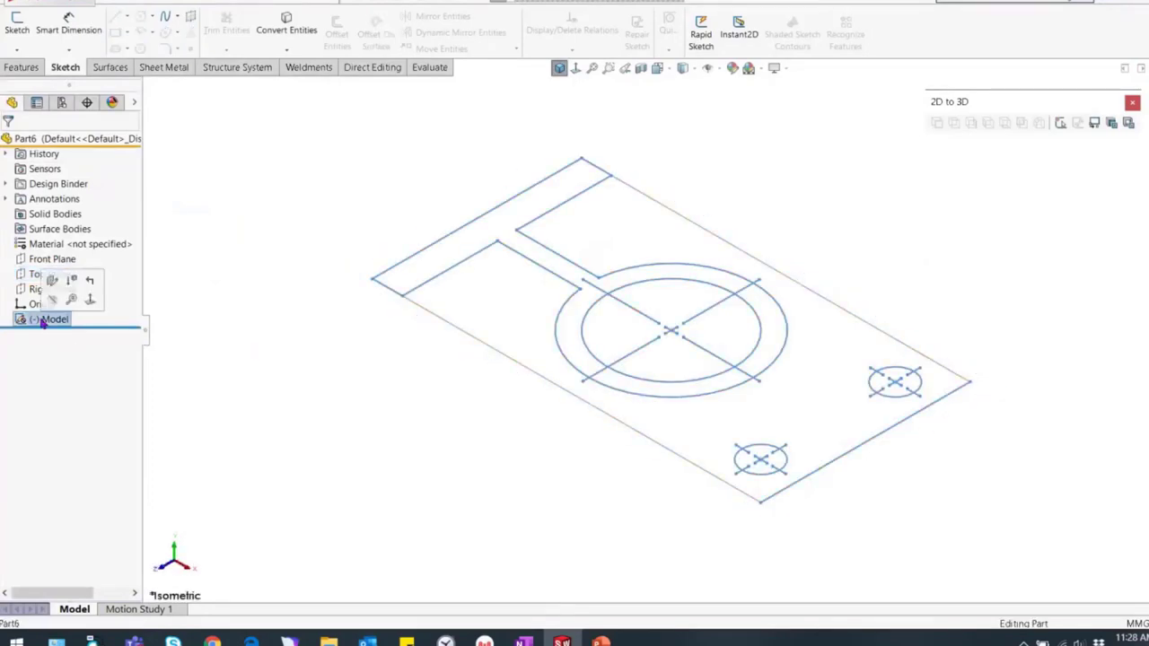
{"action": "left_click", "coordinate": [241, 308]}
{"action": "right_click", "coordinate": [54, 321]}
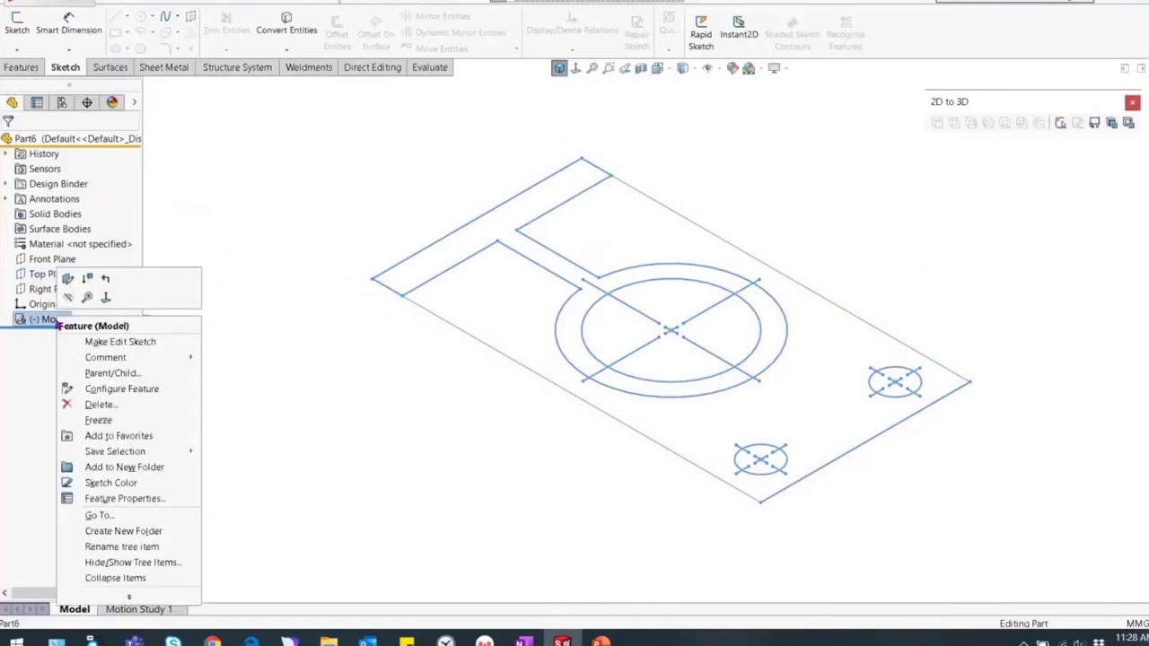
{"action": "left_click", "coordinate": [123, 342]}
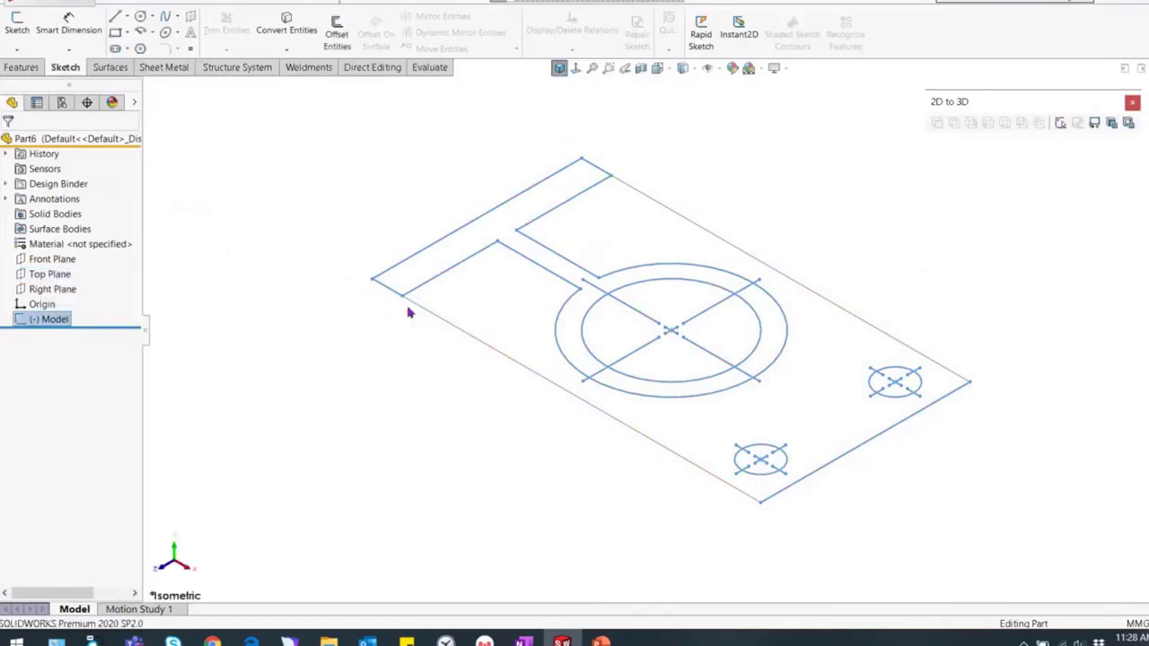
{"action": "right_click", "coordinate": [48, 321]}
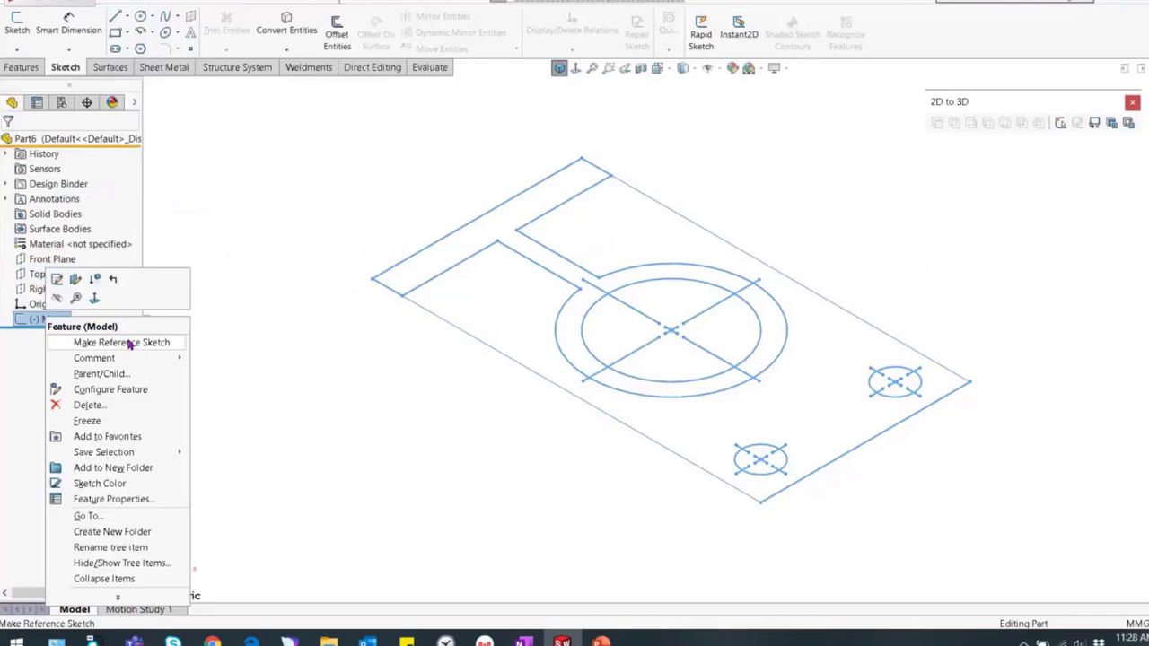
{"action": "left_click", "coordinate": [163, 342]}
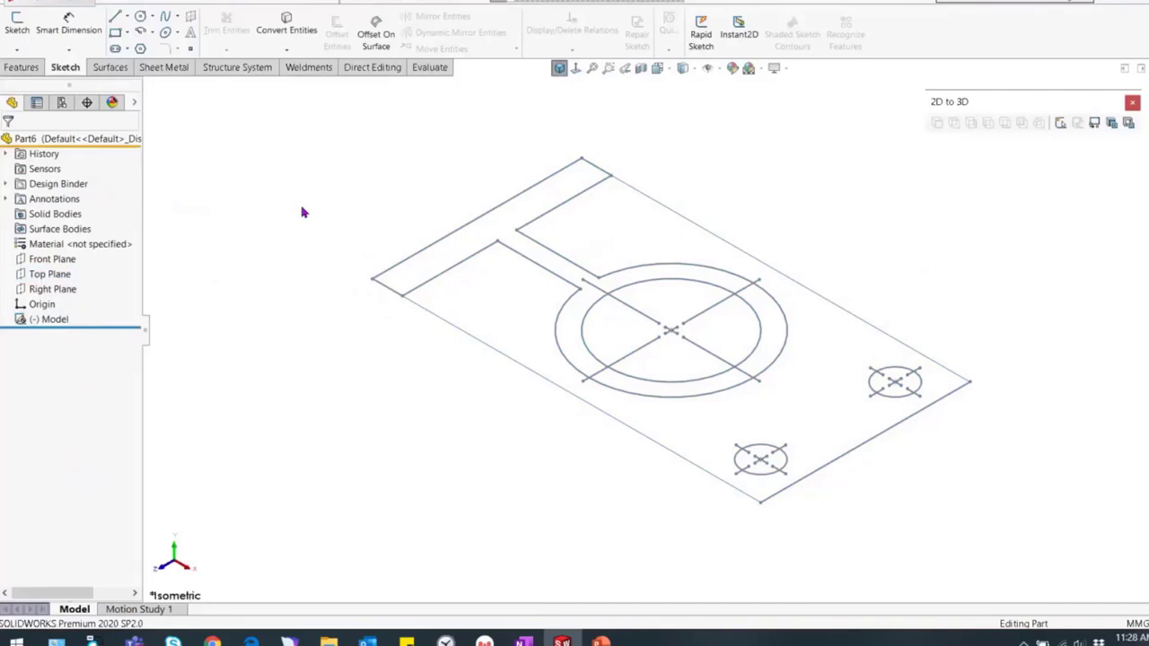
Step: Sketch a corner rectangle on the Top Plane, snapped to opposite outer corners of the imported plate outline
{"action": "key", "text": "ctrl+shift+z"}
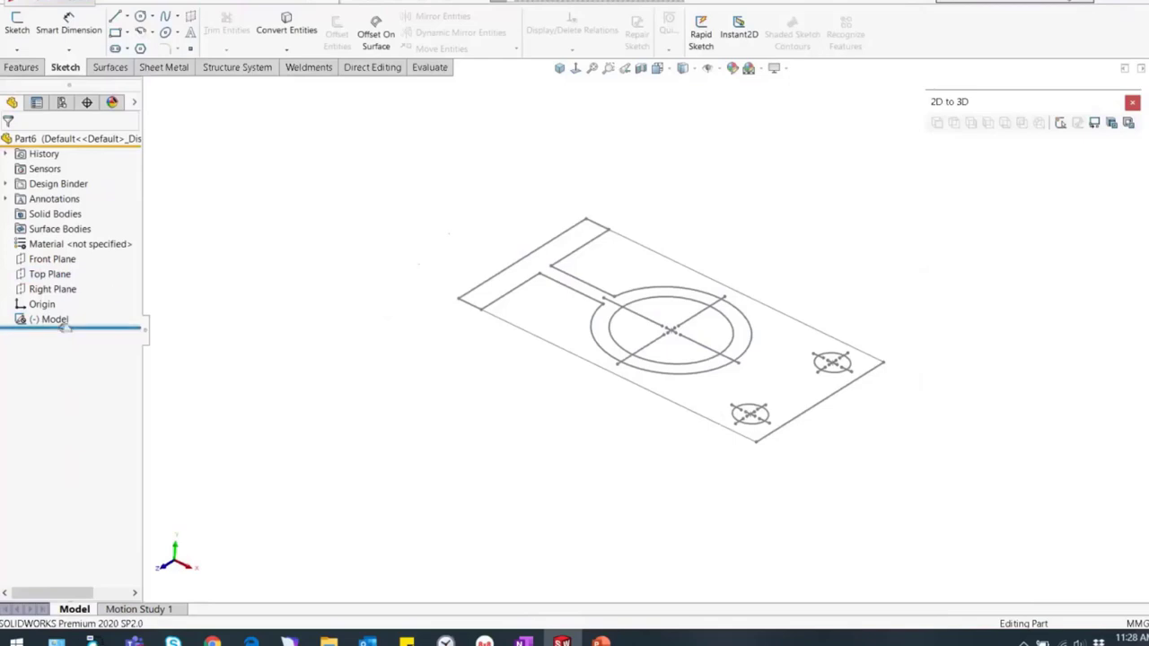
{"action": "left_click", "coordinate": [45, 275]}
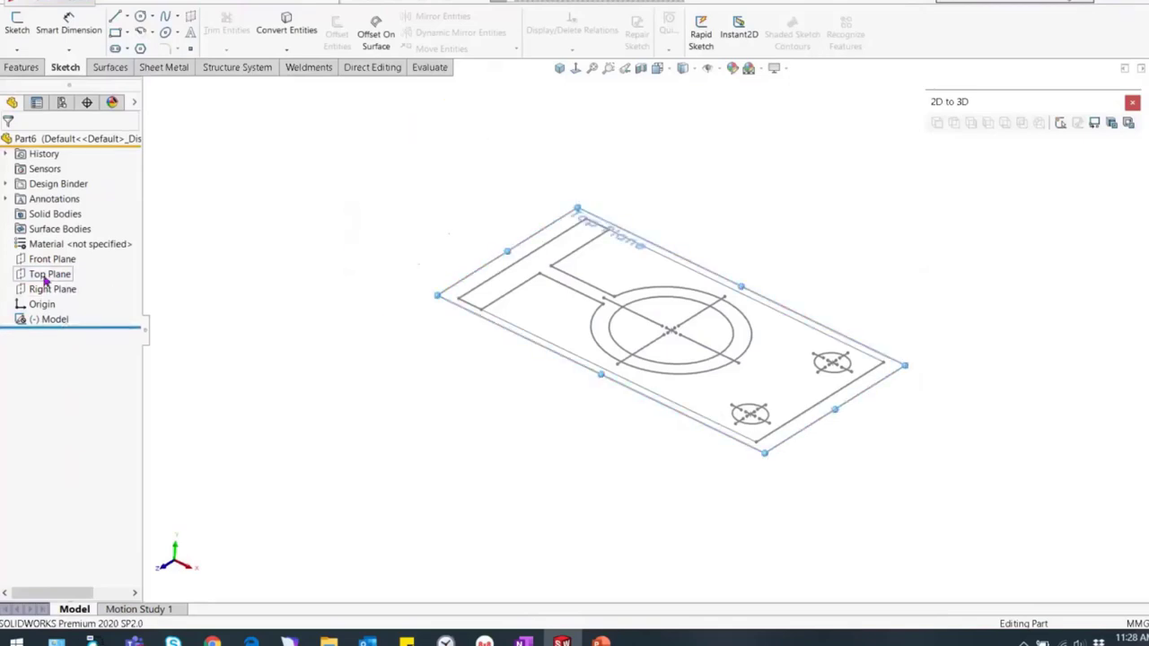
{"action": "left_click", "coordinate": [56, 259]}
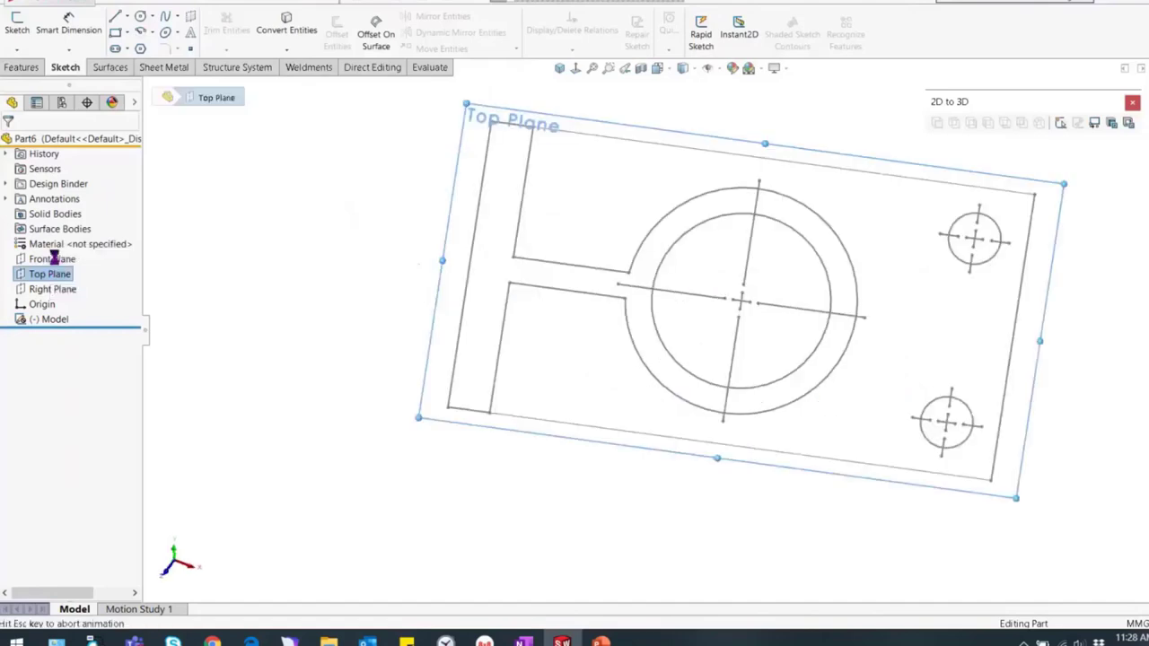
{"action": "left_click", "coordinate": [115, 33]}
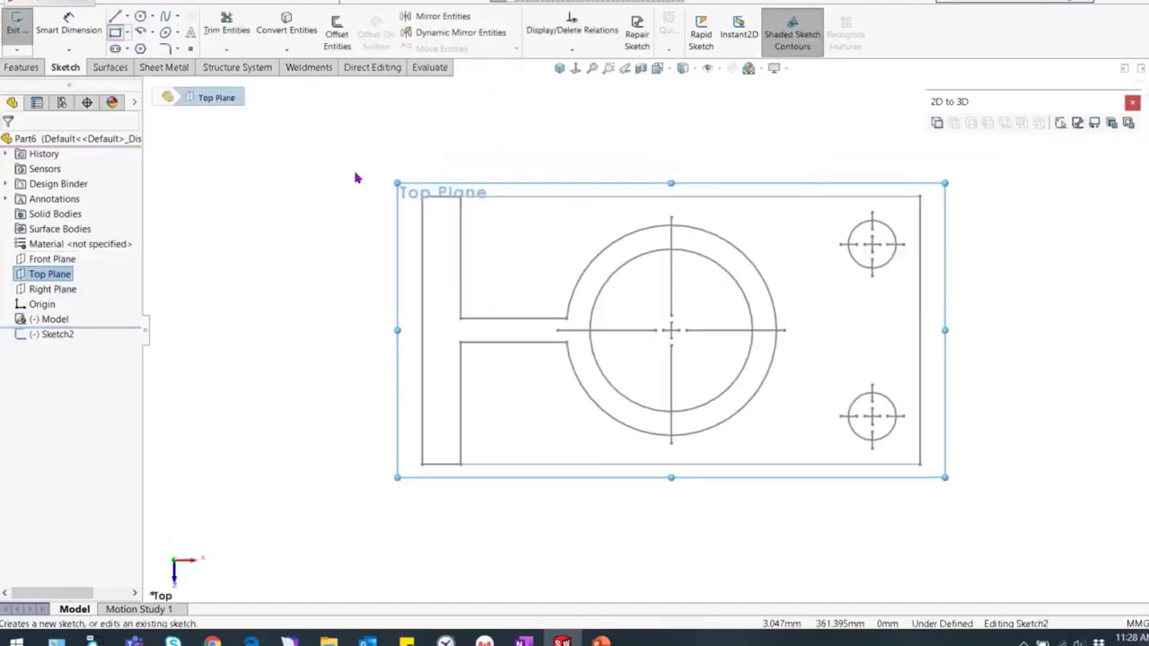
{"action": "left_click", "coordinate": [422, 465]}
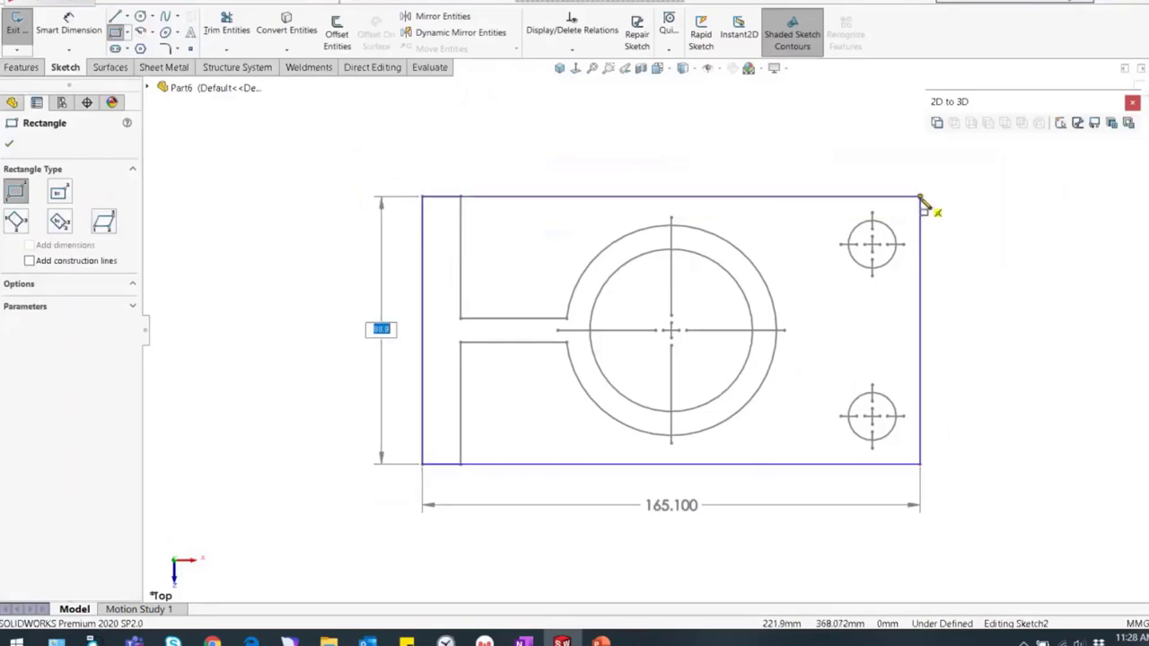
{"action": "left_click", "coordinate": [921, 196]}
Step: Extrude the plate rectangle as a blind boss with a depth of 0.5 in
{"action": "left_click", "coordinate": [21, 68]}
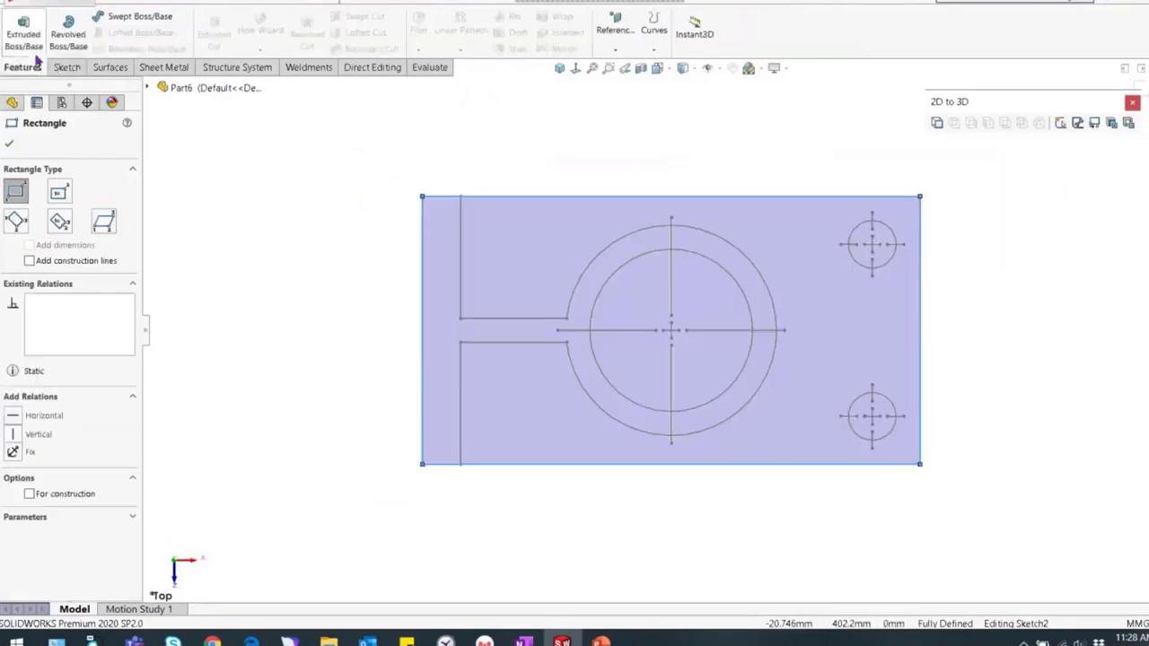
{"action": "left_click", "coordinate": [27, 37]}
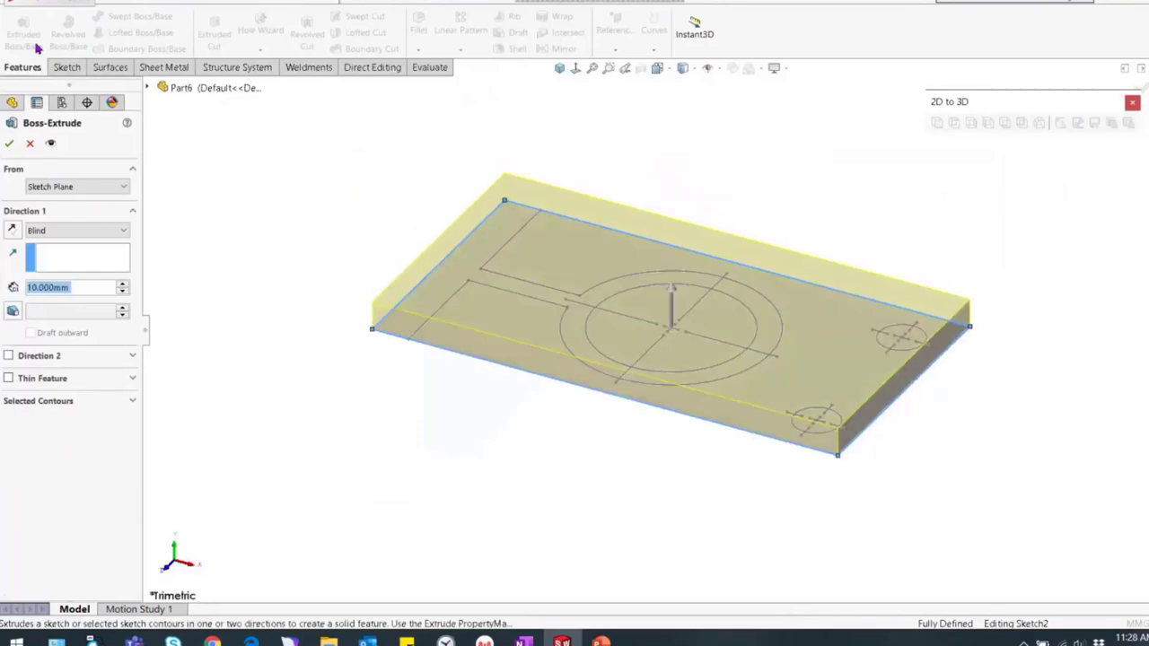
{"action": "type", "text": "5in"}
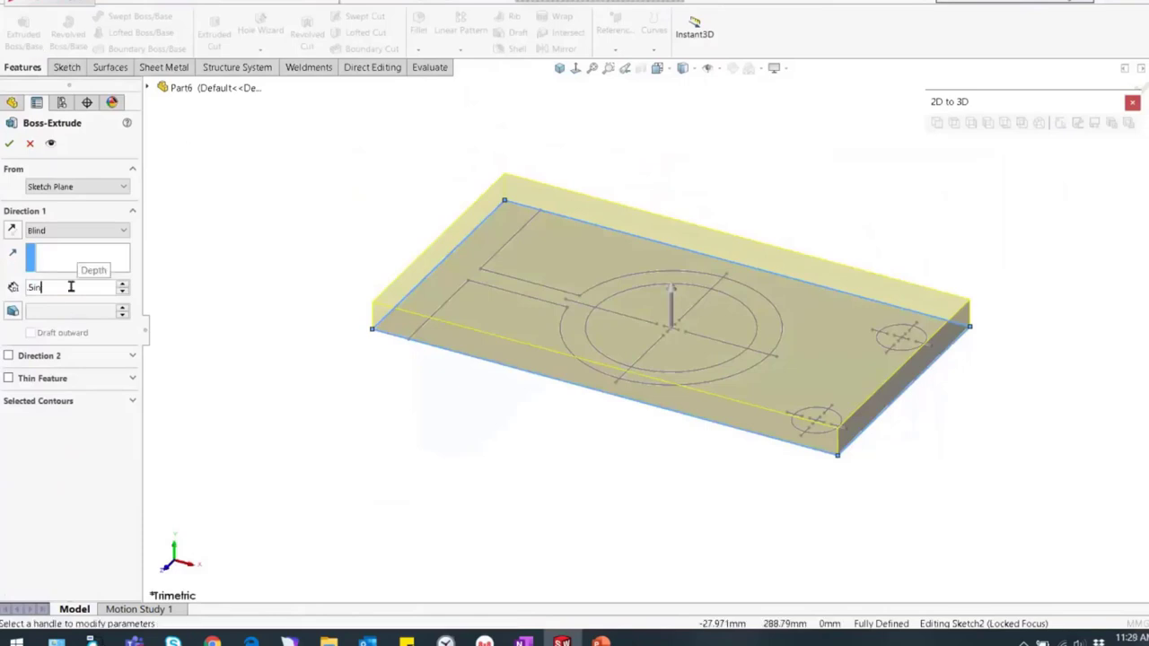
{"action": "left_click", "coordinate": [9, 146]}
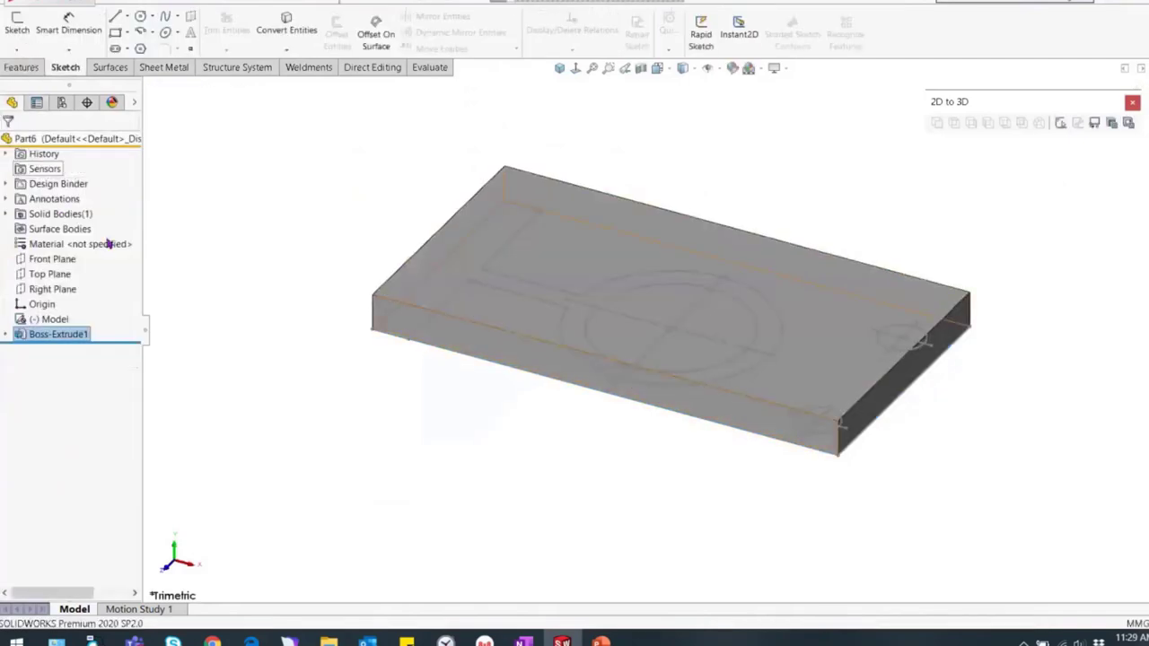
Step: In a new sketch on the plate's top face, convert the end-wall lines, connecting rib lines, large outer arc and the plate's long lower edge
{"action": "left_click", "coordinate": [550, 196]}
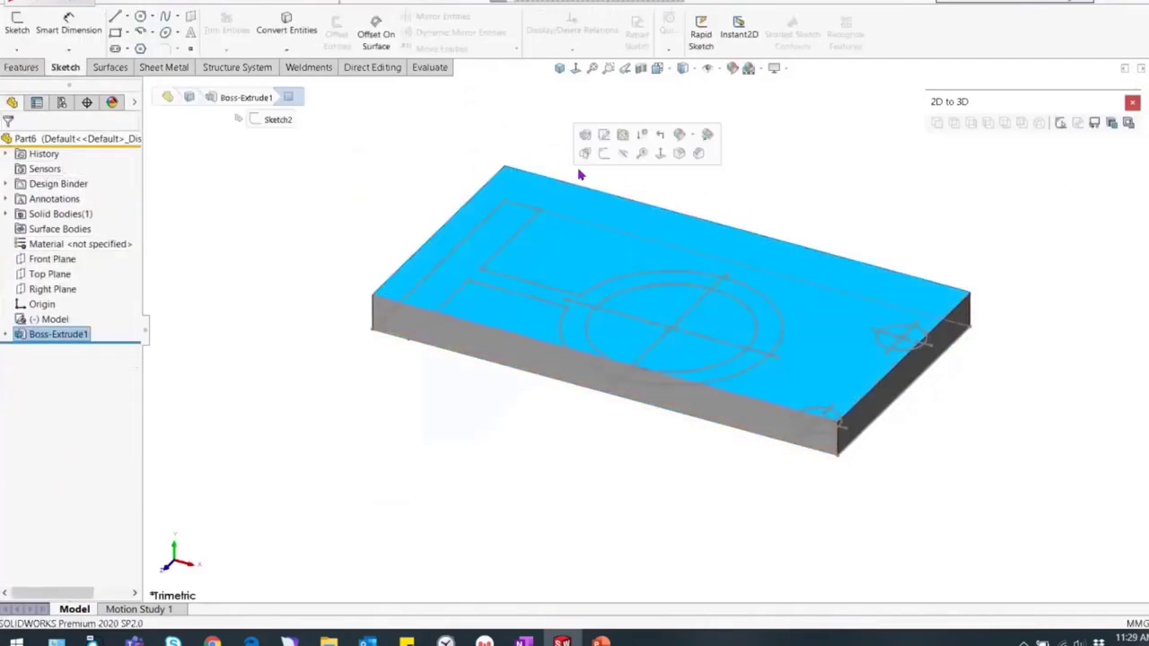
{"action": "left_click", "coordinate": [603, 154]}
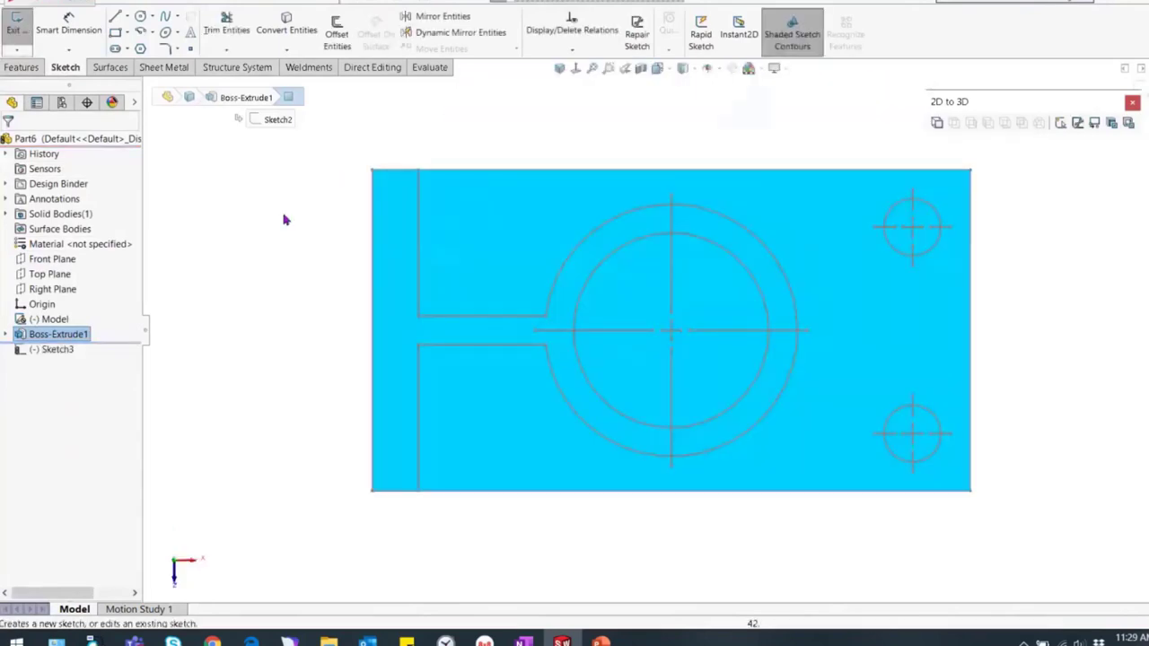
{"action": "left_click", "coordinate": [282, 218]}
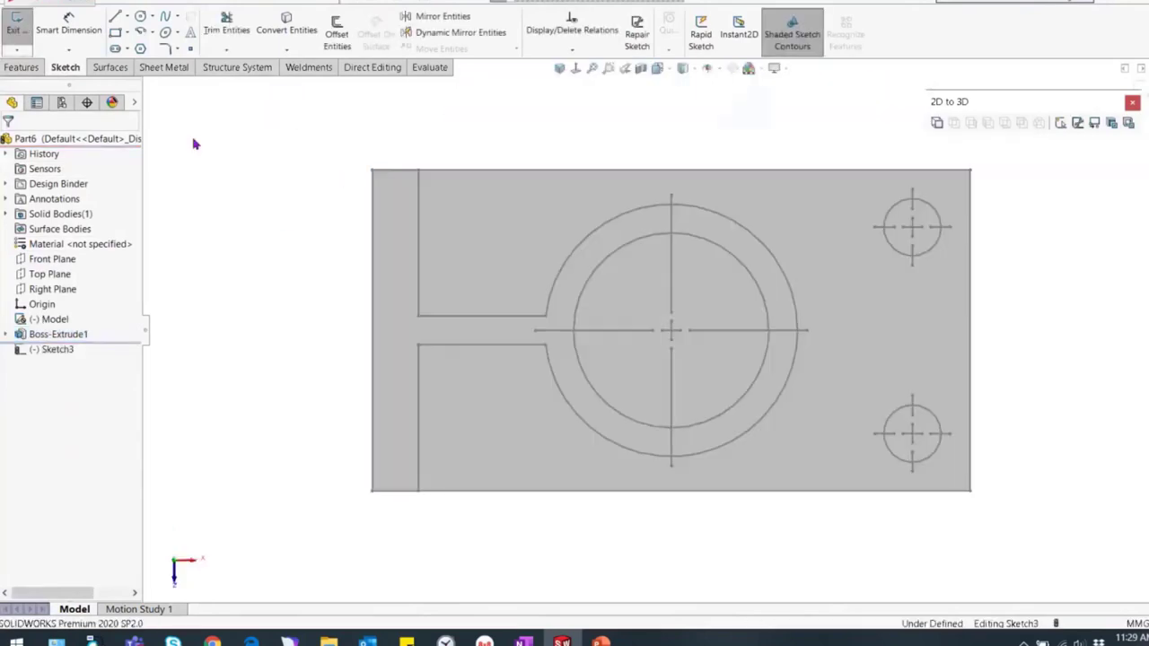
{"action": "left_click", "coordinate": [289, 22]}
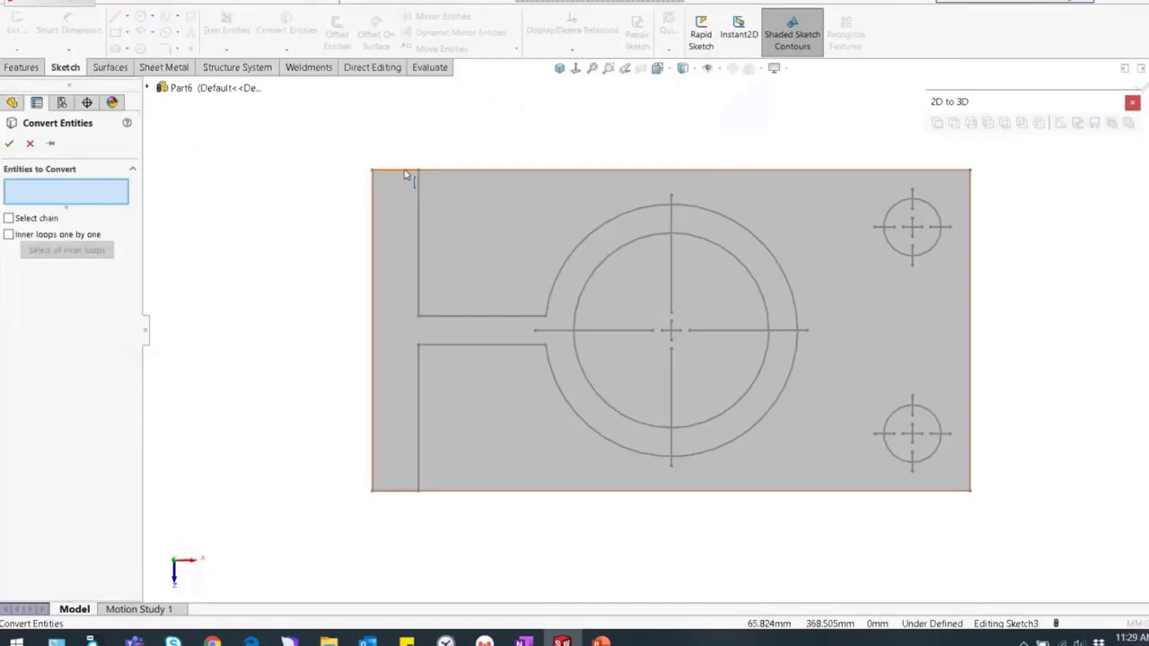
{"action": "left_click", "coordinate": [405, 170]}
{"action": "left_click", "coordinate": [374, 224]}
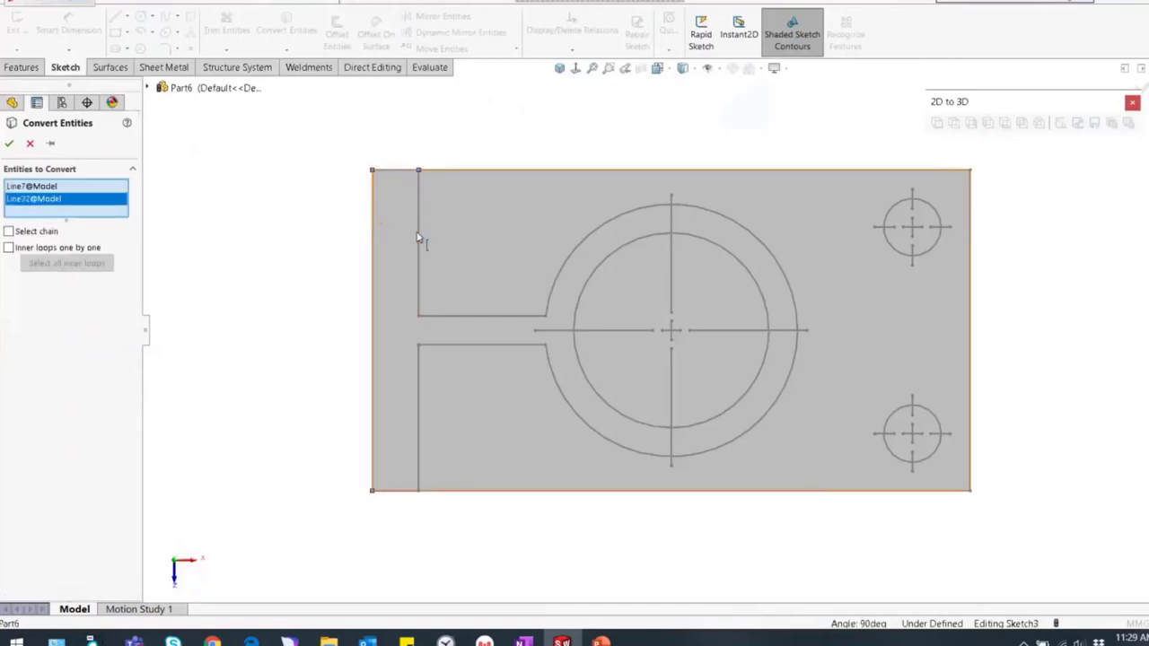
{"action": "left_click", "coordinate": [419, 239]}
{"action": "left_click", "coordinate": [485, 315]}
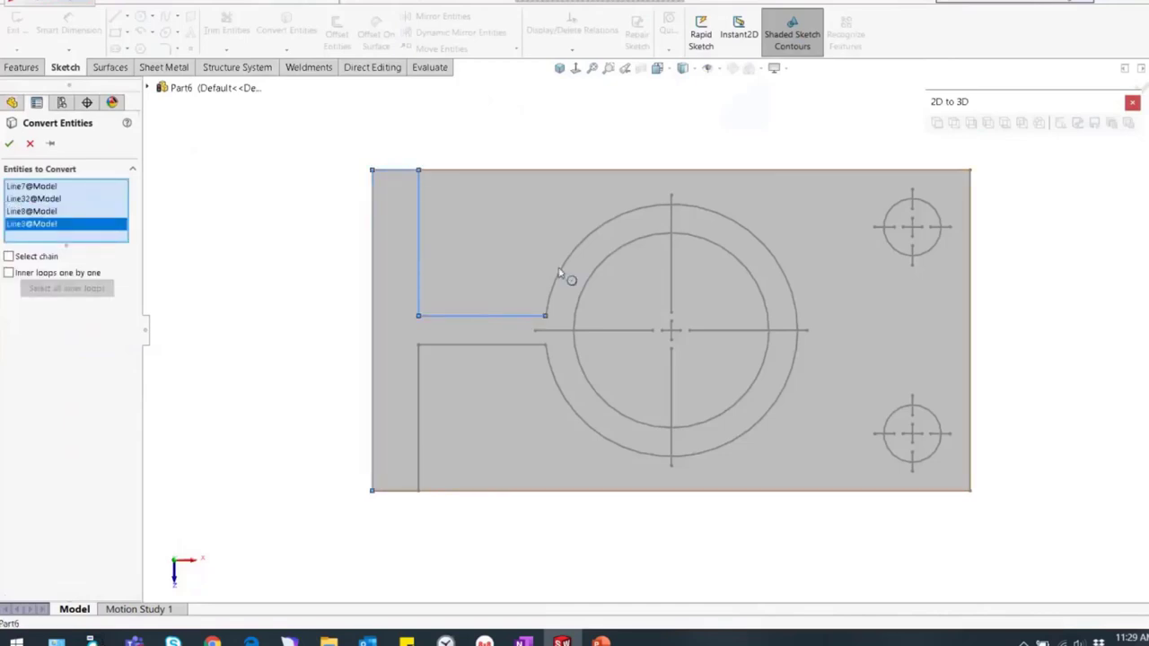
{"action": "left_click", "coordinate": [567, 271]}
{"action": "left_click", "coordinate": [517, 347]}
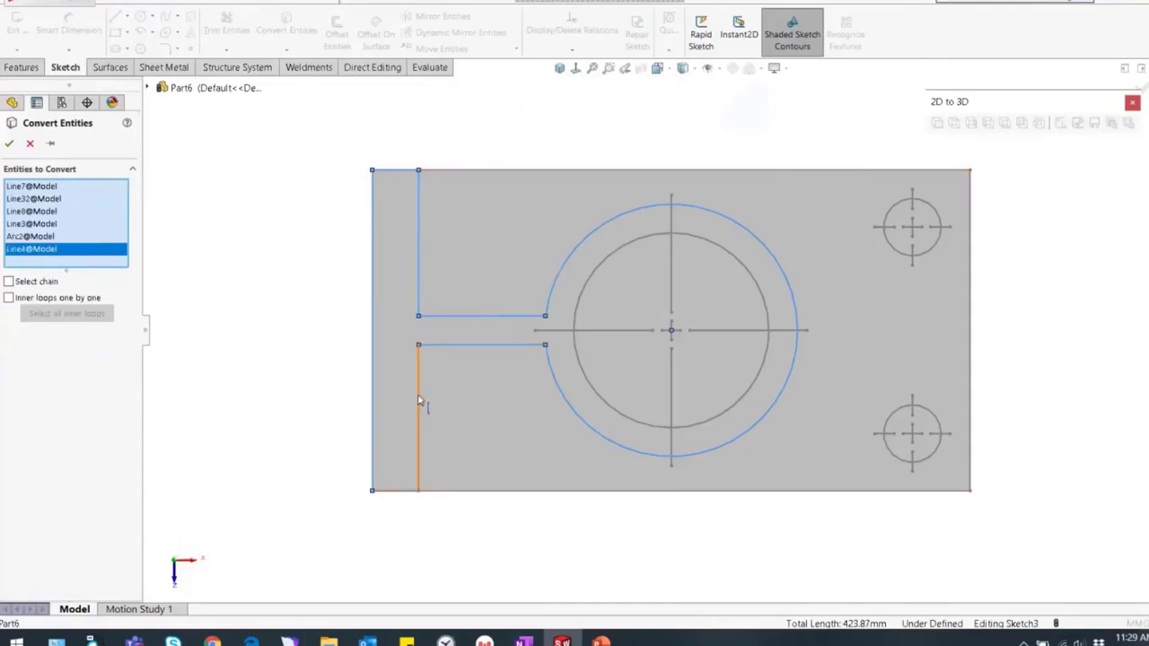
{"action": "left_click", "coordinate": [419, 401]}
{"action": "left_click", "coordinate": [456, 492]}
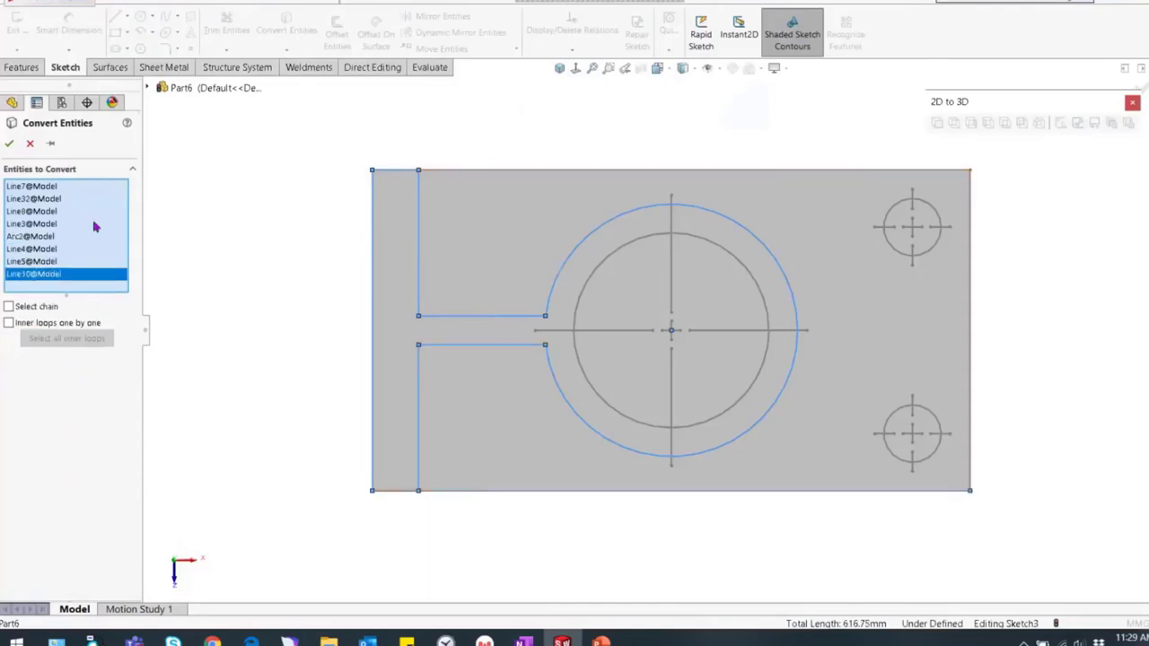
{"action": "left_click", "coordinate": [10, 145]}
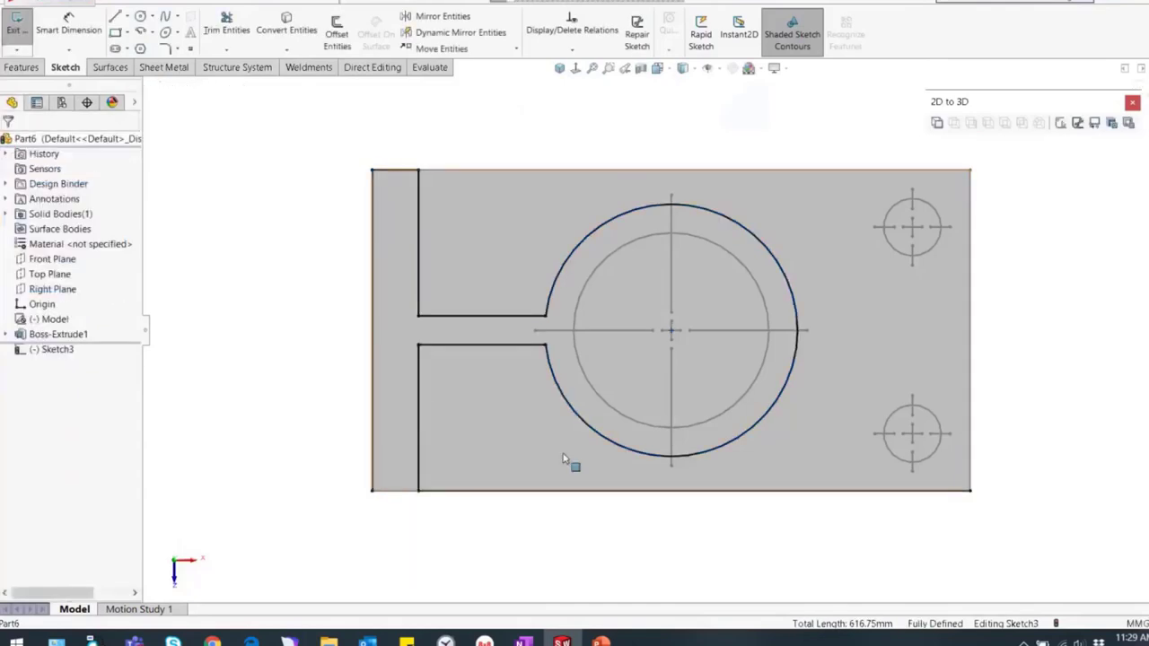
Step: Convert the plate's long lower edge into the sketch and power-trim the excess plate-edge segments outside the wall, rib and circle profile
{"action": "mouse_move", "coordinate": [563, 460]}
{"action": "middle_mouse_down"}
{"action": "mouse_move", "coordinate": [580, 400]}
{"action": "mouse_move", "coordinate": [551, 452]}
{"action": "middle_mouse_up"}
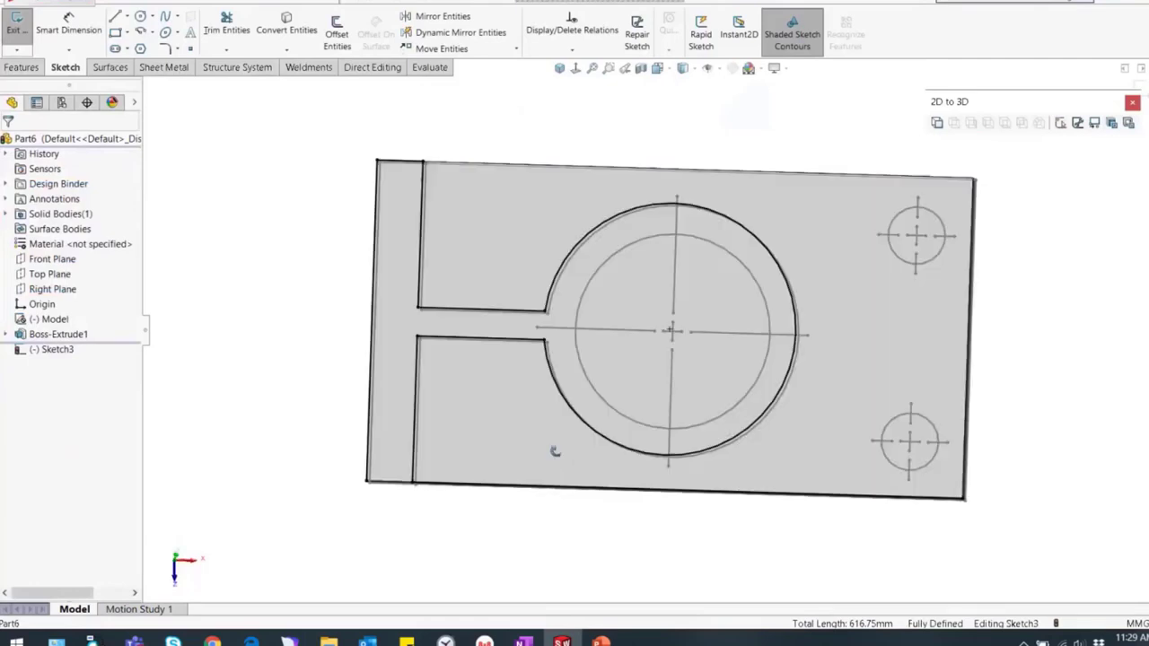
{"action": "middle_click_drag", "start_coordinate": [422, 495], "coordinate": [411, 526]}
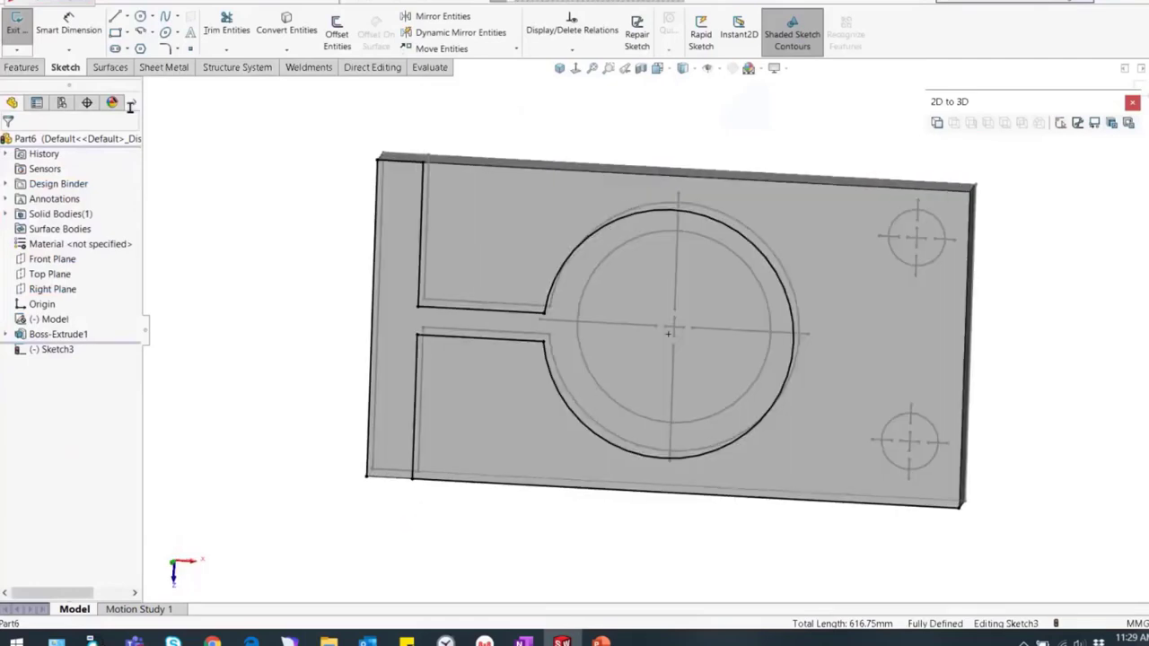
{"action": "left_click", "coordinate": [285, 27]}
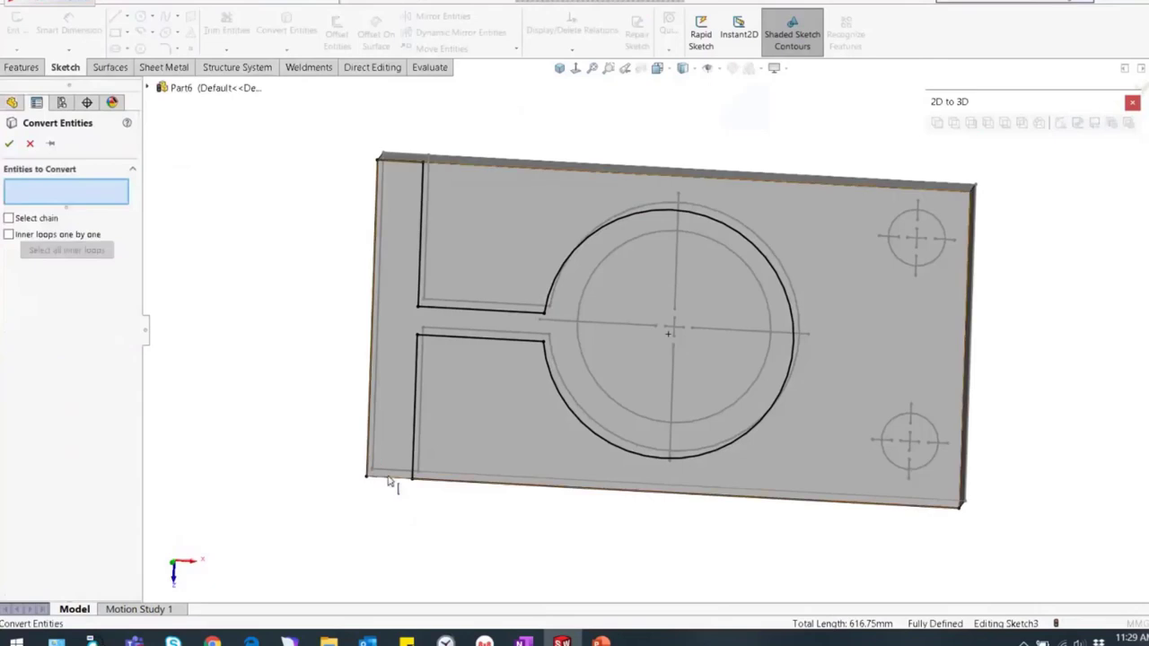
{"action": "left_click", "coordinate": [393, 480]}
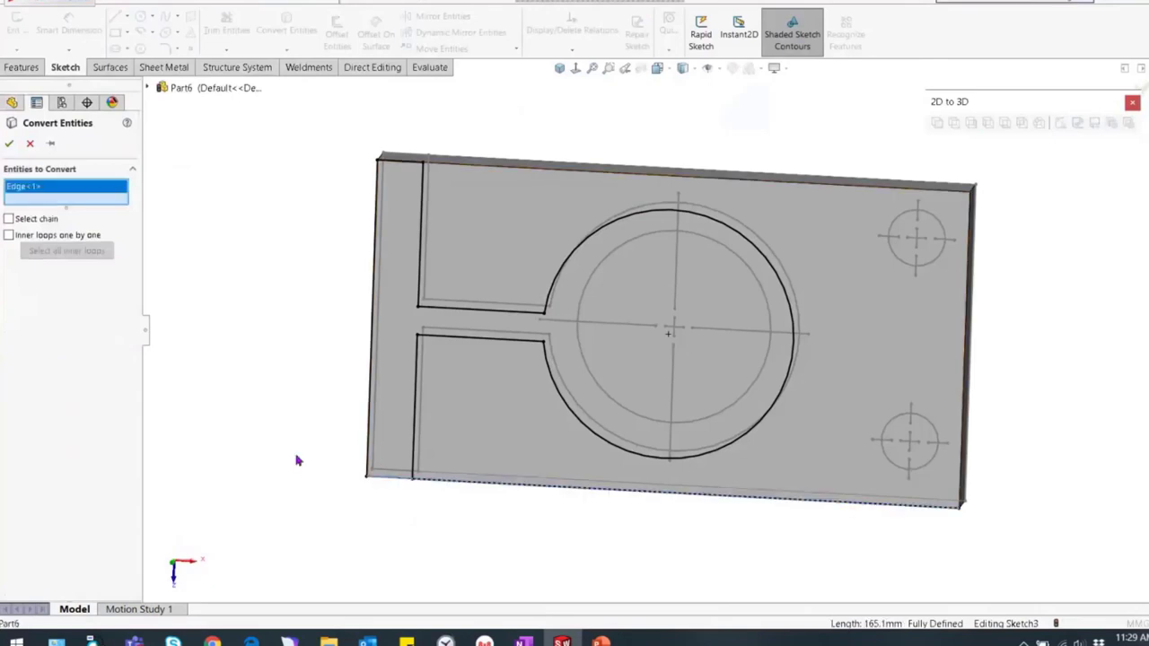
{"action": "left_click", "coordinate": [9, 143]}
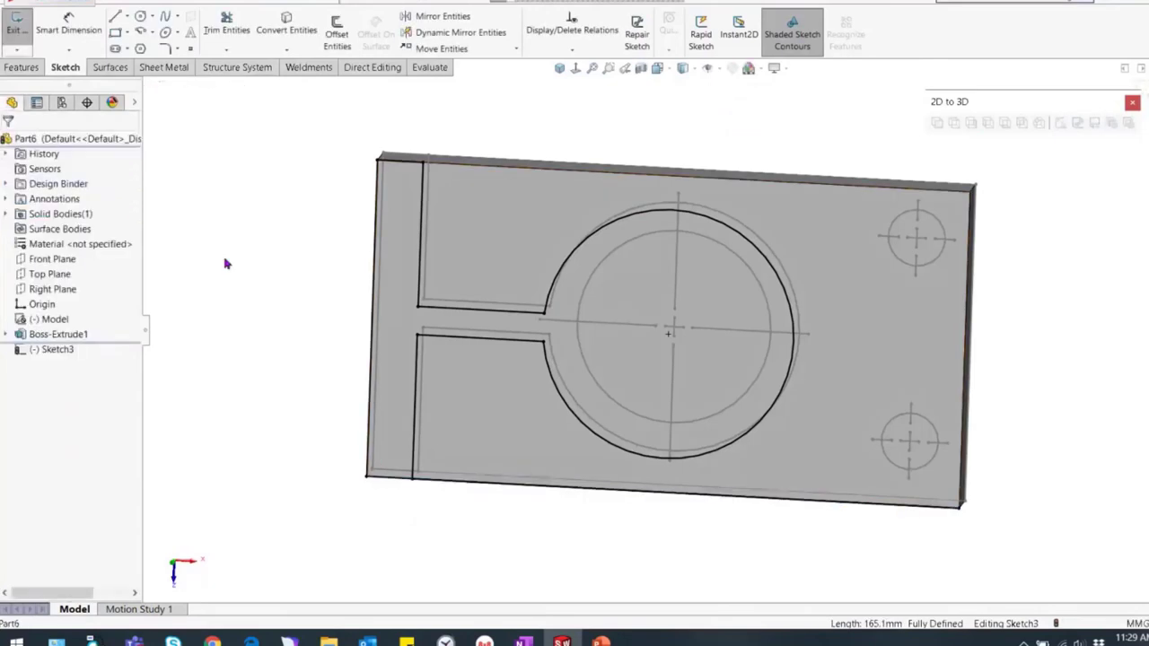
{"action": "left_click", "coordinate": [225, 33]}
{"action": "left_click_drag", "start_coordinate": [828, 545], "coordinate": [880, 436]}
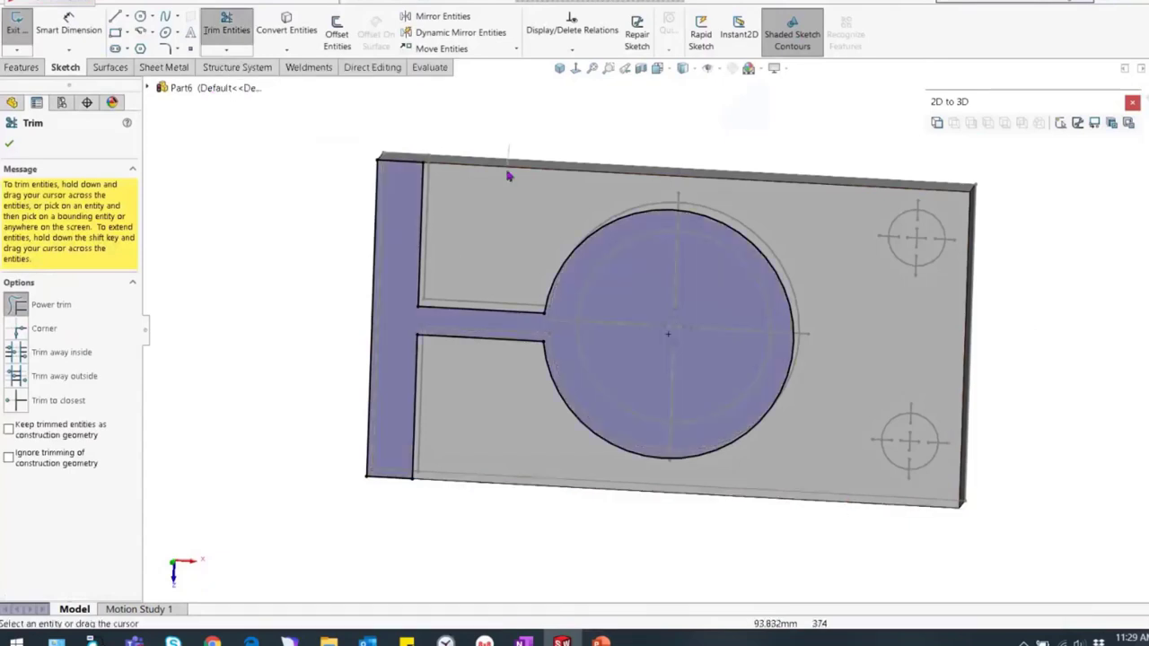
Step: Extrude the wall, rib and circle profile as a blind boss with a depth of 1.0 in
{"action": "left_click", "coordinate": [31, 69]}
{"action": "left_click", "coordinate": [36, 32]}
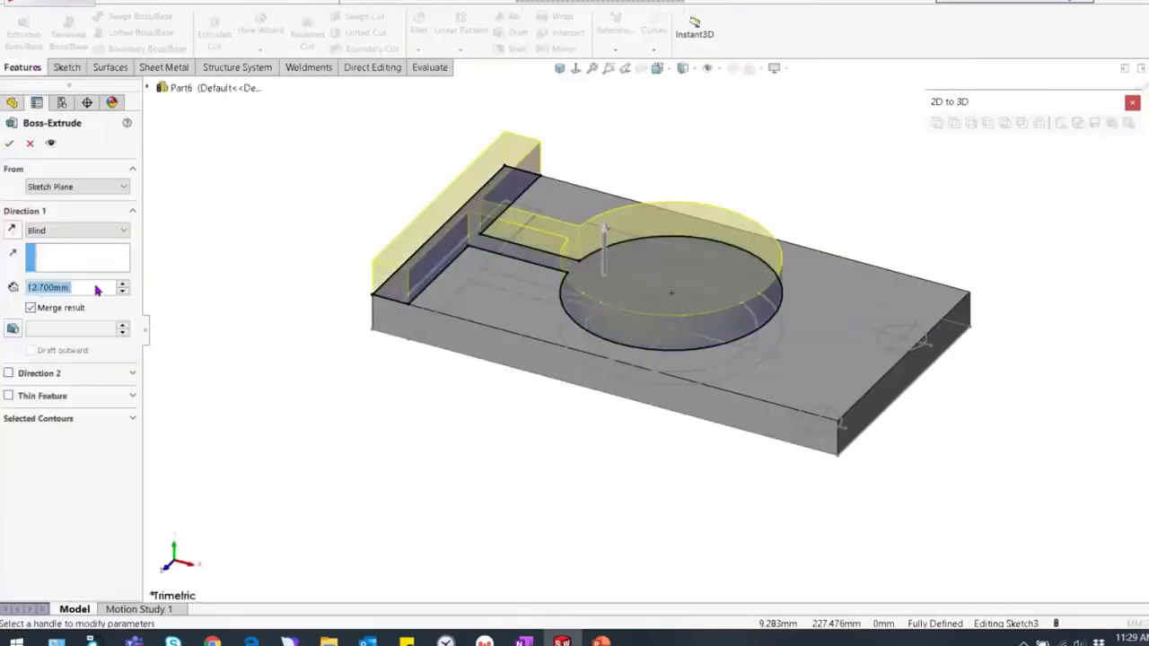
{"action": "type", "text": "1.0"}
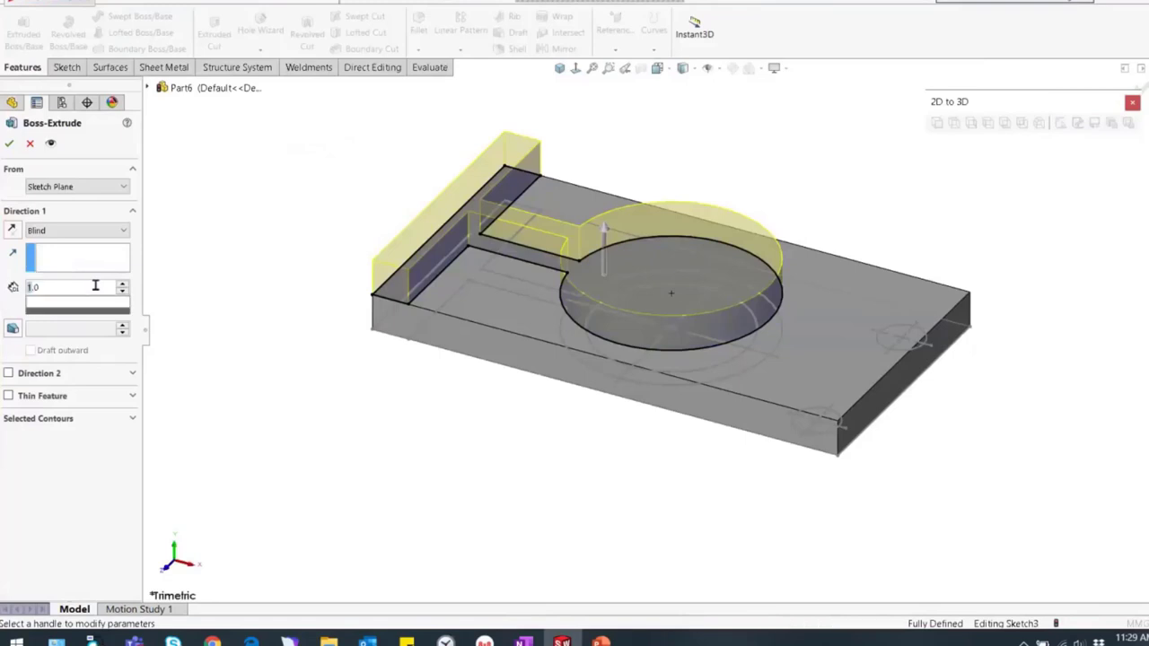
{"action": "type", "text": "in"}
{"action": "key", "text": "Return"}
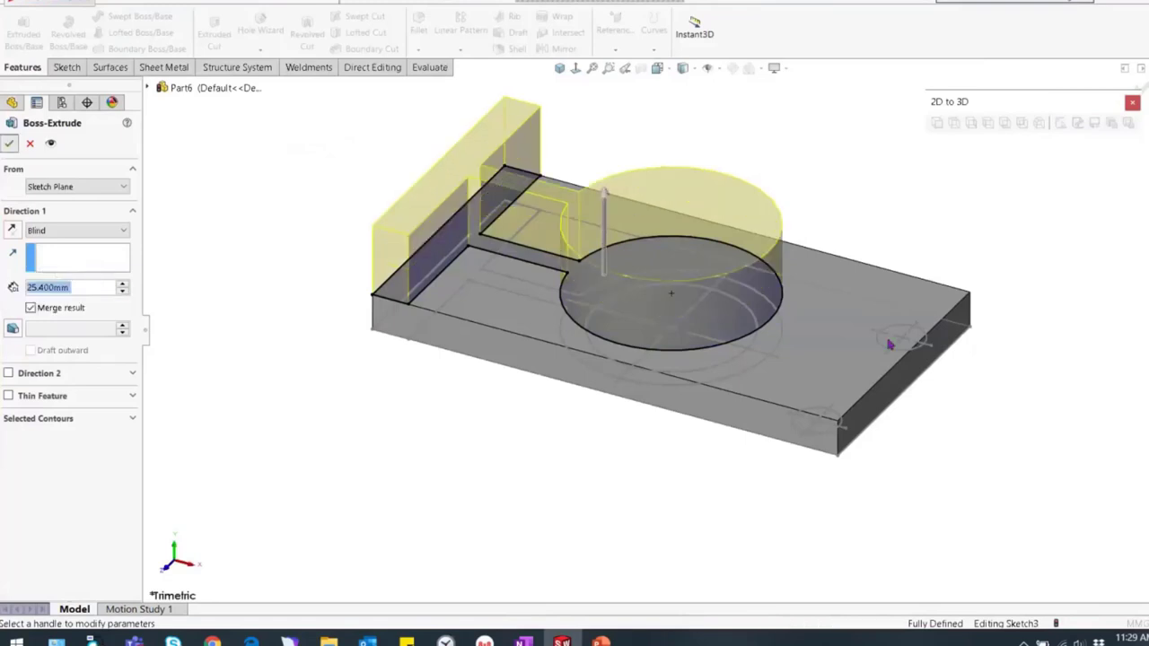
{"action": "key", "text": "Return"}
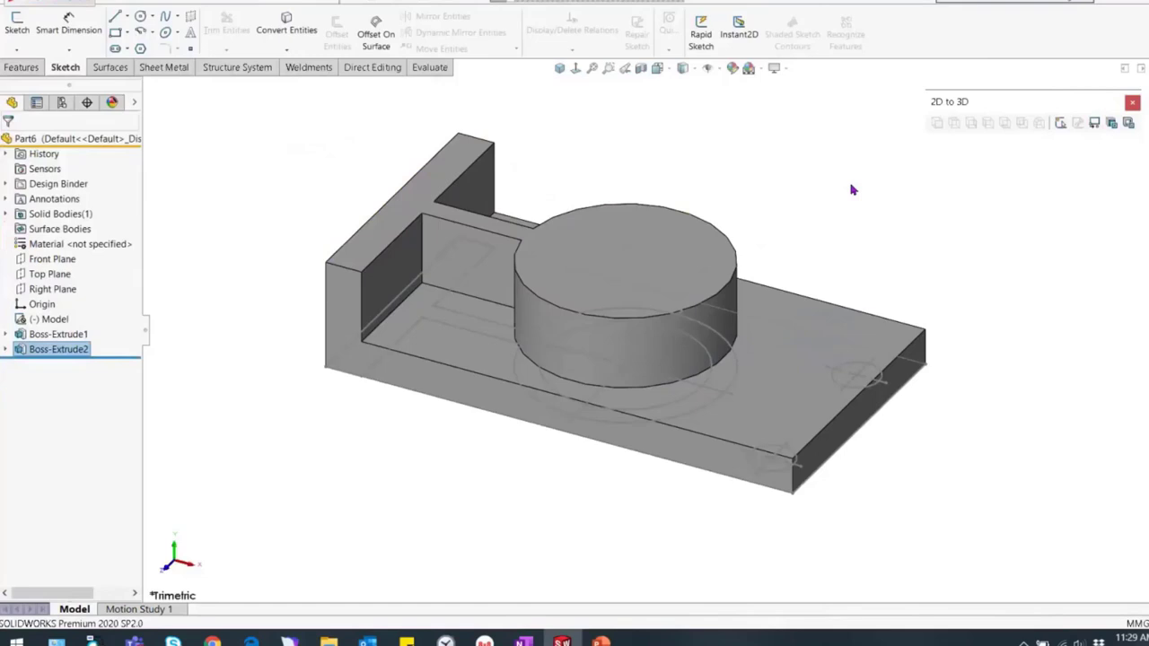
Step: In a new sketch on the raised boss's top face, convert the imported inner circle and the two small hole circles
{"action": "left_click", "coordinate": [675, 237]}
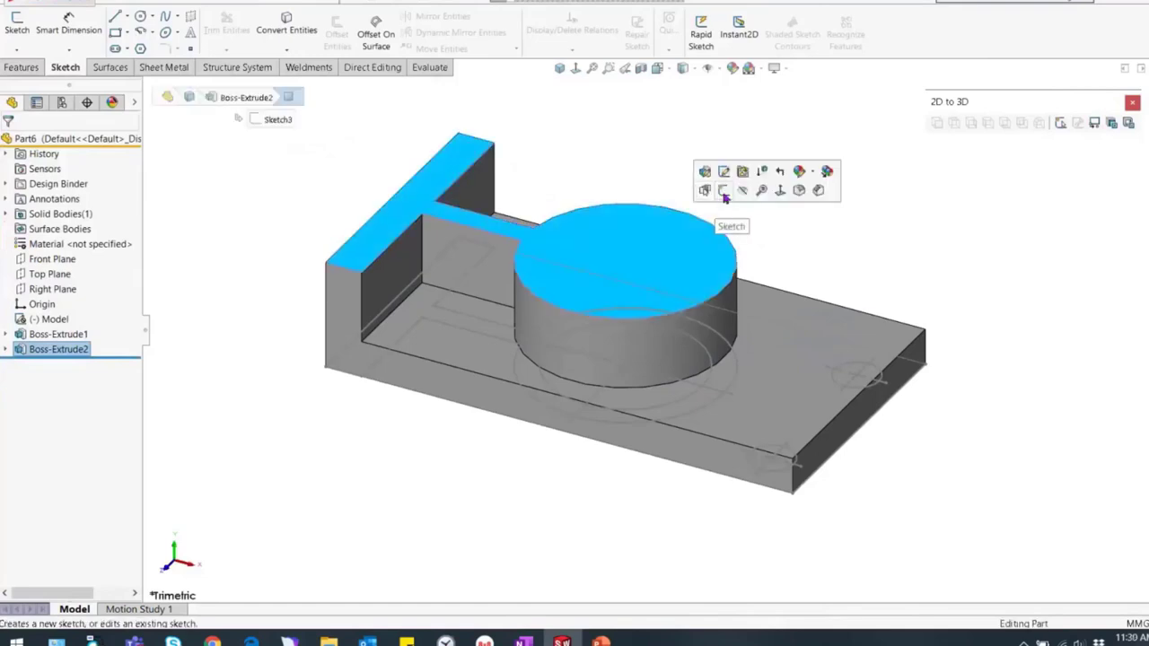
{"action": "left_click", "coordinate": [723, 192]}
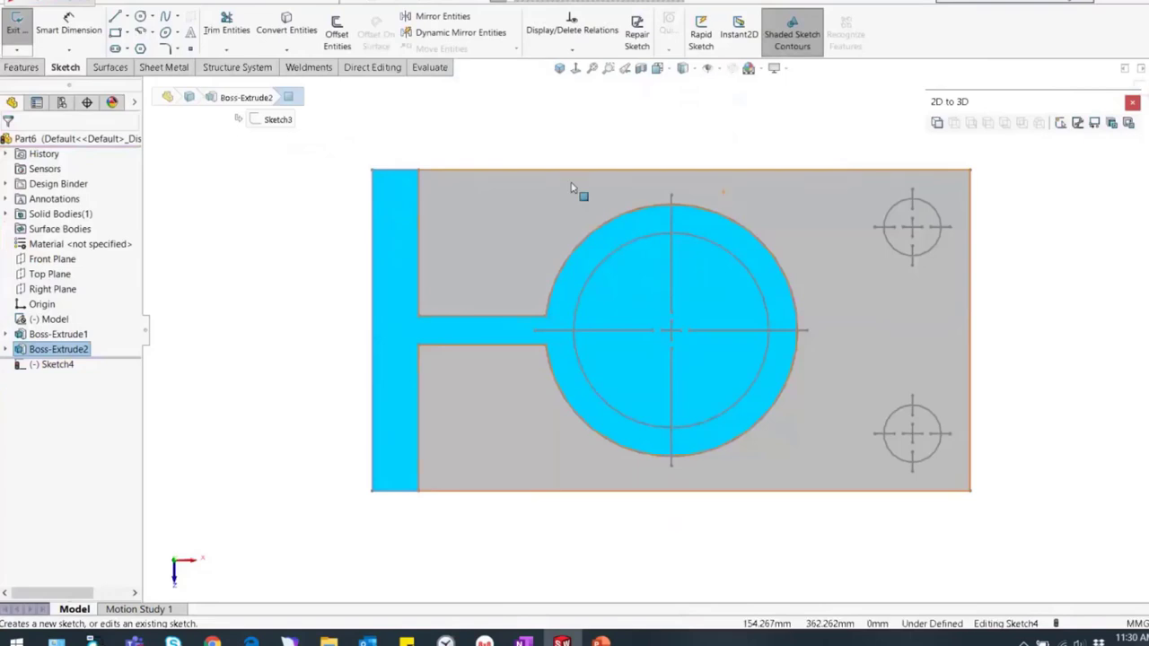
{"action": "left_click", "coordinate": [286, 27]}
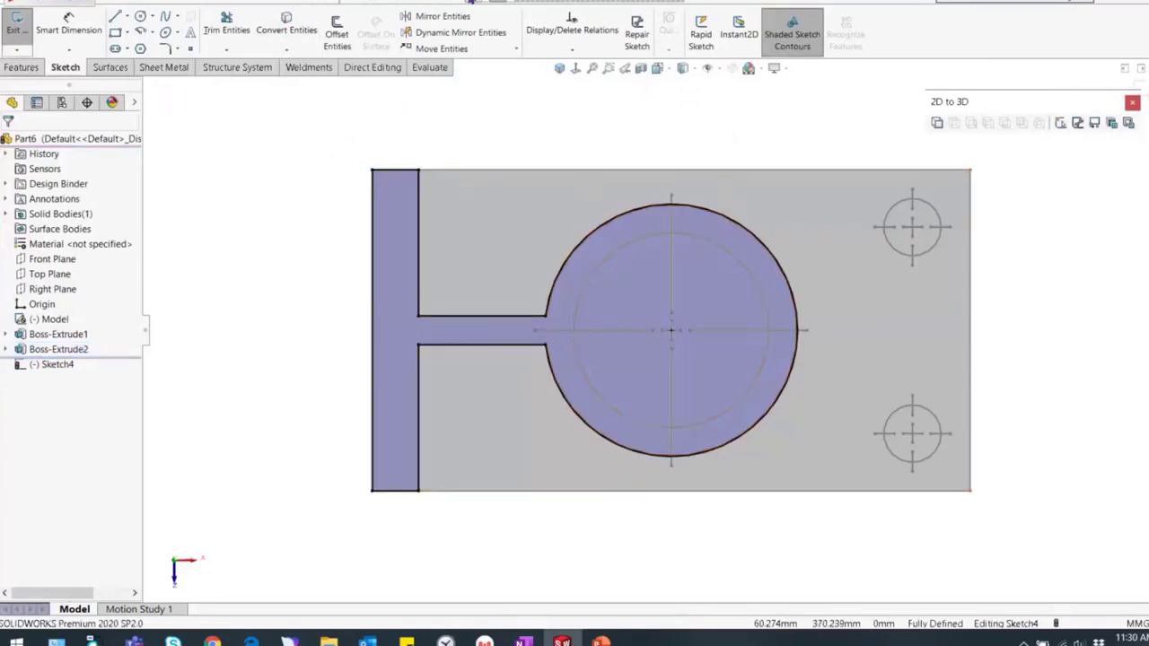
{"action": "left_click", "coordinate": [282, 224]}
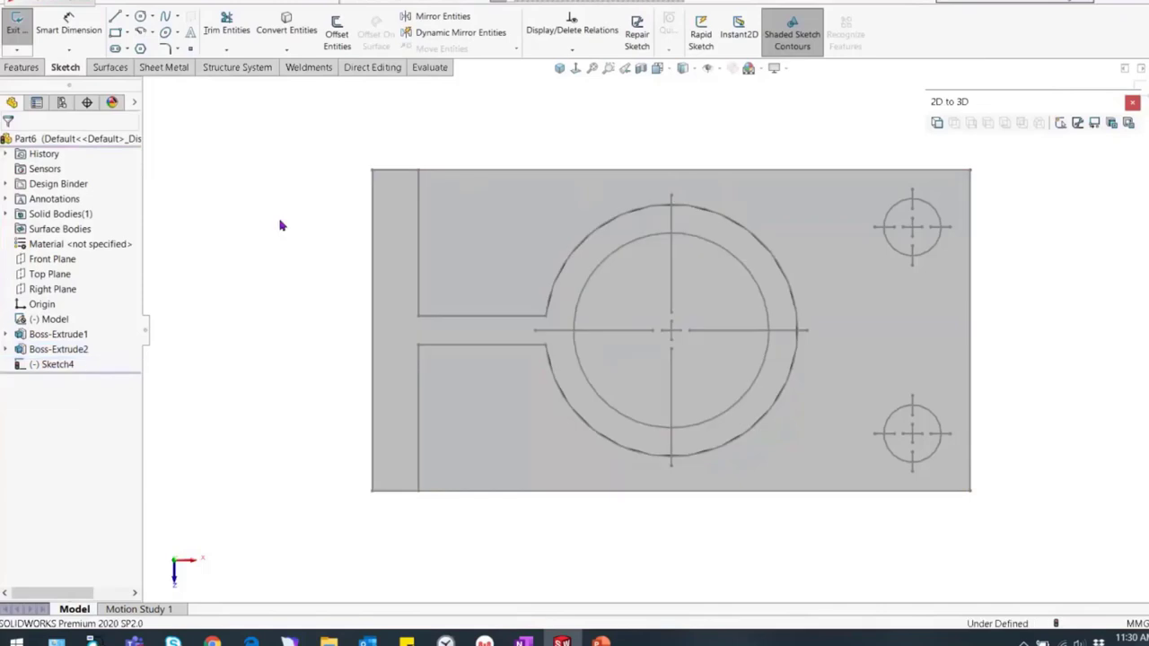
{"action": "left_click", "coordinate": [289, 30]}
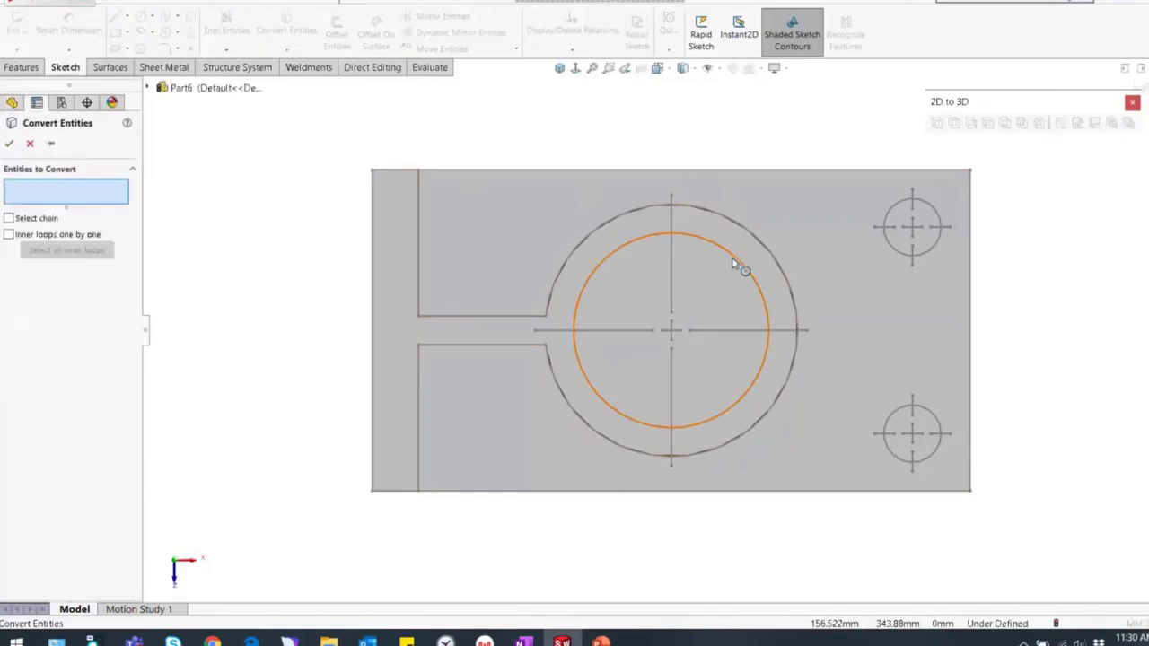
{"action": "left_click", "coordinate": [734, 265]}
{"action": "left_click", "coordinate": [940, 250]}
{"action": "left_click", "coordinate": [942, 429]}
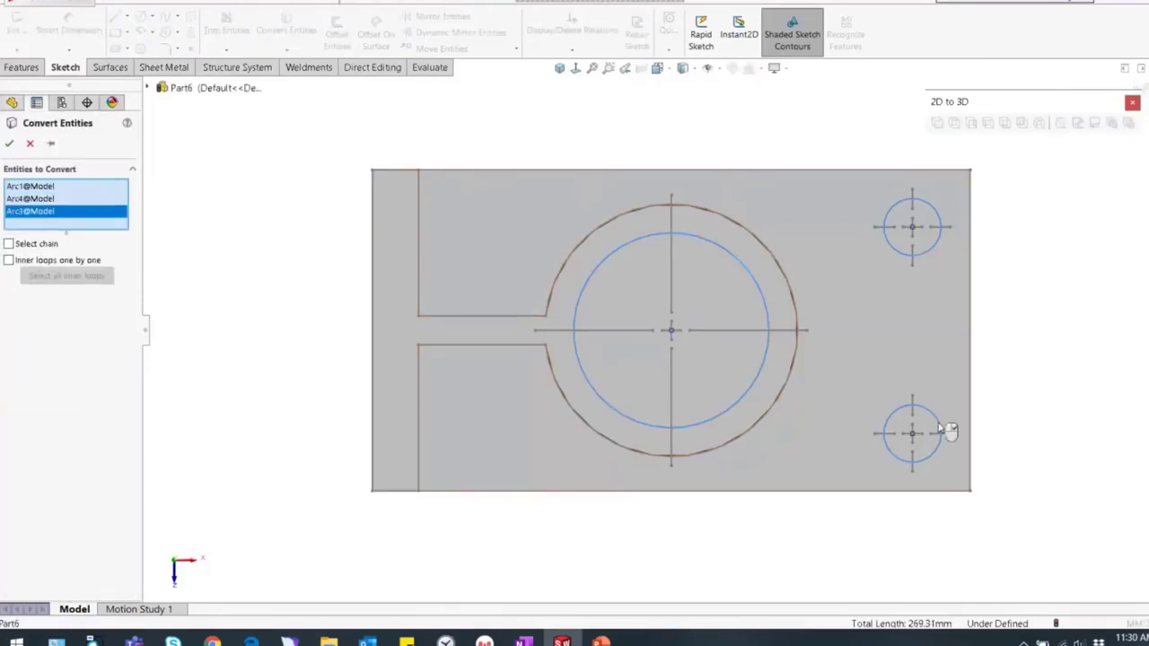
{"action": "key", "text": "Return"}
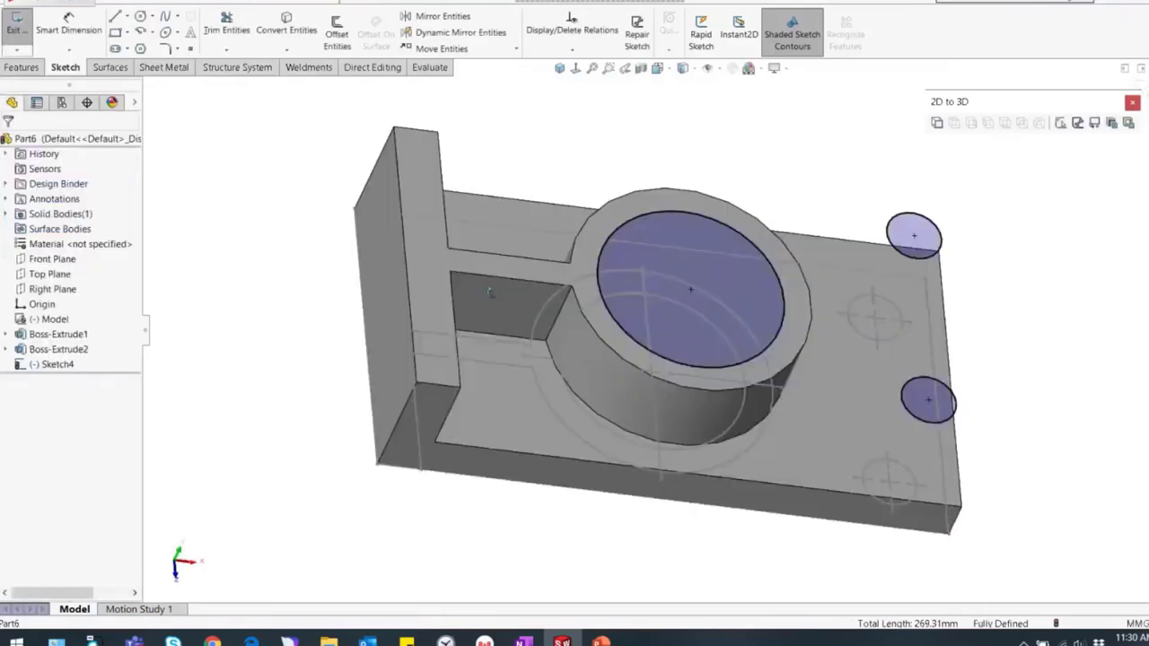
Step: Cut the large bore and the two small holes with an Extruded Cut set to Through All
{"action": "left_click", "coordinate": [36, 68]}
{"action": "left_click", "coordinate": [213, 29]}
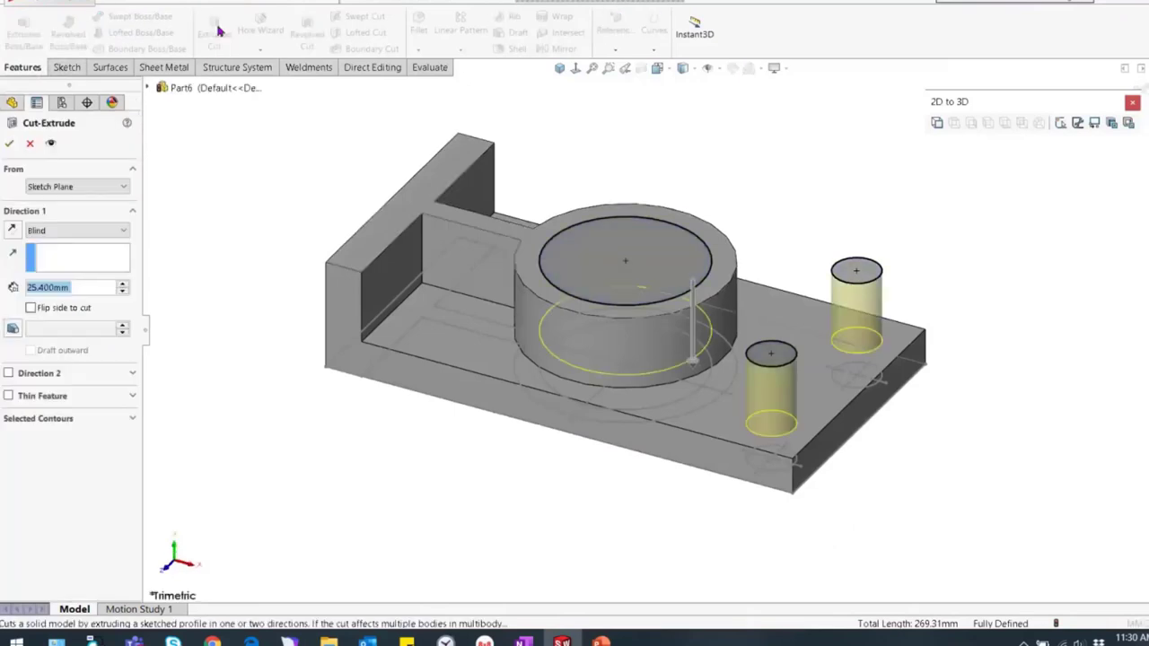
{"action": "left_click", "coordinate": [124, 233]}
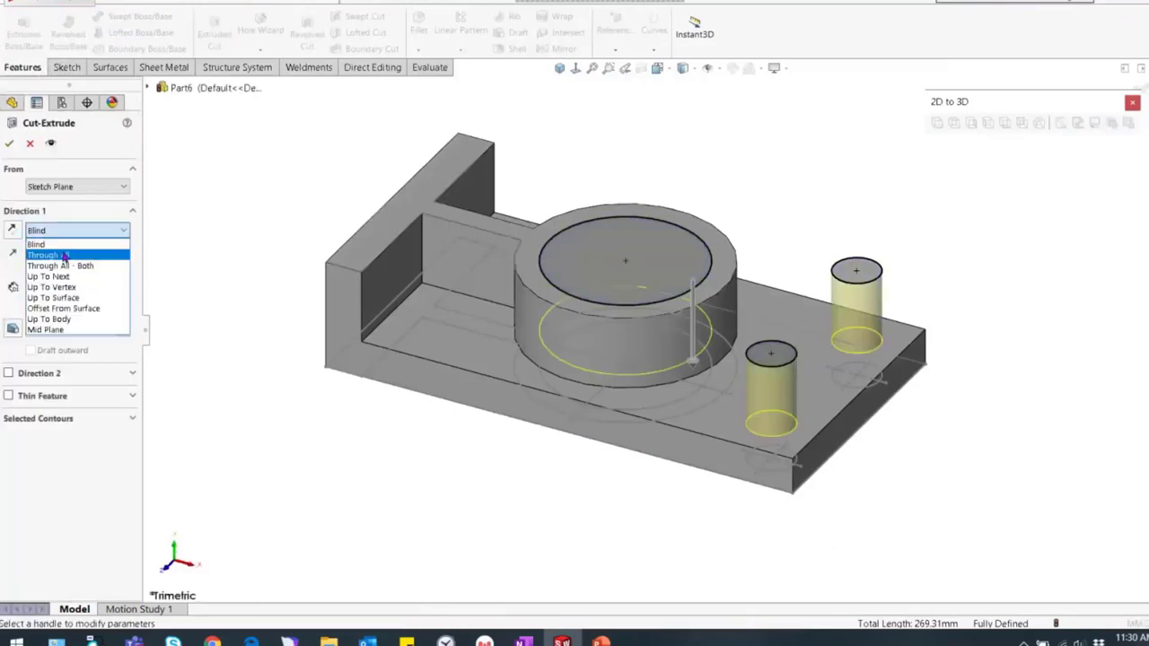
{"action": "left_click", "coordinate": [50, 254]}
{"action": "left_click", "coordinate": [8, 145]}
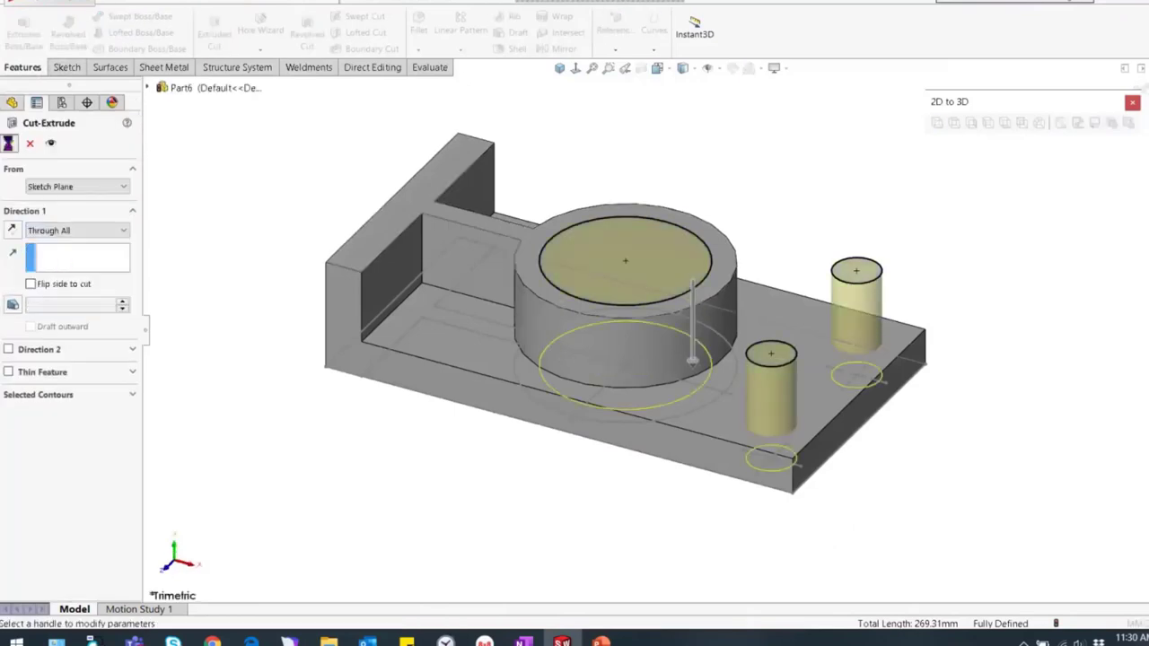
{"action": "middle_click_drag", "start_coordinate": [816, 218], "coordinate": [803, 259]}
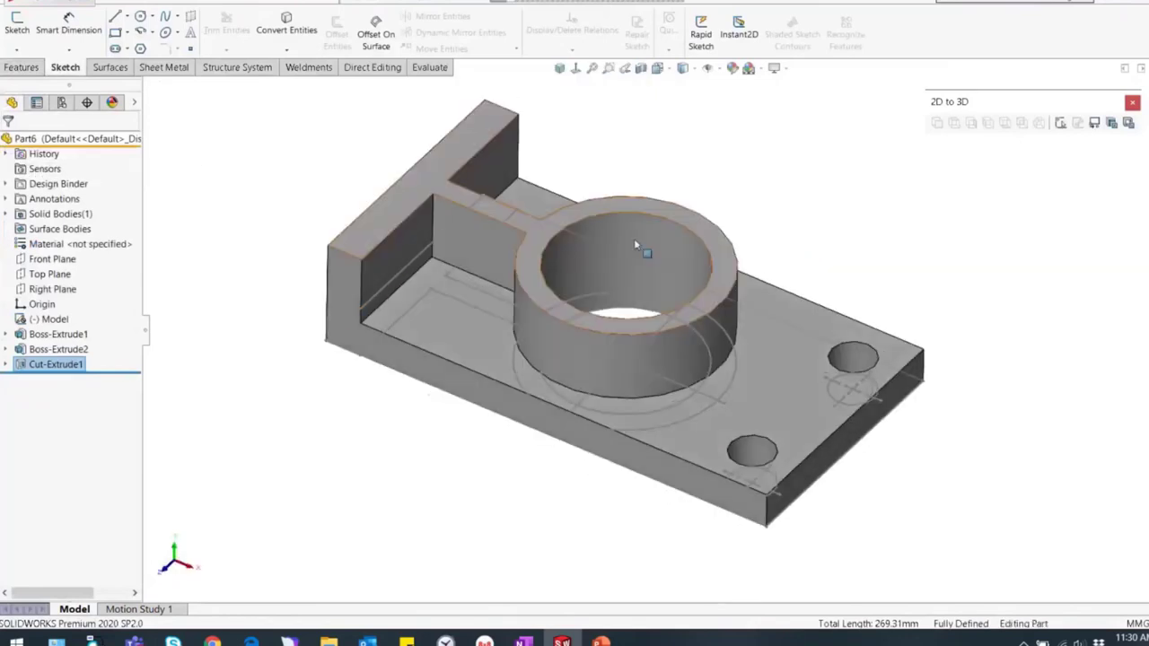
{"action": "left_click", "coordinate": [204, 401]}
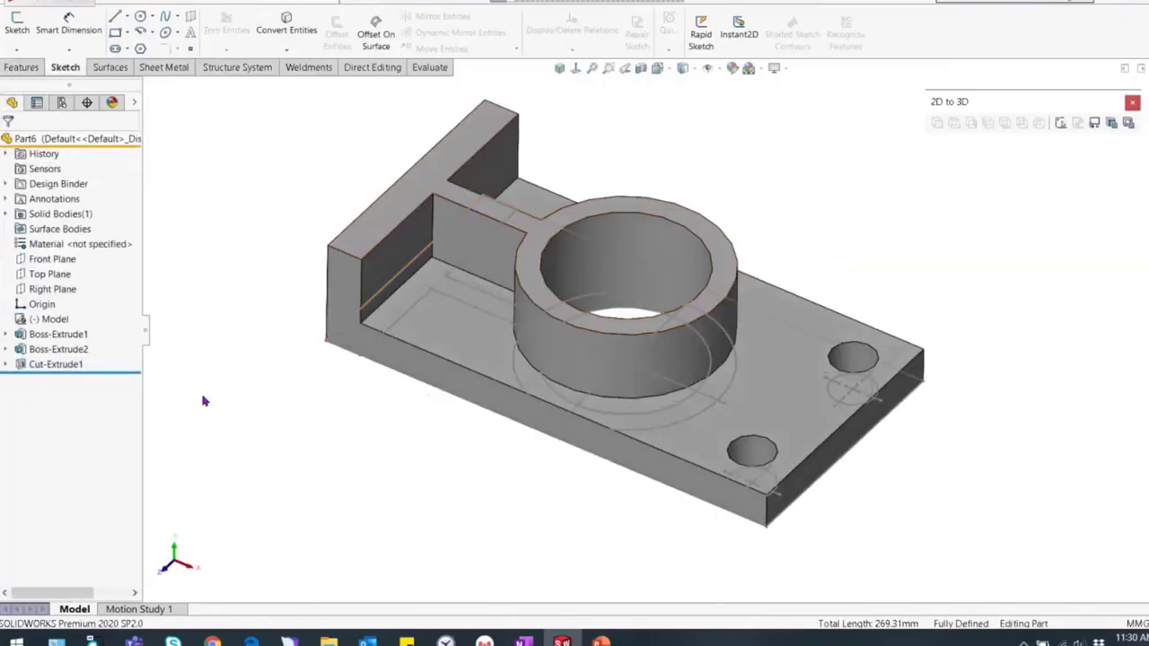
Step: Hide the imported Model reference sketch and reposition the 2D to 3D toolbar
{"action": "left_click", "coordinate": [37, 321]}
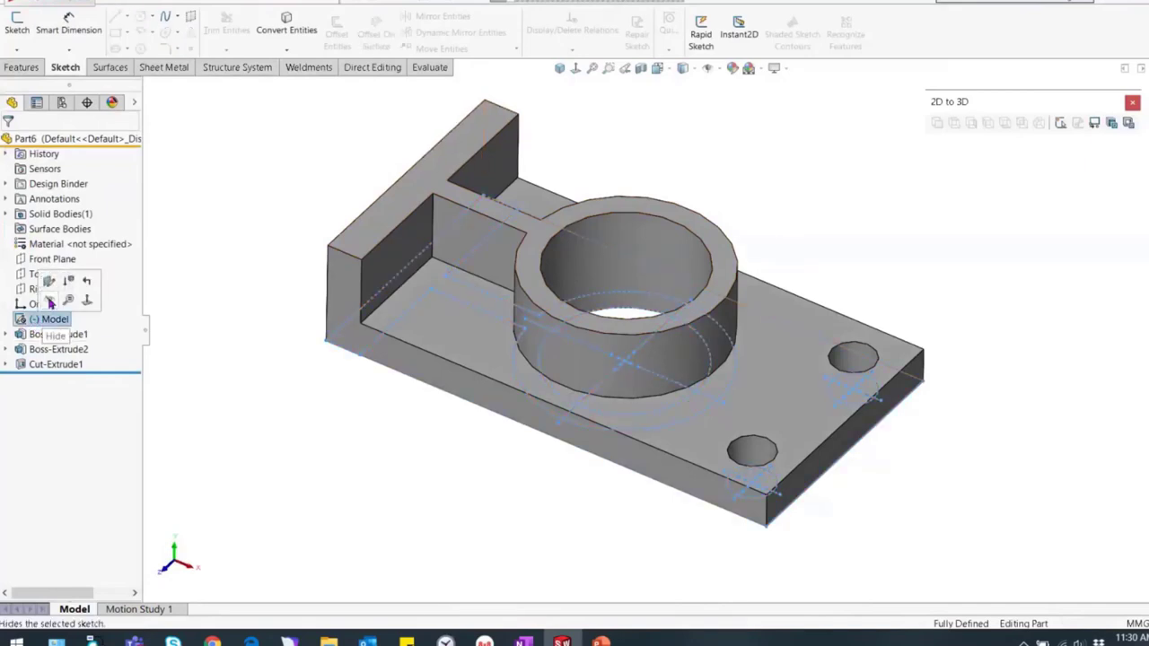
{"action": "left_click", "coordinate": [51, 301]}
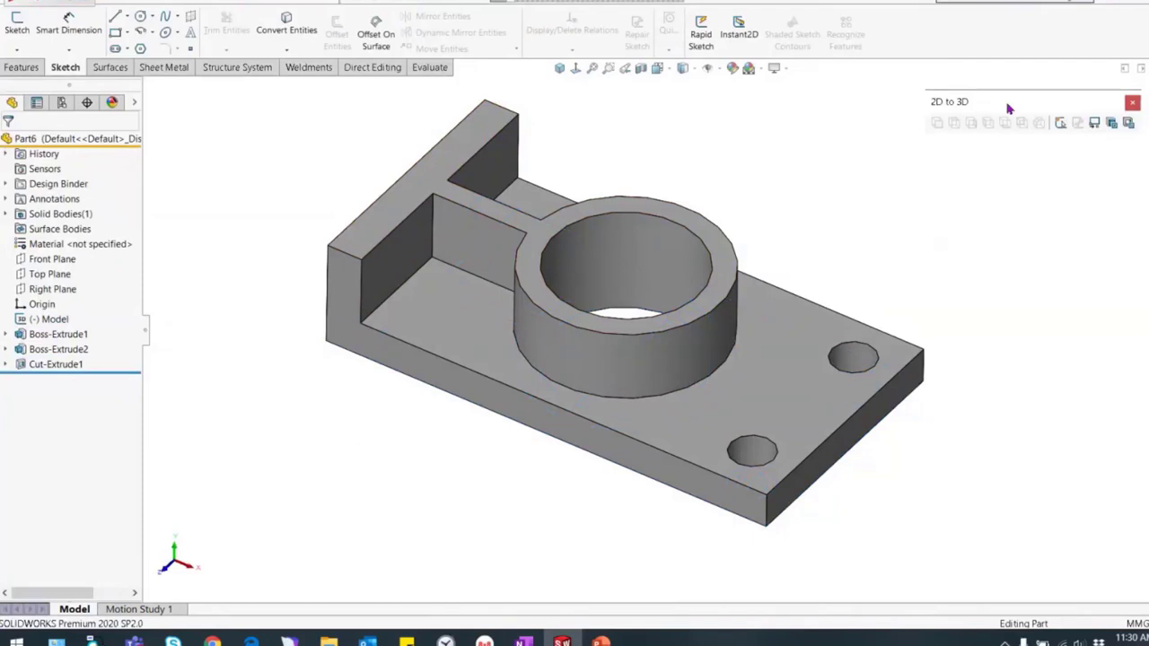
{"action": "left_click_drag", "start_coordinate": [1002, 104], "coordinate": [969, 90]}
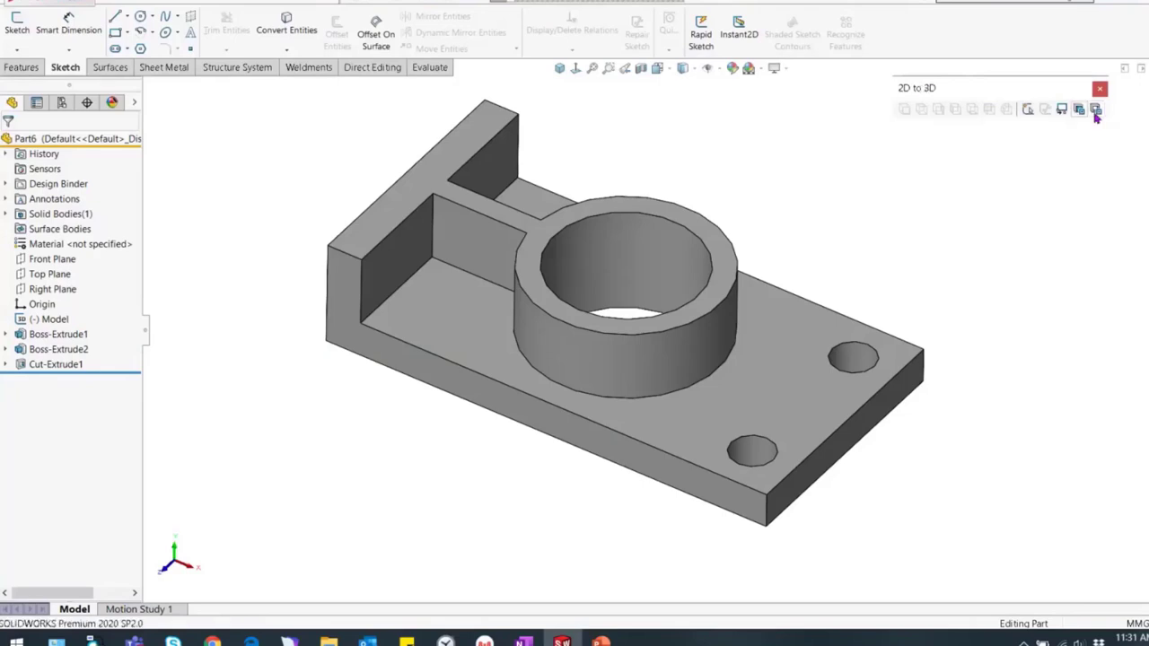
{"action": "left_click", "coordinate": [23, 67]}
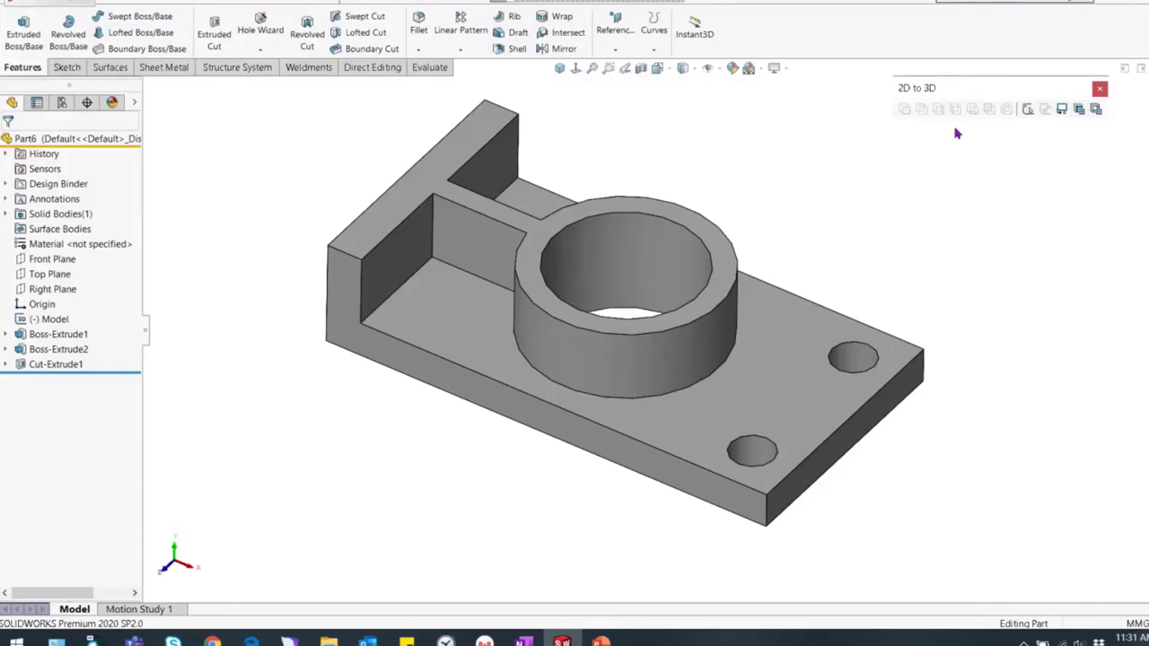
Step: Close the finished plate part and switch to the PowerPoint slide show
{"action": "left_click", "coordinate": [125, 4]}
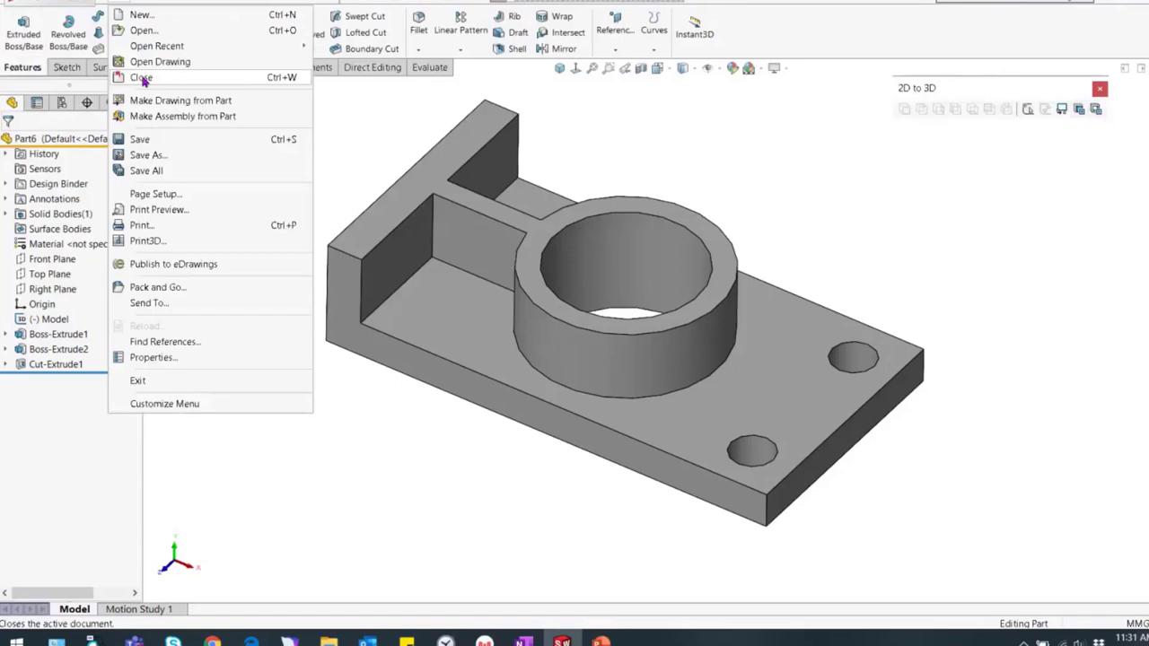
{"action": "left_click", "coordinate": [142, 79]}
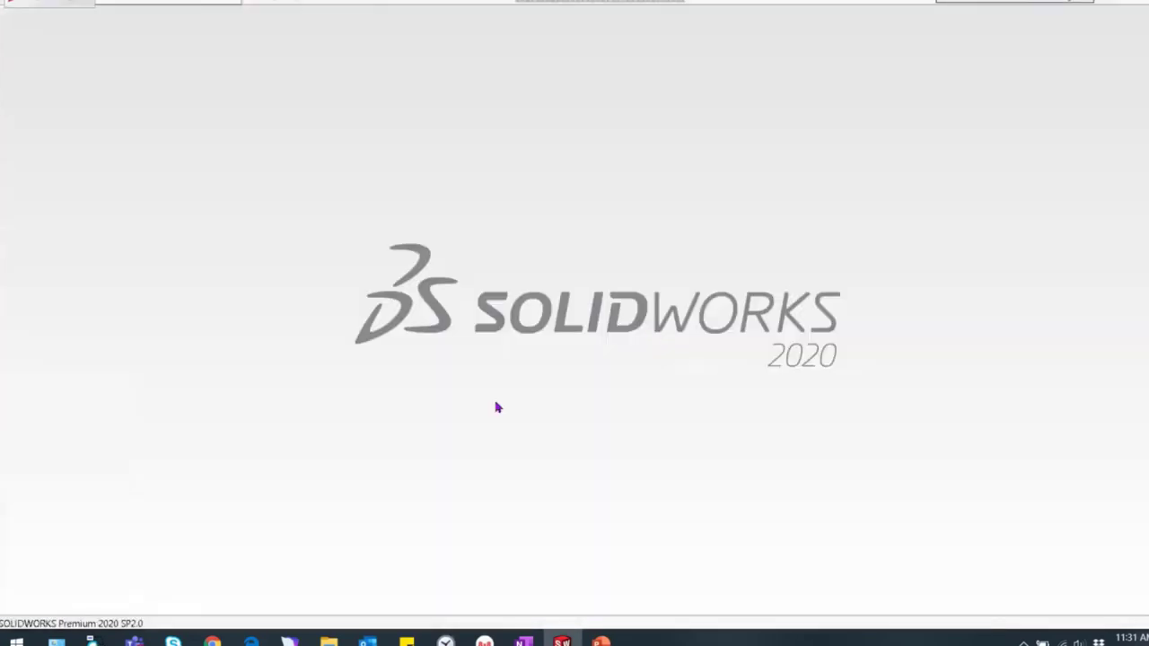
{"action": "key", "text": "super+Tab"}
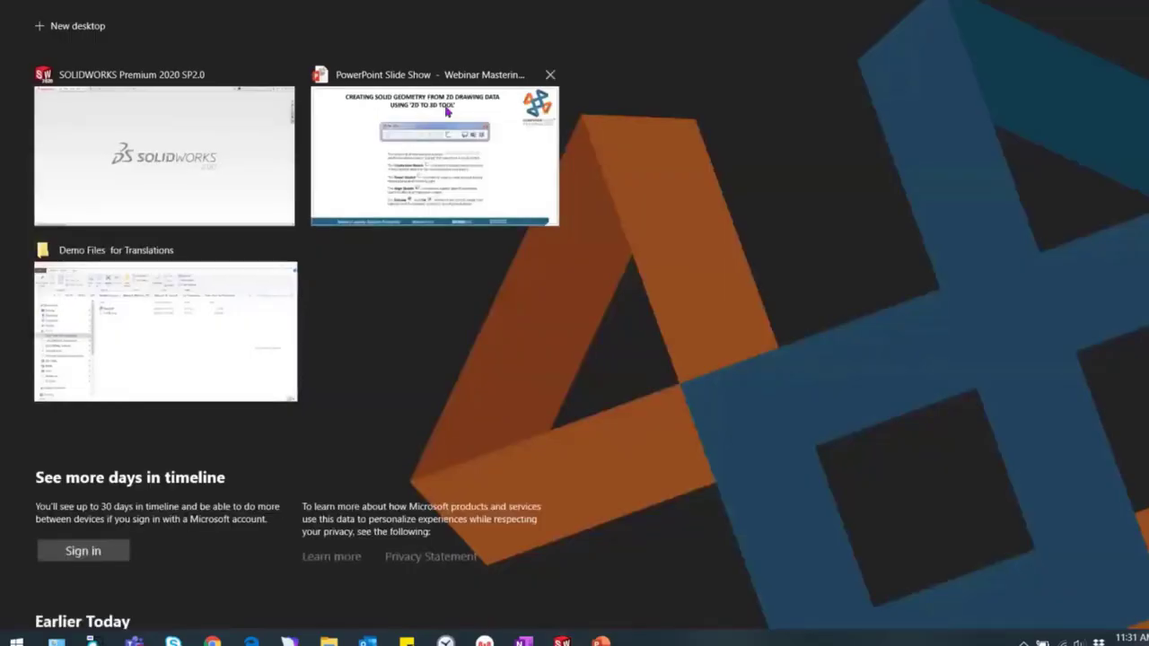
{"action": "left_click", "coordinate": [446, 112]}
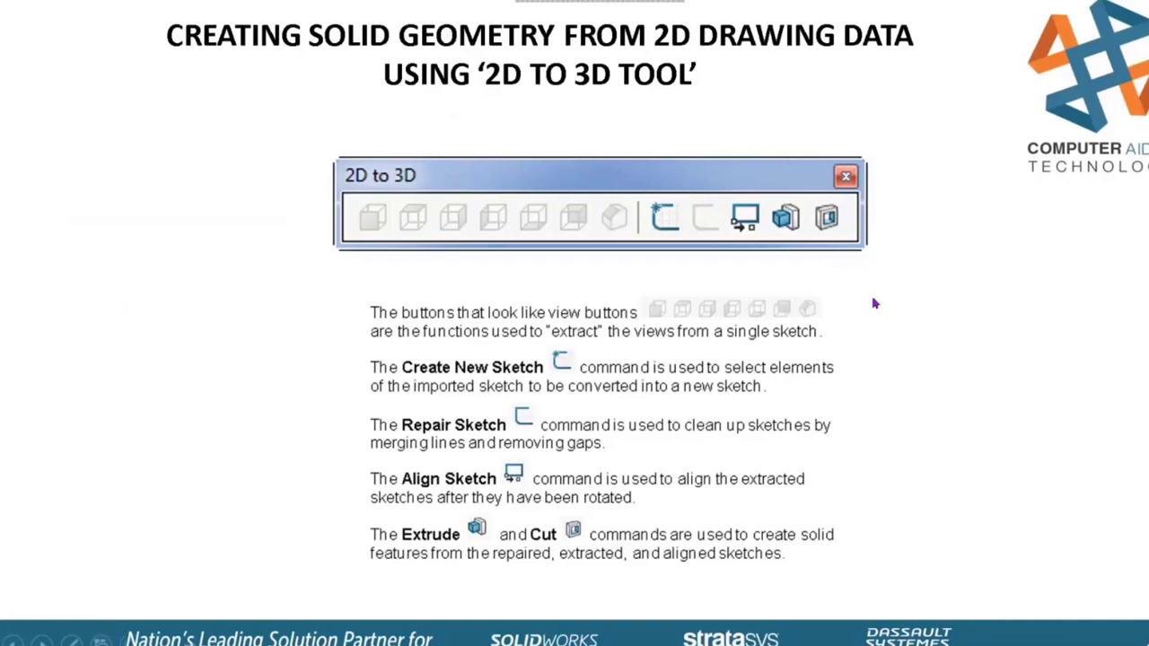
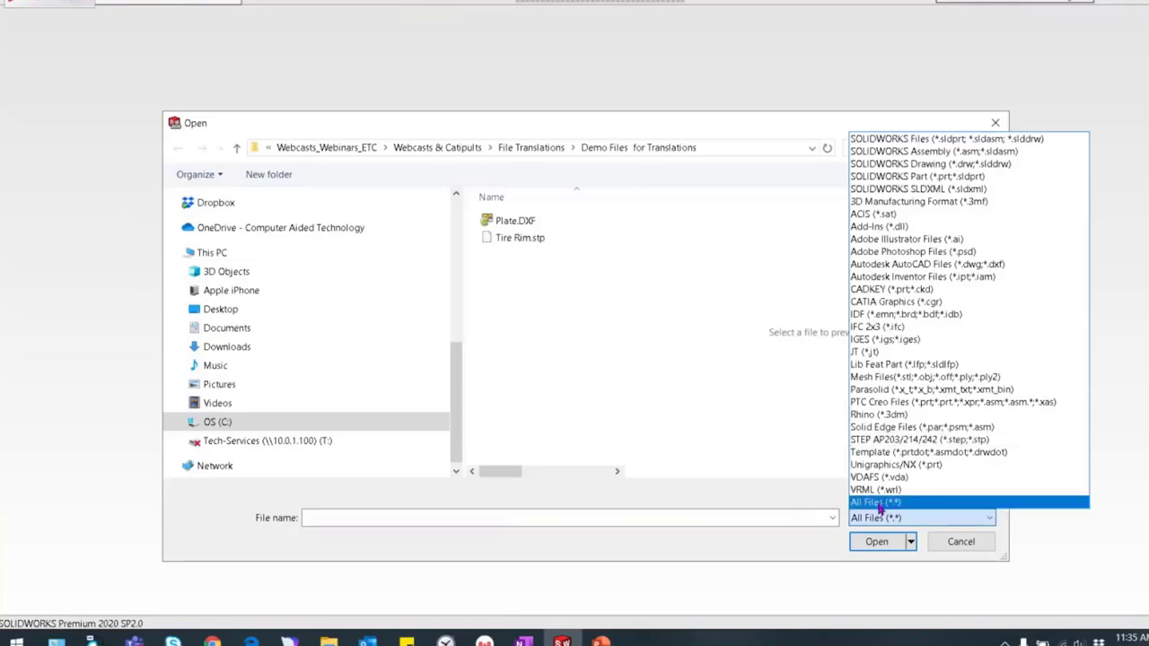
Step: Filter for STEP AP203/214/242 files, review the import options for Tire Rim.stp, and import the file
{"action": "left_click", "coordinate": [881, 441]}
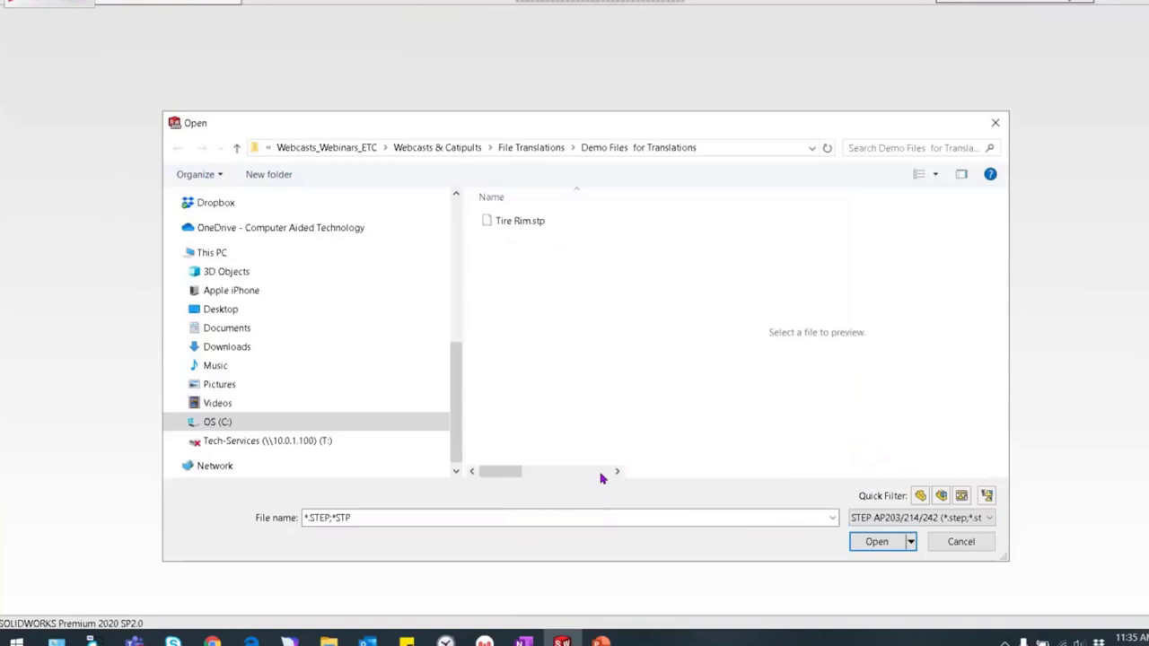
{"action": "left_click", "coordinate": [513, 221]}
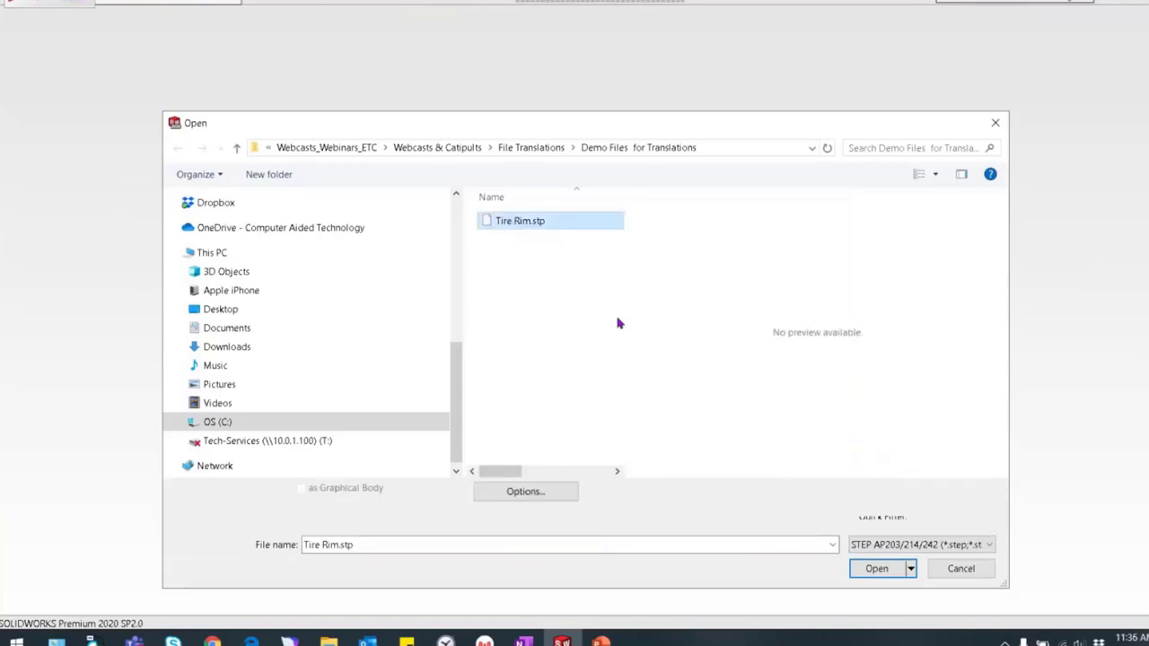
{"action": "left_click", "coordinate": [528, 493]}
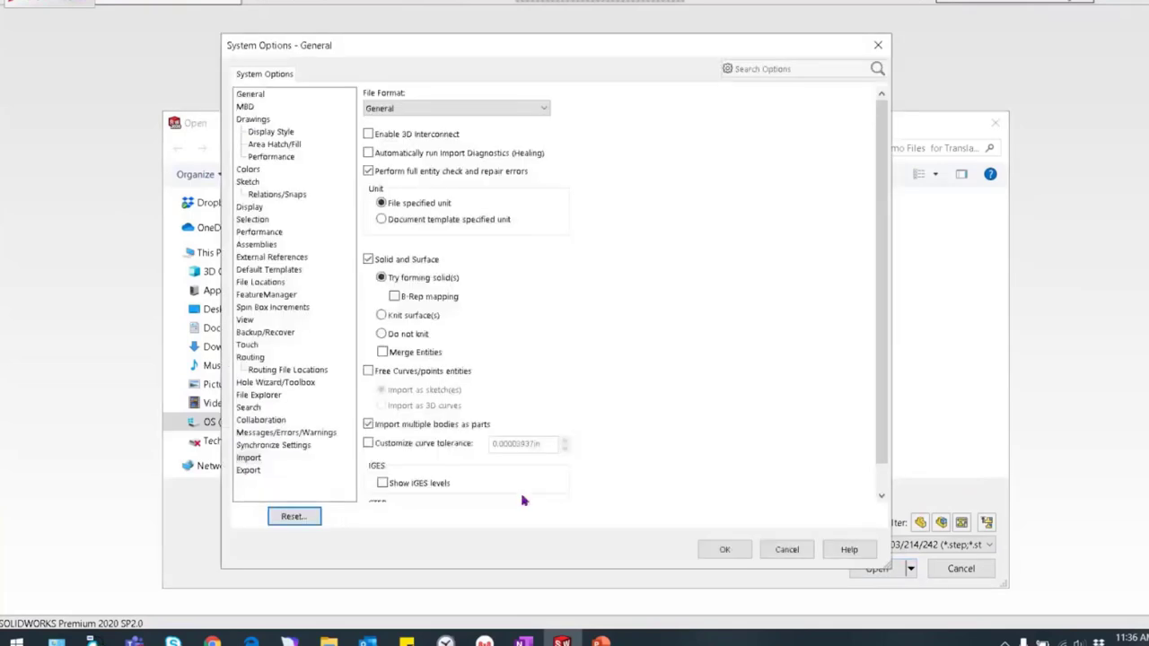
{"action": "left_click", "coordinate": [724, 550]}
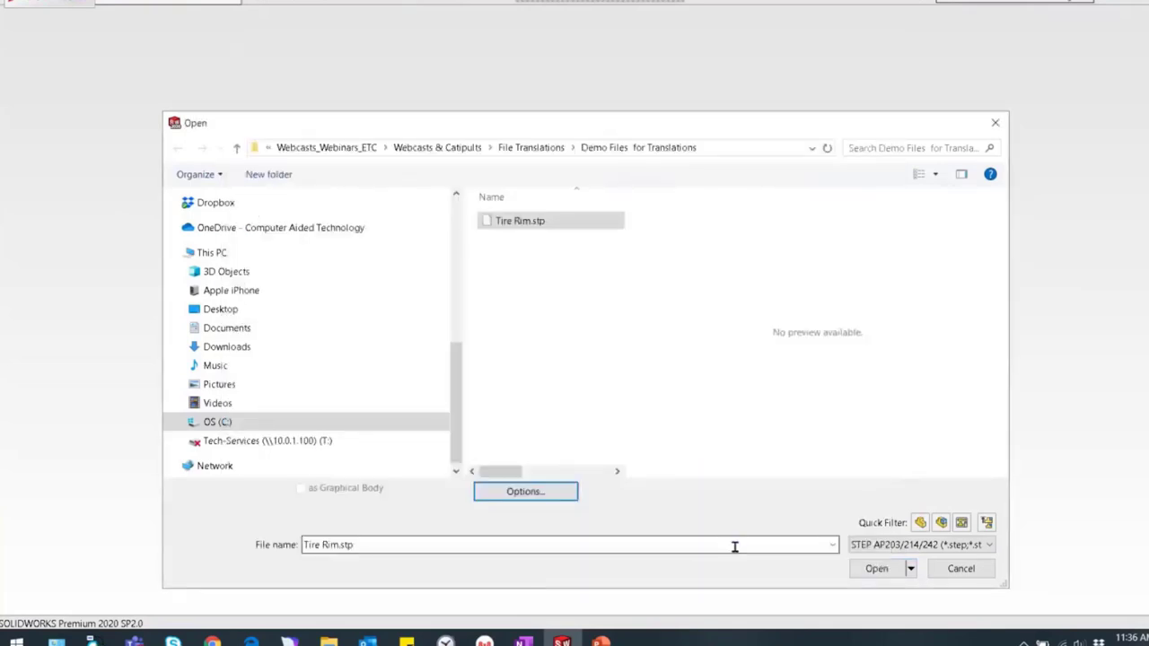
{"action": "left_click", "coordinate": [877, 569]}
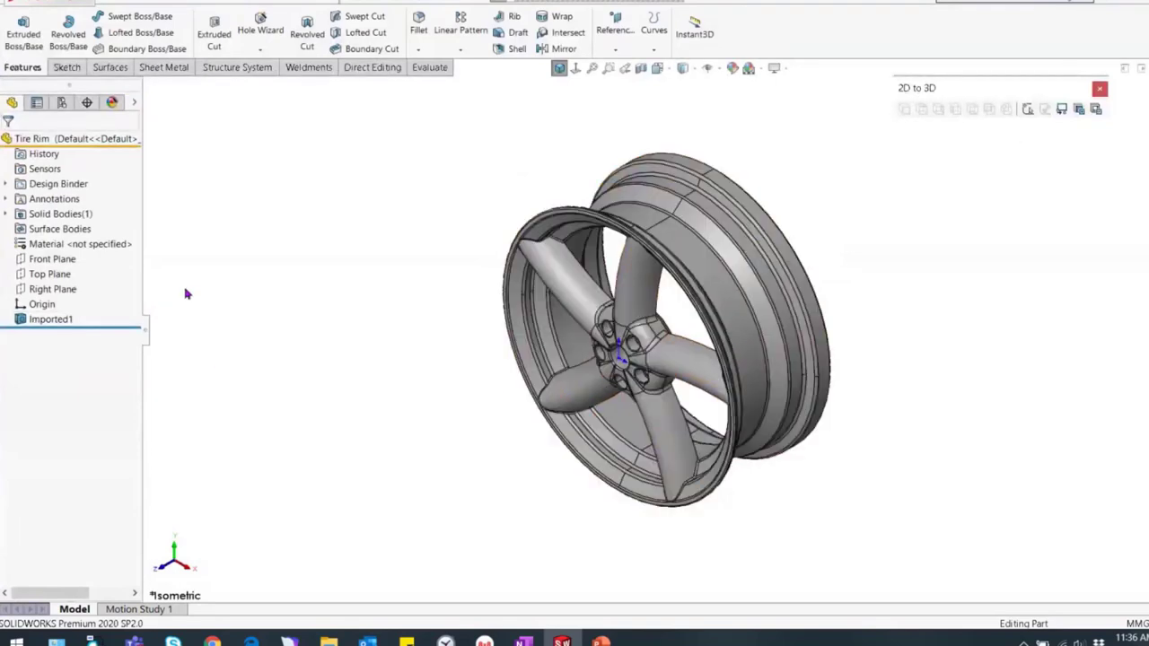
Step: Run Import Diagnostics on the imported wheel body and highlight the listed faulty face in the model
{"action": "right_click", "coordinate": [40, 320]}
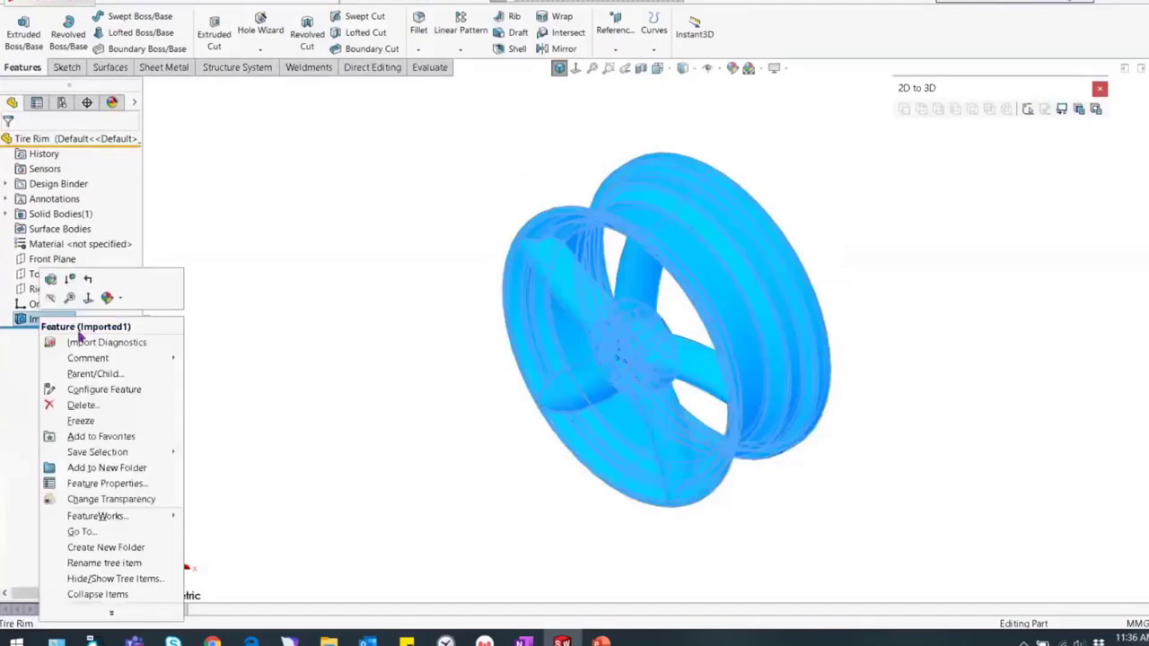
{"action": "left_click", "coordinate": [99, 343]}
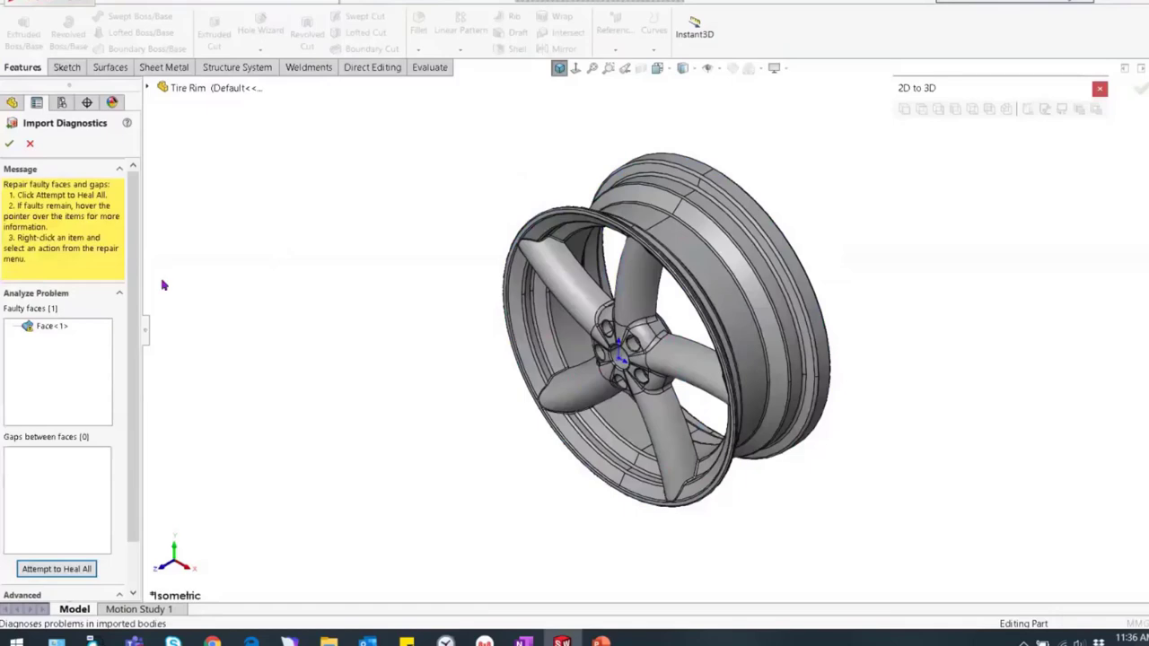
{"action": "left_click", "coordinate": [51, 327]}
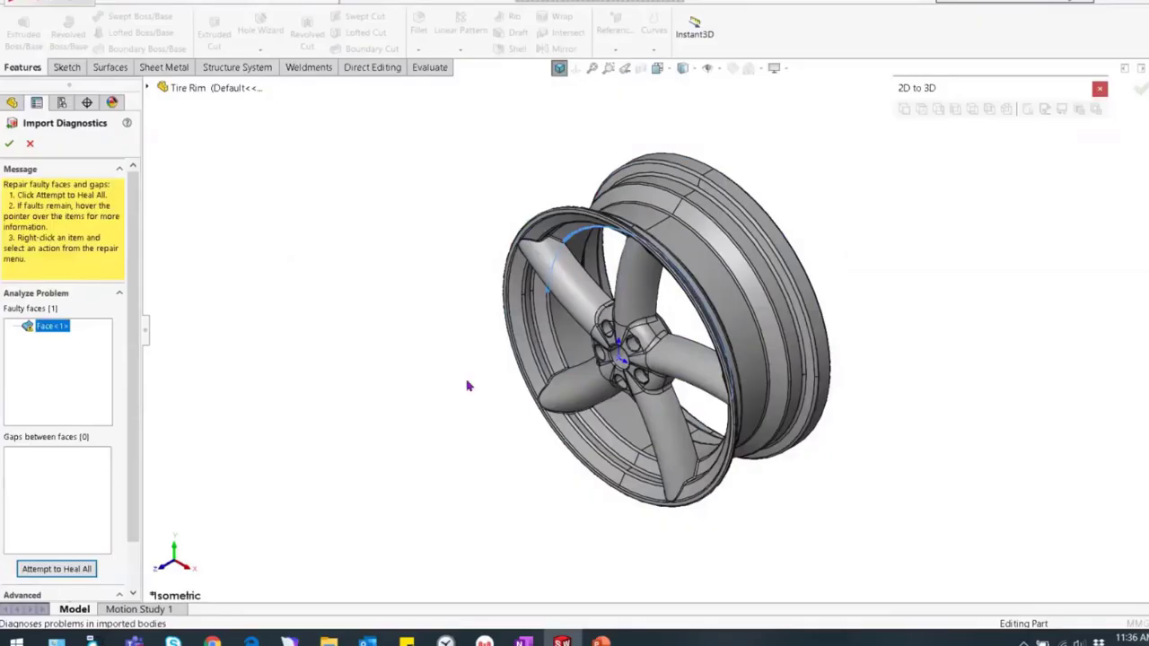
{"action": "middle_click_drag", "start_coordinate": [662, 338], "coordinate": [452, 365]}
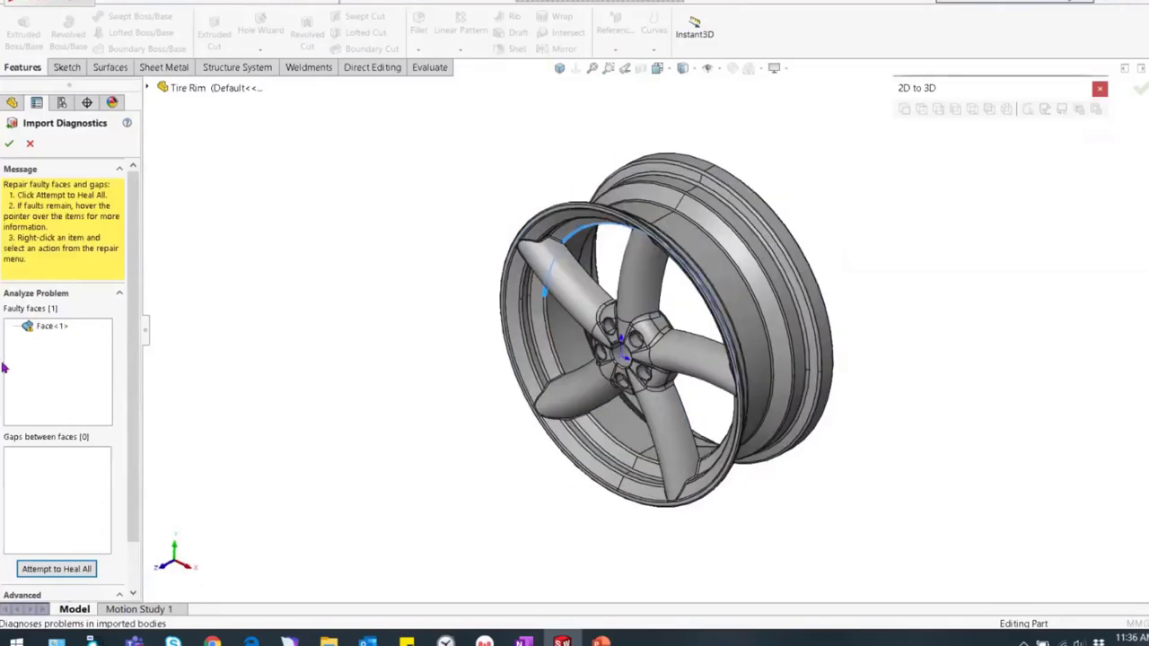
Step: Check what is wrong with the faulty face Face<1> in Import Diagnostics
{"action": "left_click", "coordinate": [40, 329]}
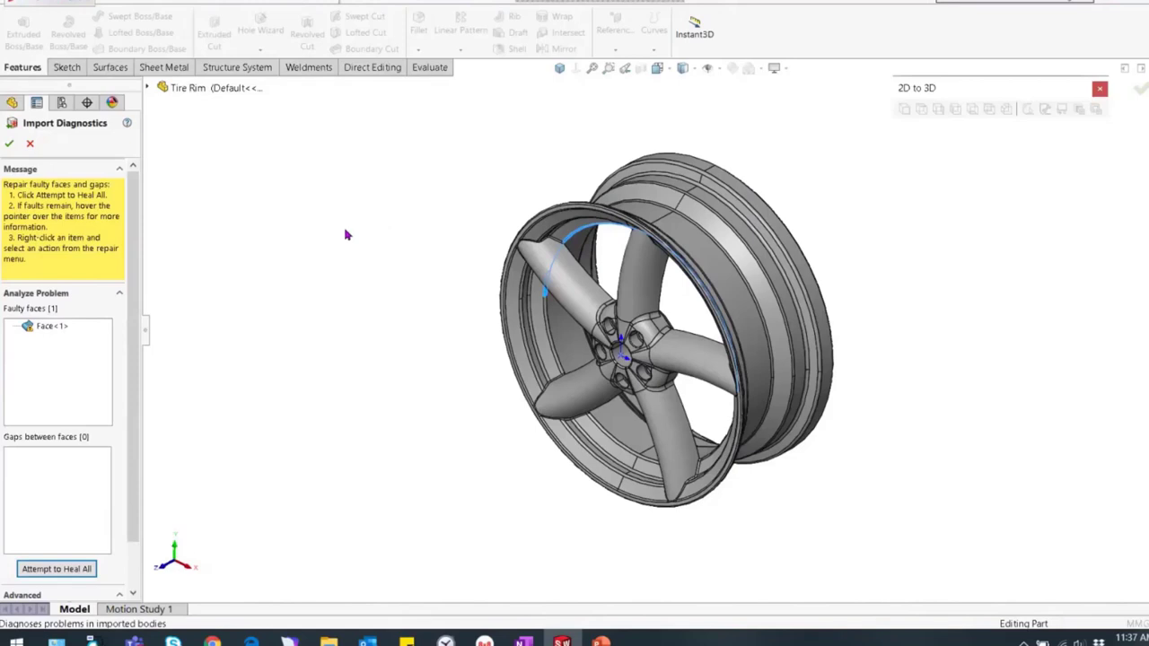
{"action": "mouse_move", "coordinate": [42, 331]}
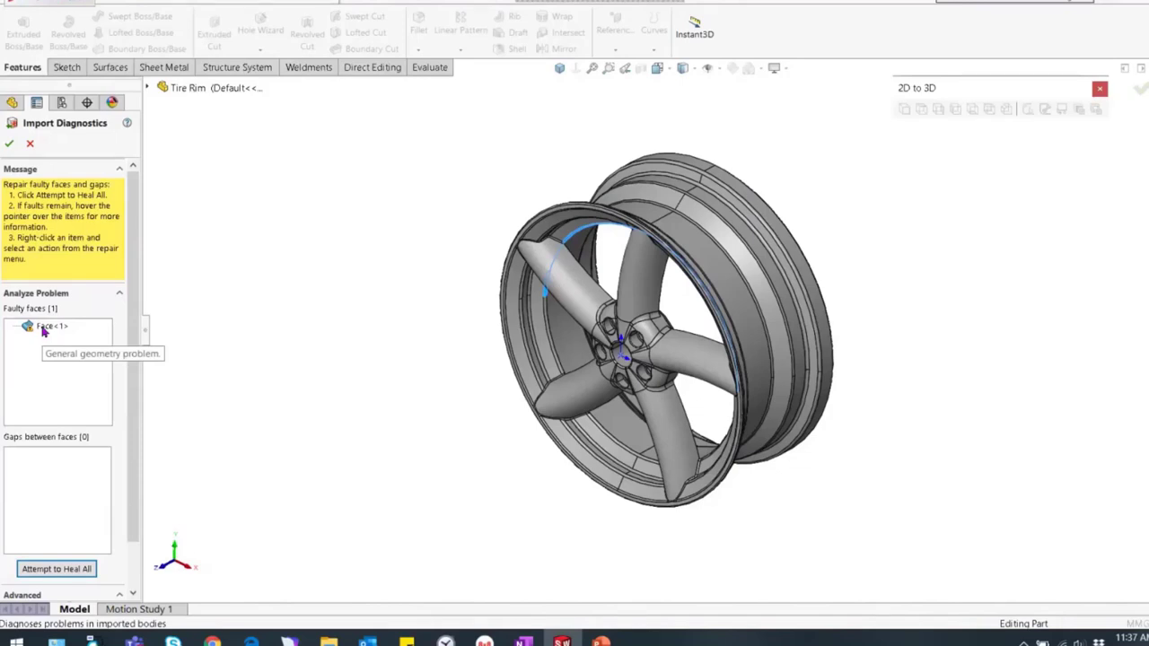
{"action": "left_click", "coordinate": [42, 332]}
{"action": "right_click", "coordinate": [42, 331]}
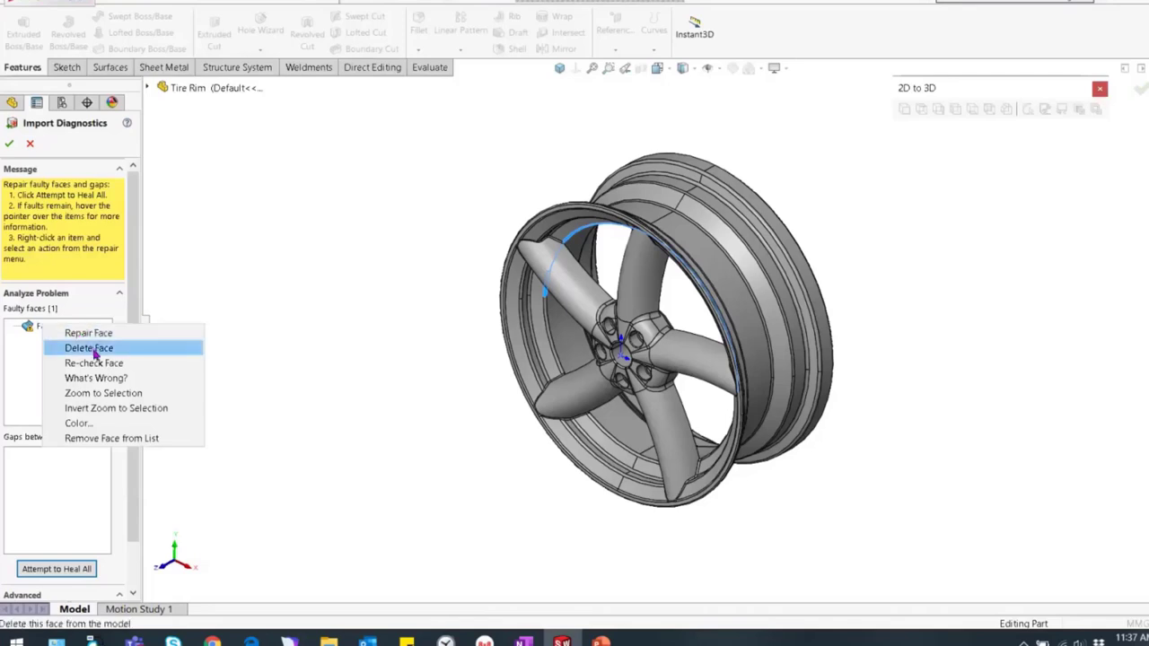
{"action": "left_click", "coordinate": [101, 381]}
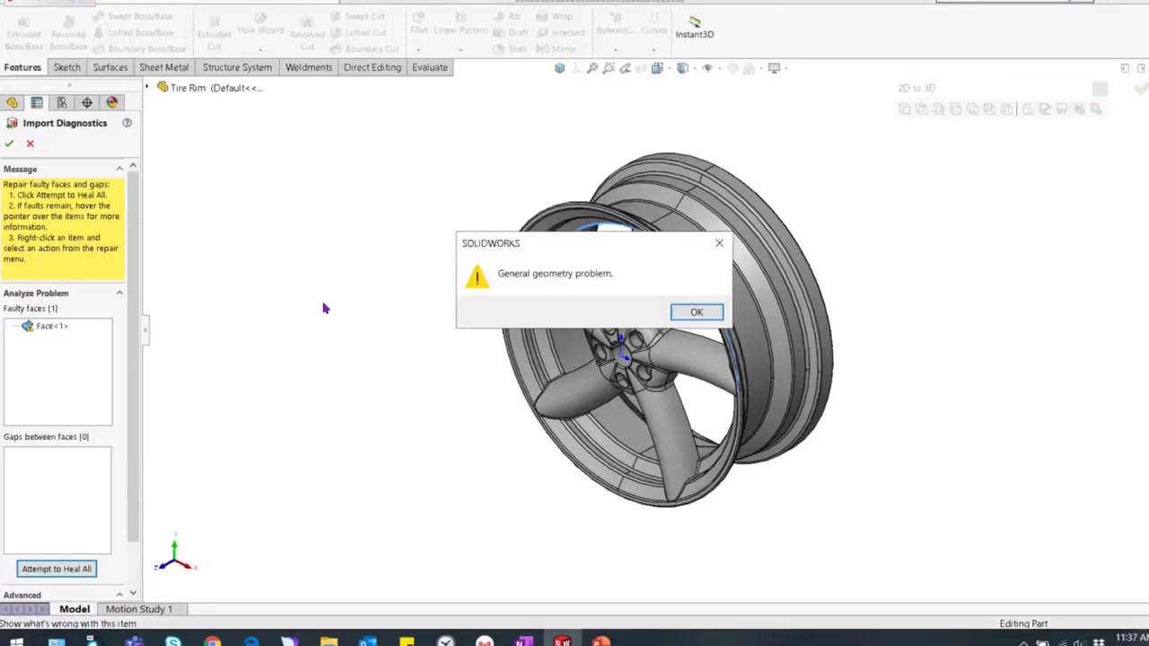
{"action": "left_click", "coordinate": [719, 243]}
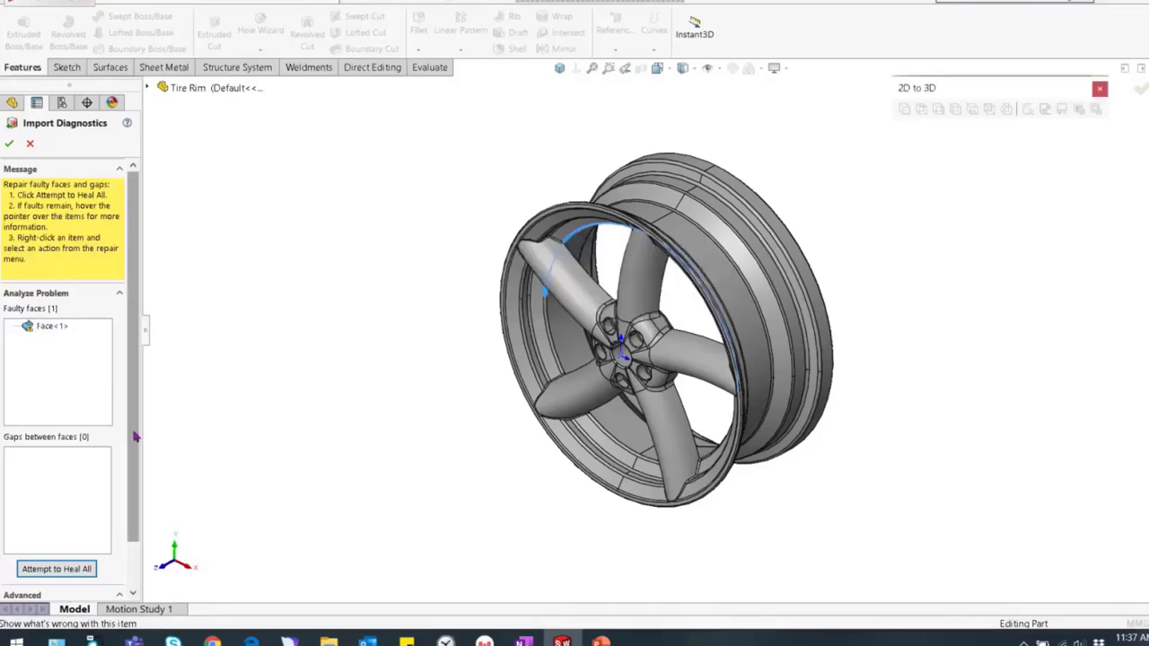
Step: Attempt to heal all faulty faces and accept the import diagnostics
{"action": "scroll", "coordinate": [121, 502], "scroll_direction": "down", "scroll_amount": 3}
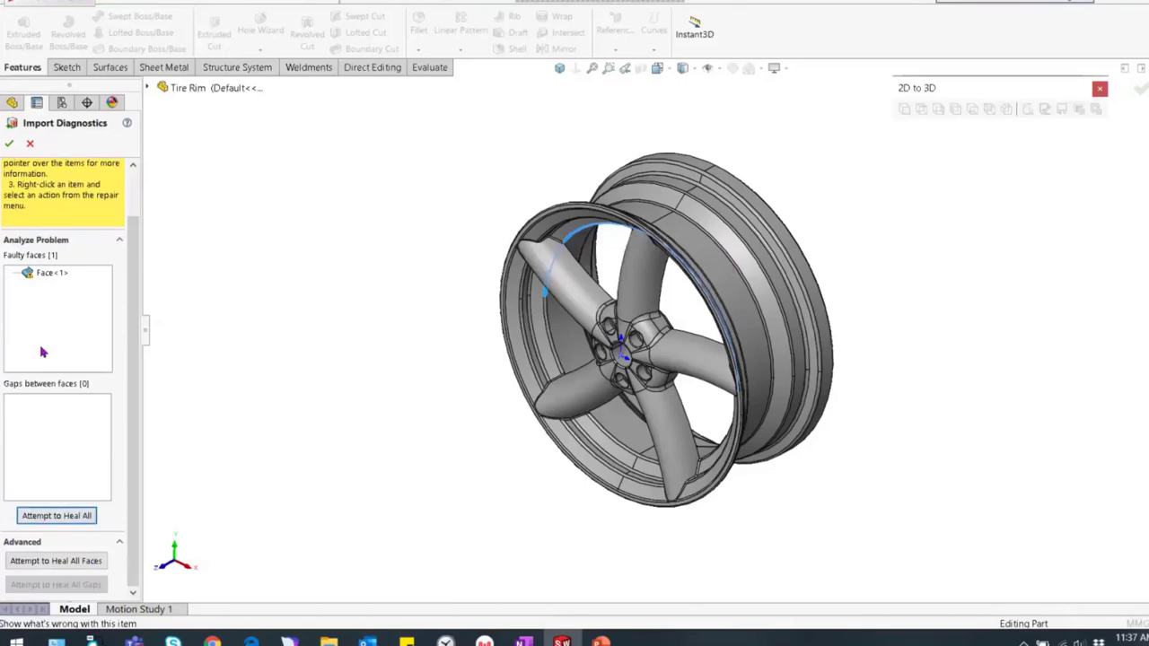
{"action": "left_click", "coordinate": [59, 561]}
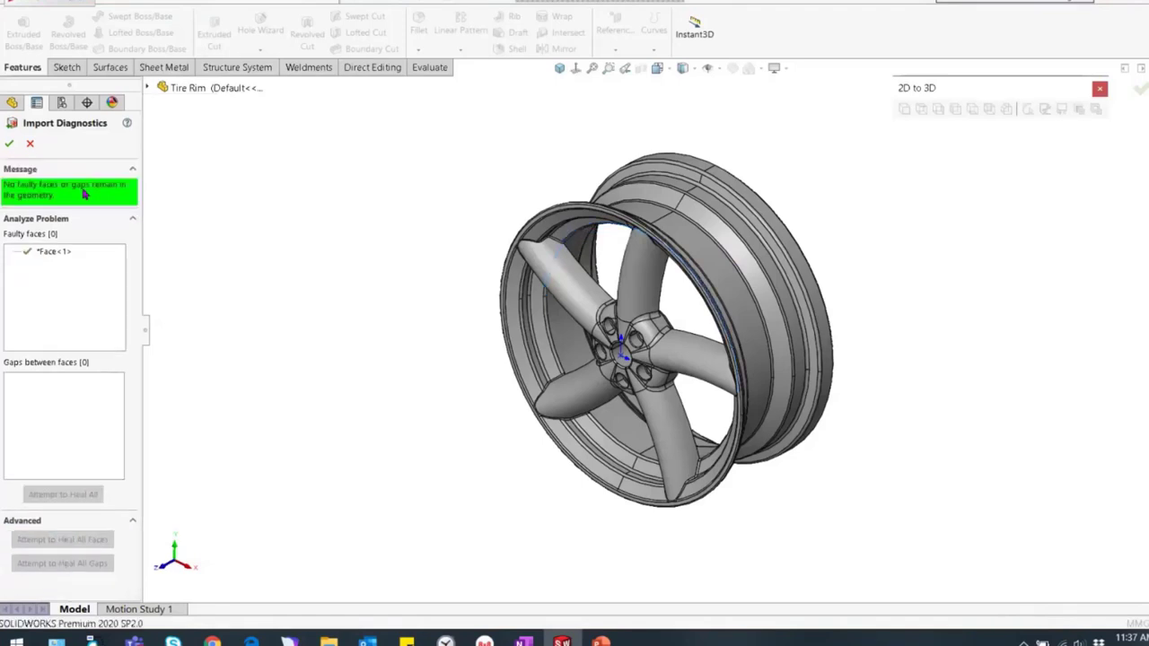
{"action": "left_click", "coordinate": [8, 146]}
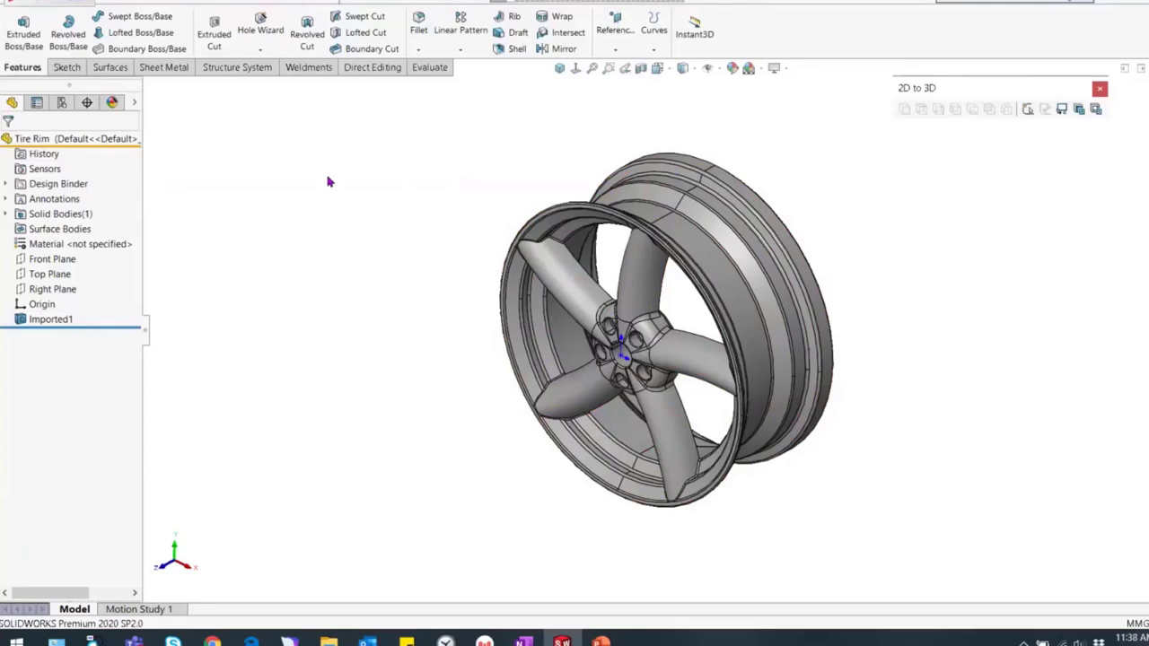
Step: Close the rim part without saving and reimport Tire Rim.stp with Perform full entity check and repair errors turned off
{"action": "key", "text": "ctrl+w"}
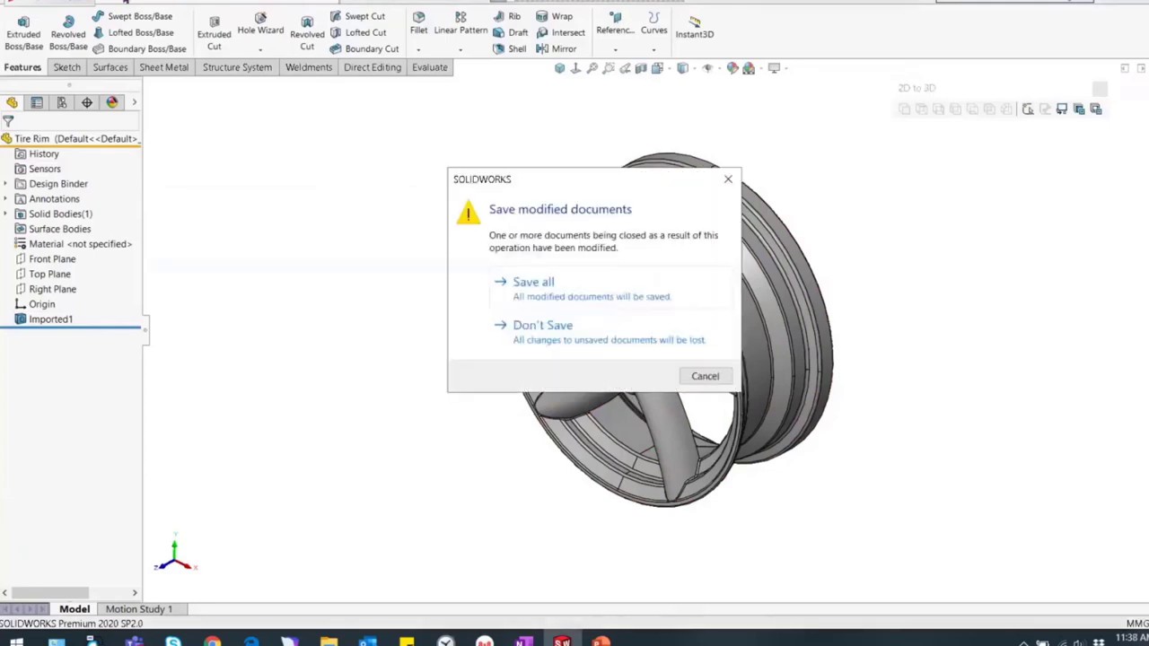
{"action": "key", "text": "Escape"}
{"action": "key", "text": "alt+f"}
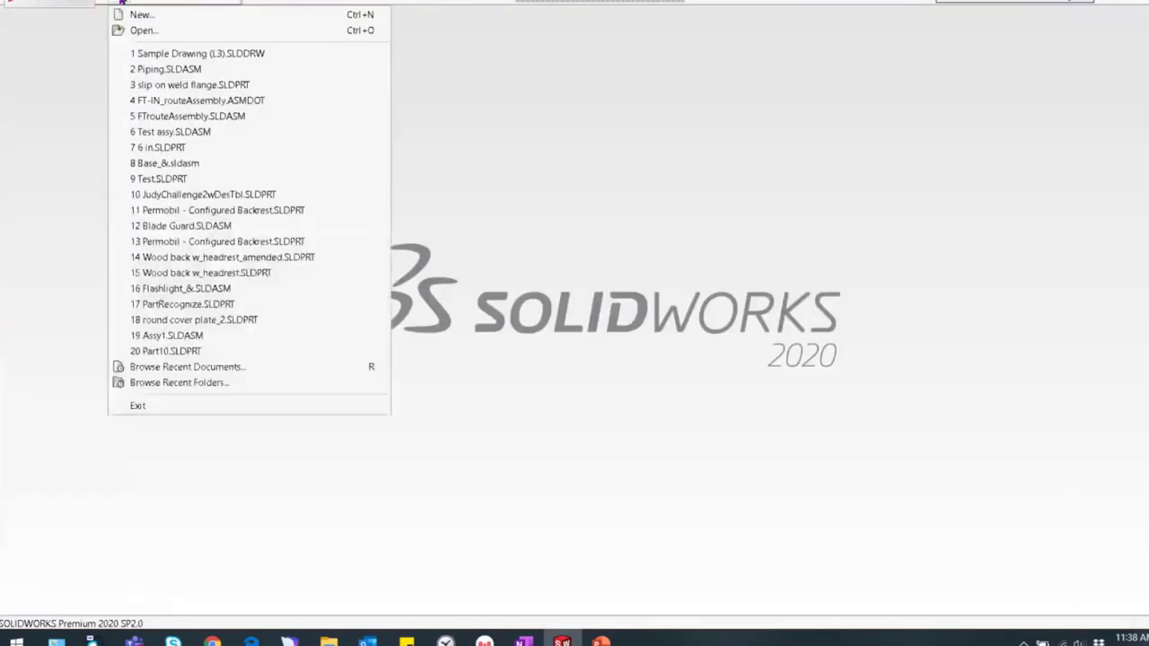
{"action": "key", "text": "Down"}
{"action": "key", "text": "Return"}
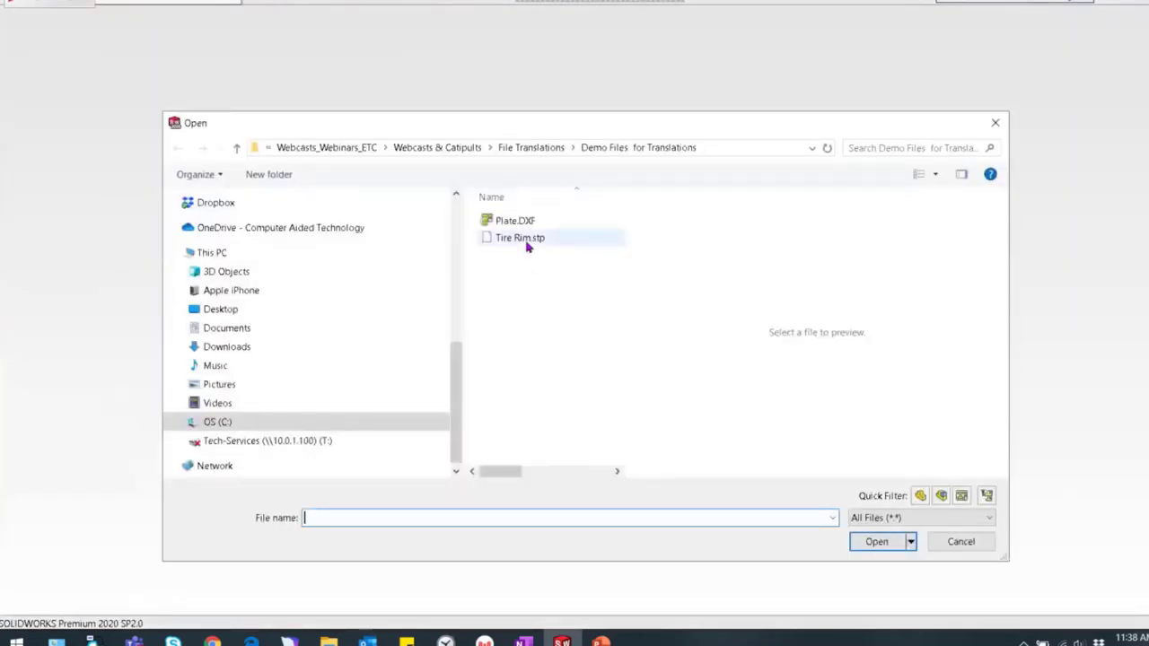
{"action": "left_click", "coordinate": [528, 241]}
{"action": "left_click", "coordinate": [526, 492]}
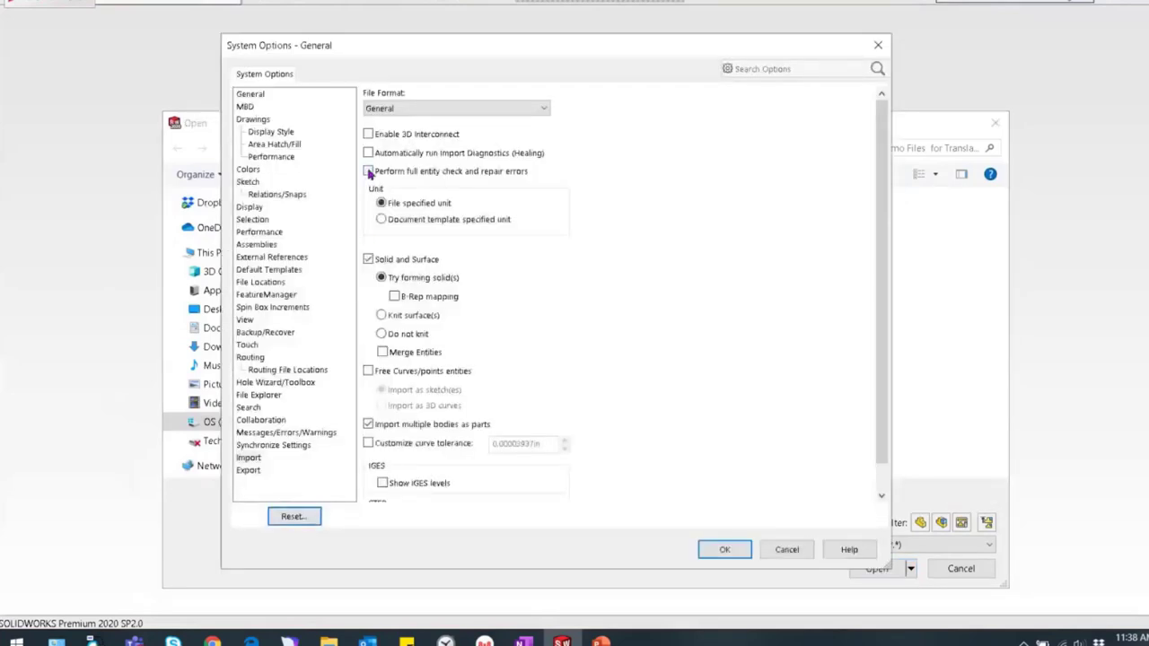
{"action": "key", "text": "Return"}
{"action": "left_click", "coordinate": [865, 570]}
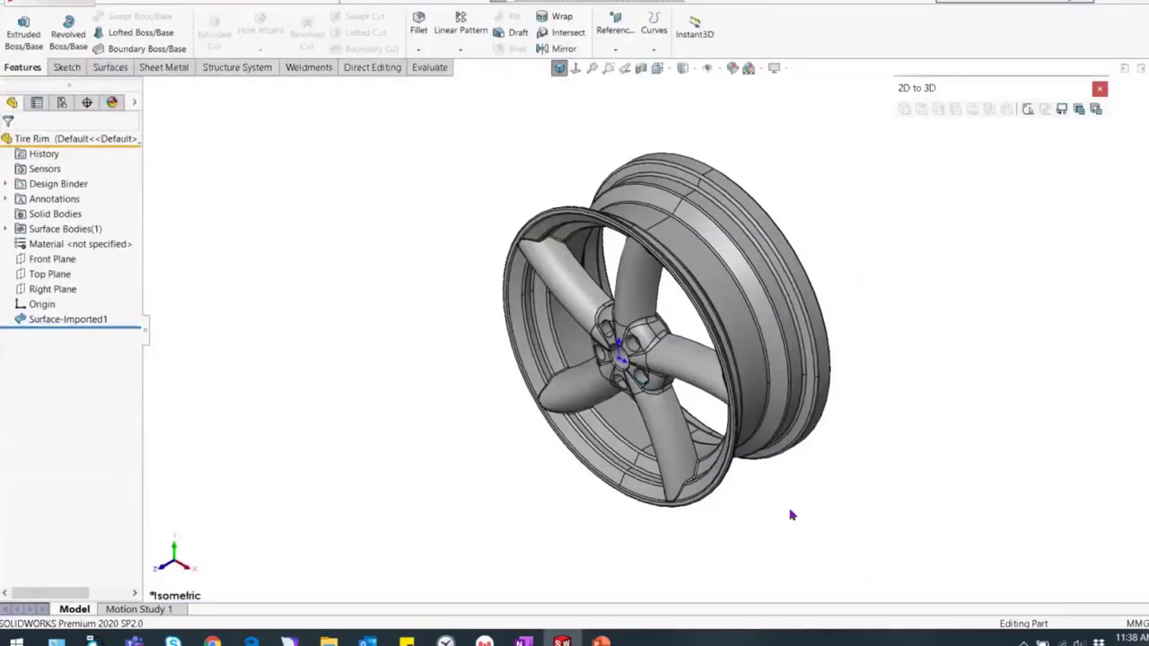
Step: Inspect the imported surface body of the rim and run Import Diagnostics on it
{"action": "left_click", "coordinate": [79, 324]}
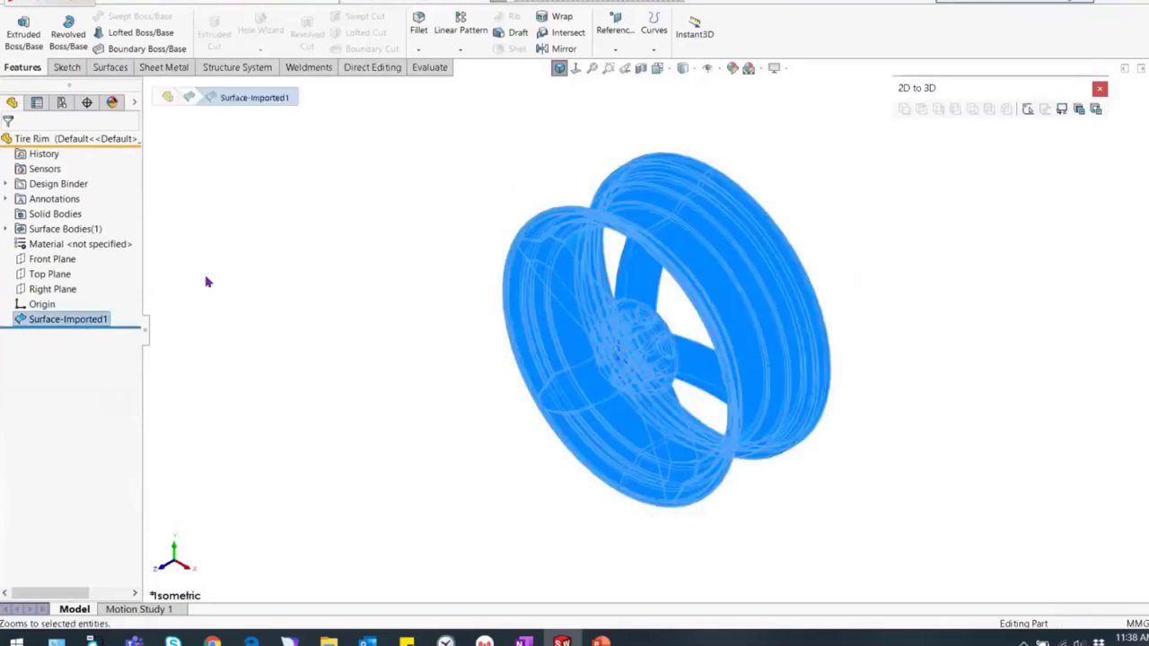
{"action": "left_click", "coordinate": [205, 282]}
{"action": "mouse_move", "coordinate": [205, 282]}
{"action": "middle_mouse_down"}
{"action": "mouse_move", "coordinate": [844, 270]}
{"action": "mouse_move", "coordinate": [895, 257]}
{"action": "mouse_move", "coordinate": [825, 331]}
{"action": "middle_mouse_up"}
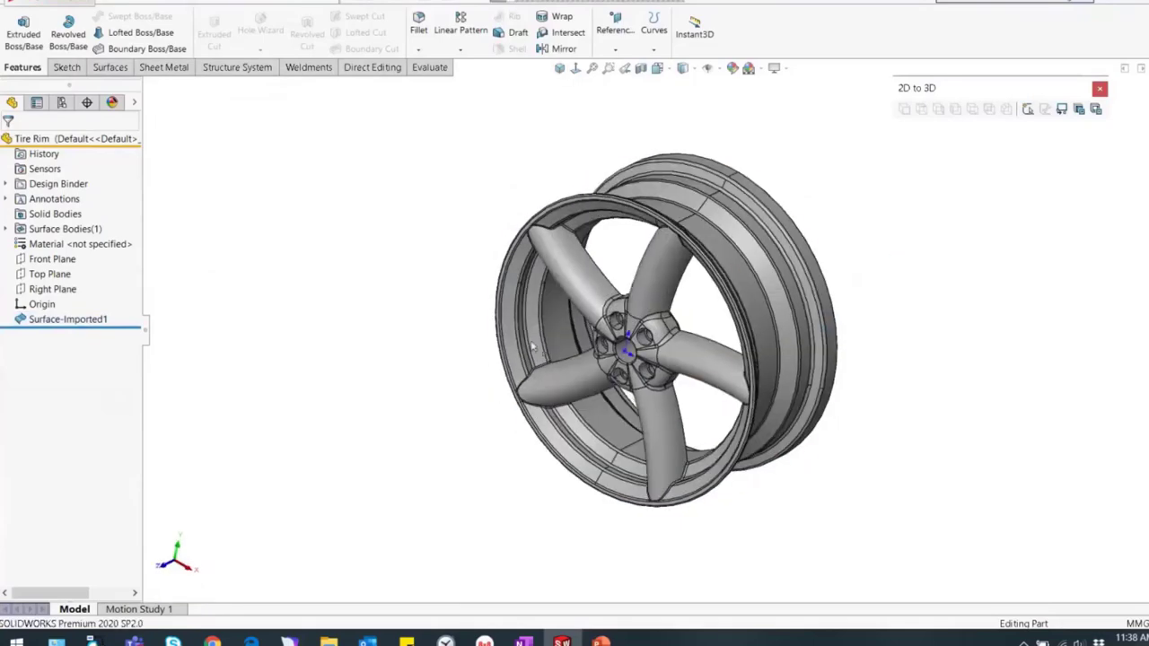
{"action": "right_click", "coordinate": [87, 325]}
{"action": "left_click", "coordinate": [148, 344]}
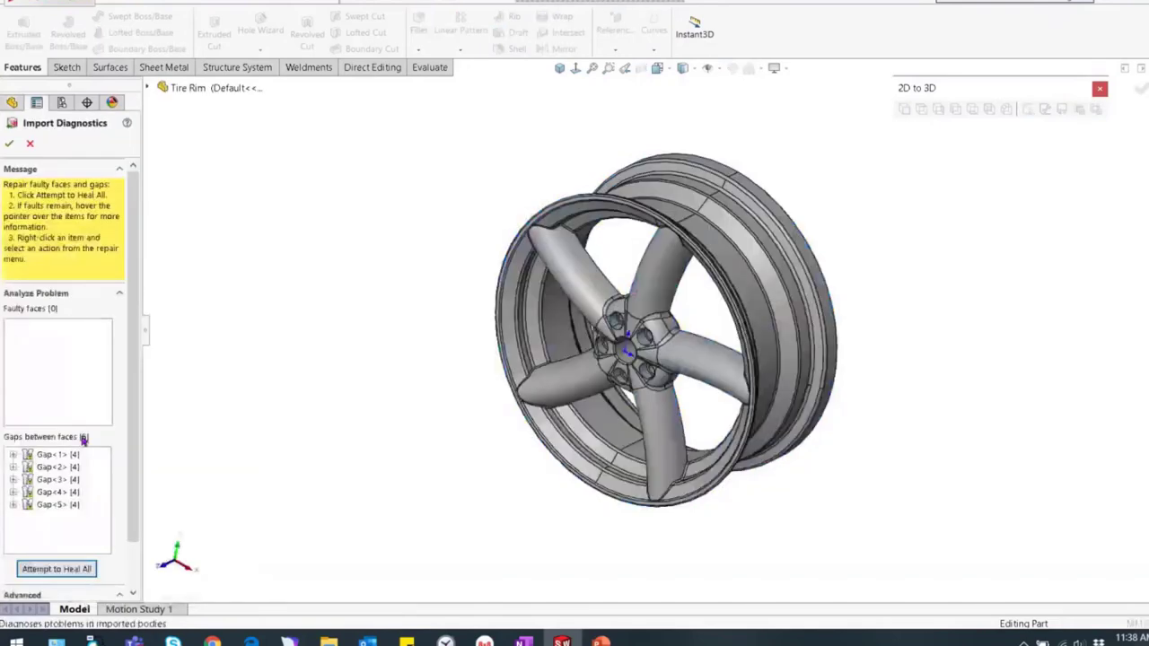
Step: Highlight Gap<1>, heal all gaps between the rim's faces, and expand the list of solid bodies
{"action": "left_click", "coordinate": [59, 456]}
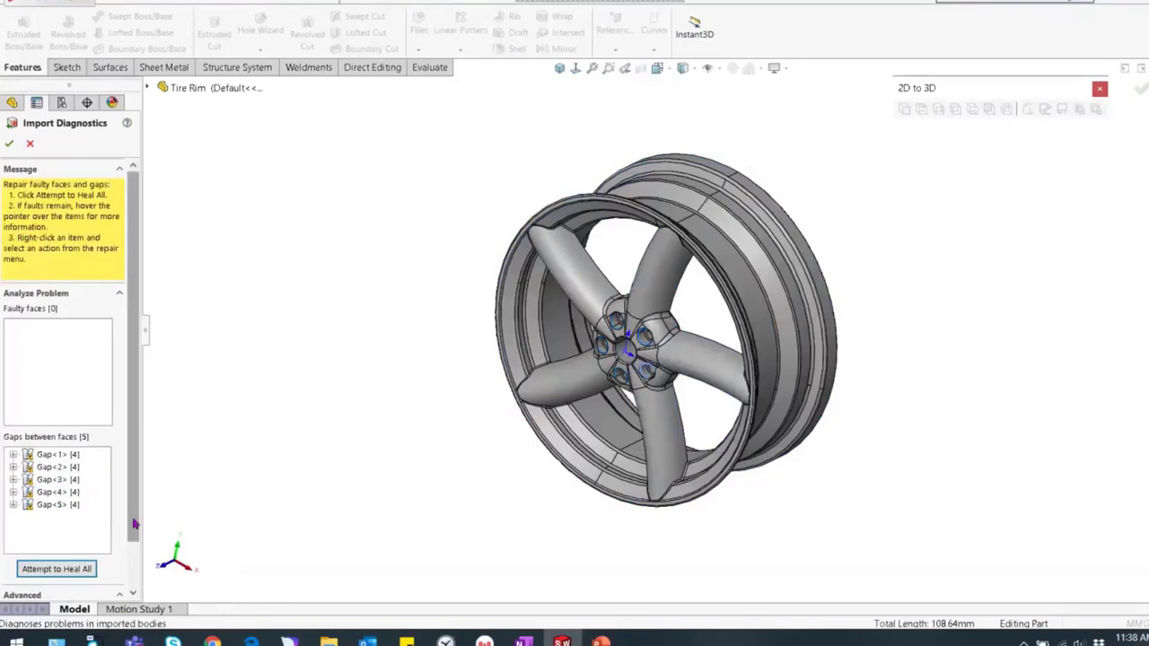
{"action": "scroll", "coordinate": [134, 524], "scroll_direction": "down", "scroll_amount": 2}
{"action": "left_click", "coordinate": [90, 585]}
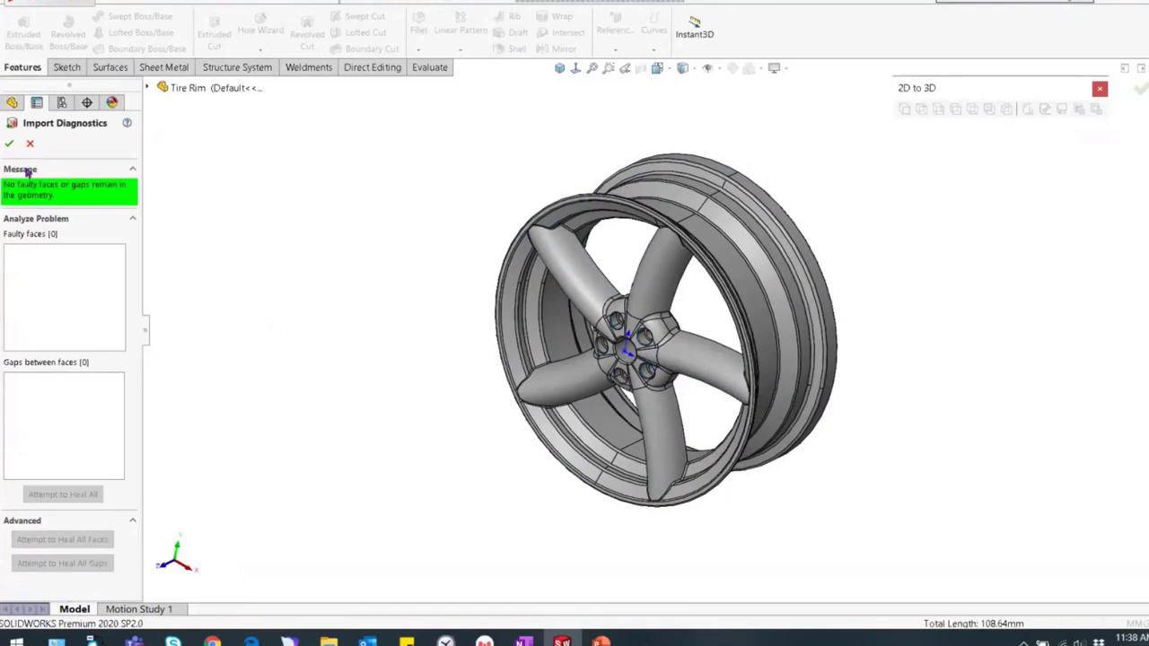
{"action": "left_click", "coordinate": [9, 144]}
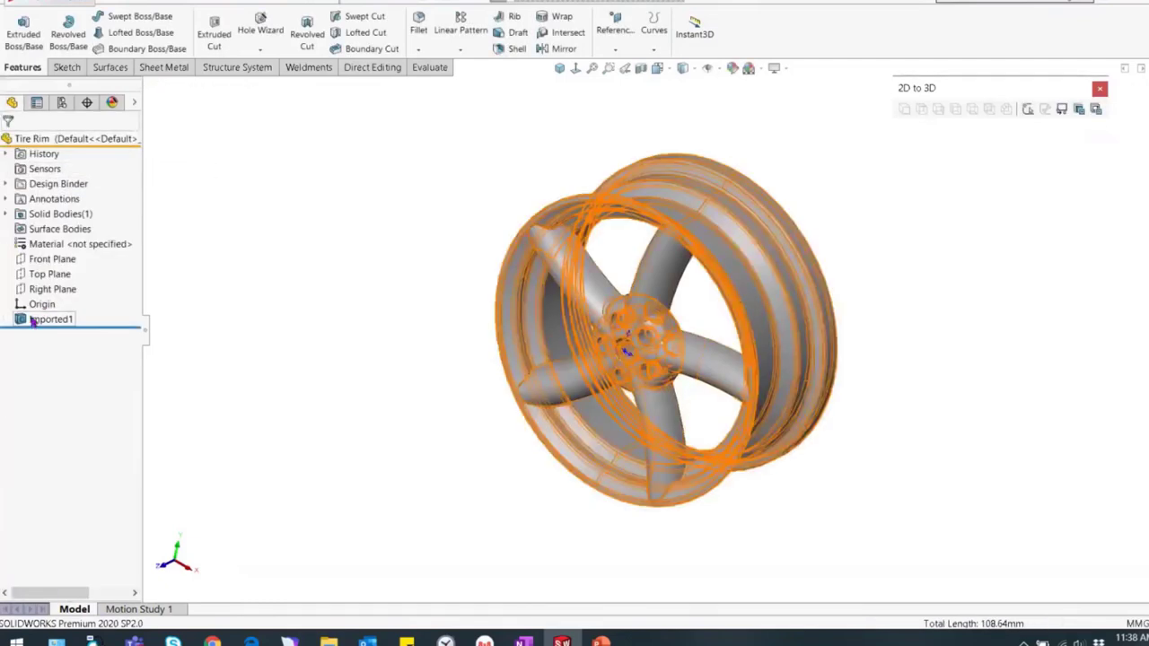
{"action": "left_click", "coordinate": [7, 214]}
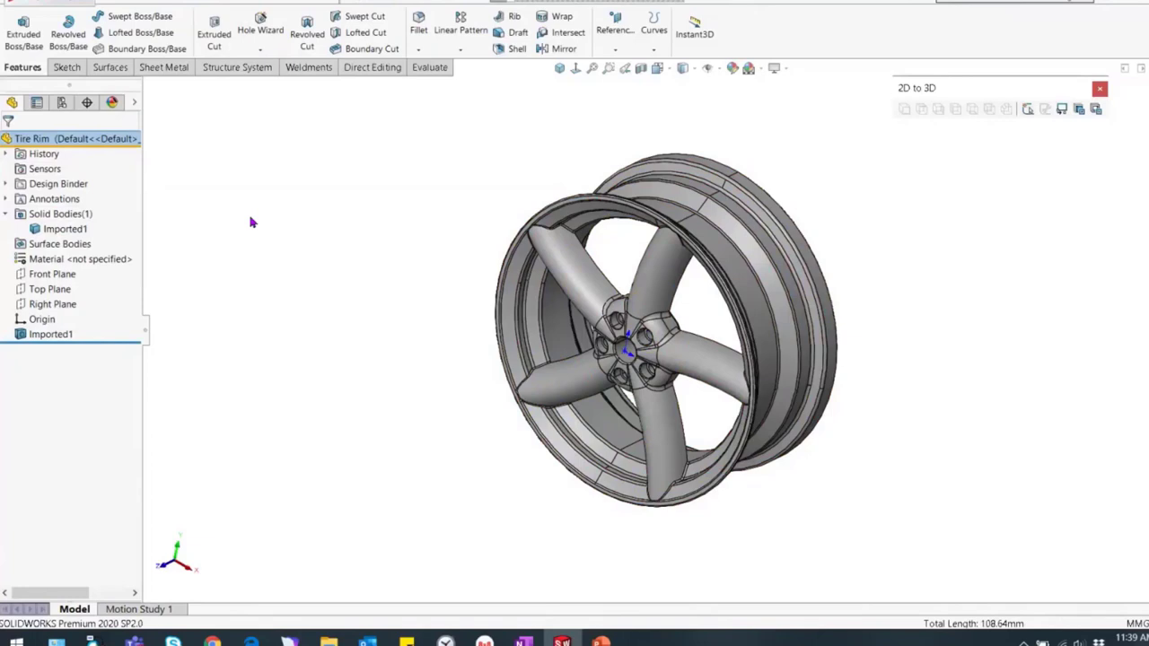
Step: Close the repaired Tire Rim part without saving the changes
{"action": "left_click", "coordinate": [126, 4]}
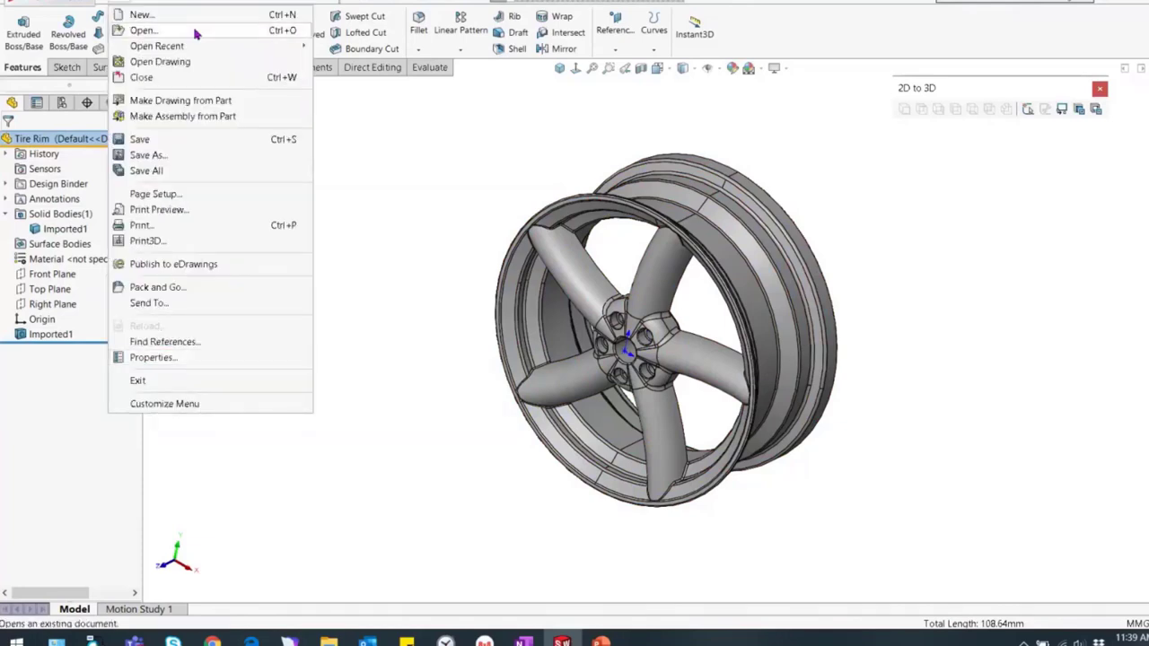
{"action": "left_click", "coordinate": [162, 79]}
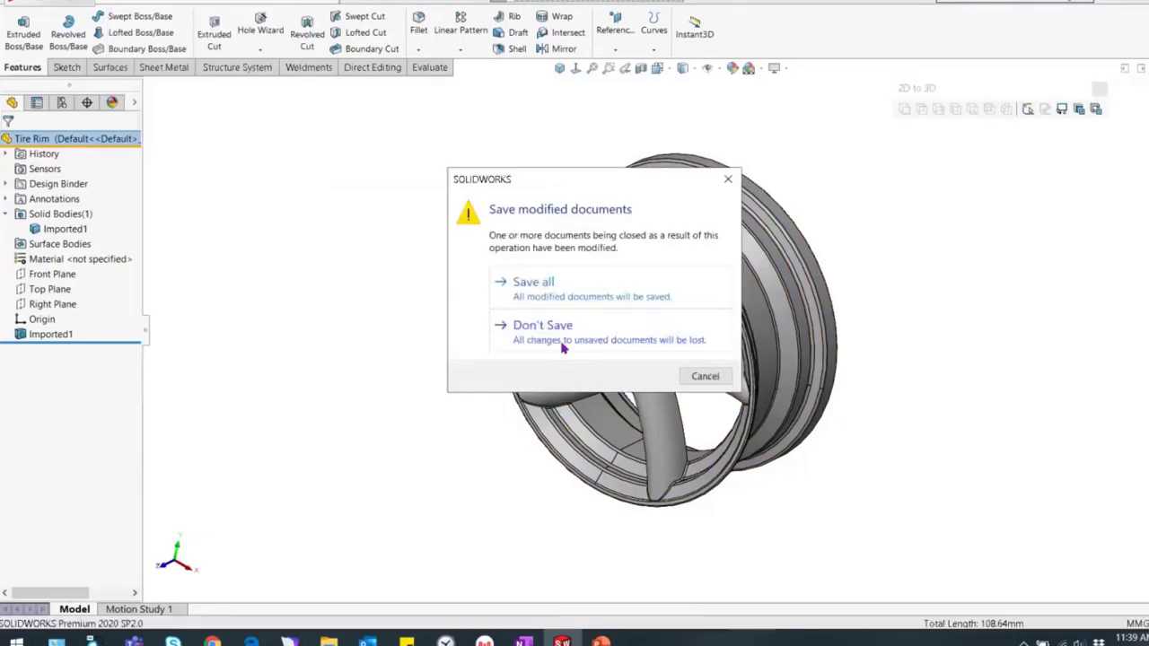
{"action": "left_click", "coordinate": [563, 337]}
Step: Delete the Tire Rim.err file from the Demo Files for Translations folder while browsing for a file to open
{"action": "left_click", "coordinate": [117, 2]}
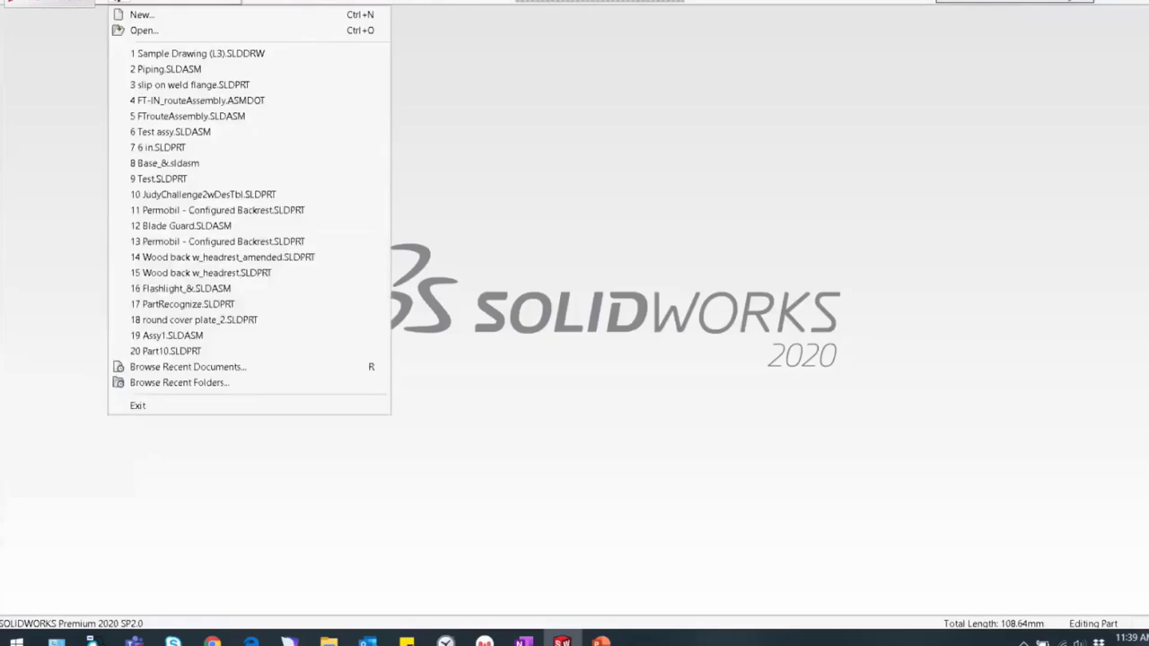
{"action": "left_click", "coordinate": [142, 31]}
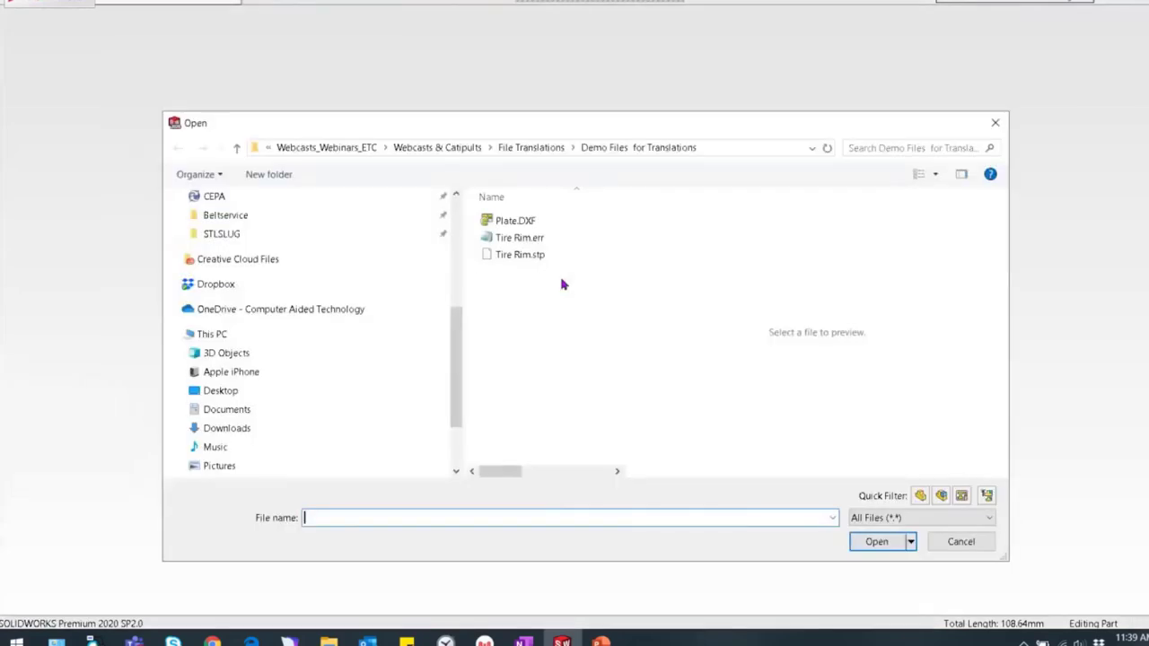
{"action": "left_click", "coordinate": [515, 239]}
{"action": "right_click", "coordinate": [516, 239]}
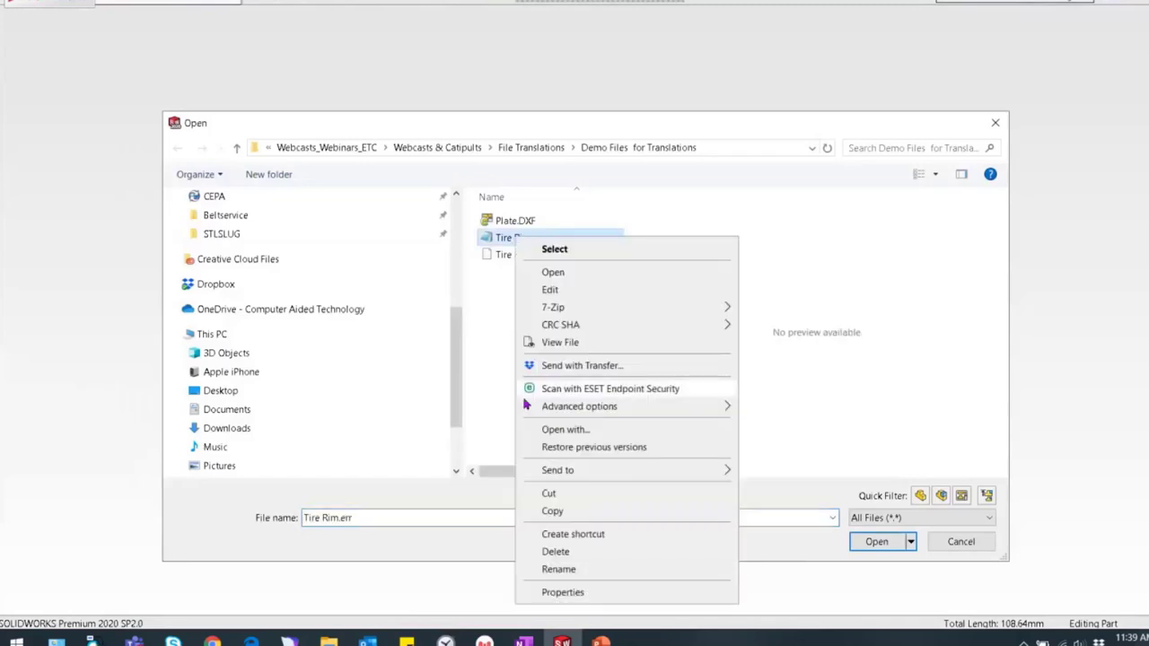
{"action": "left_click", "coordinate": [555, 551]}
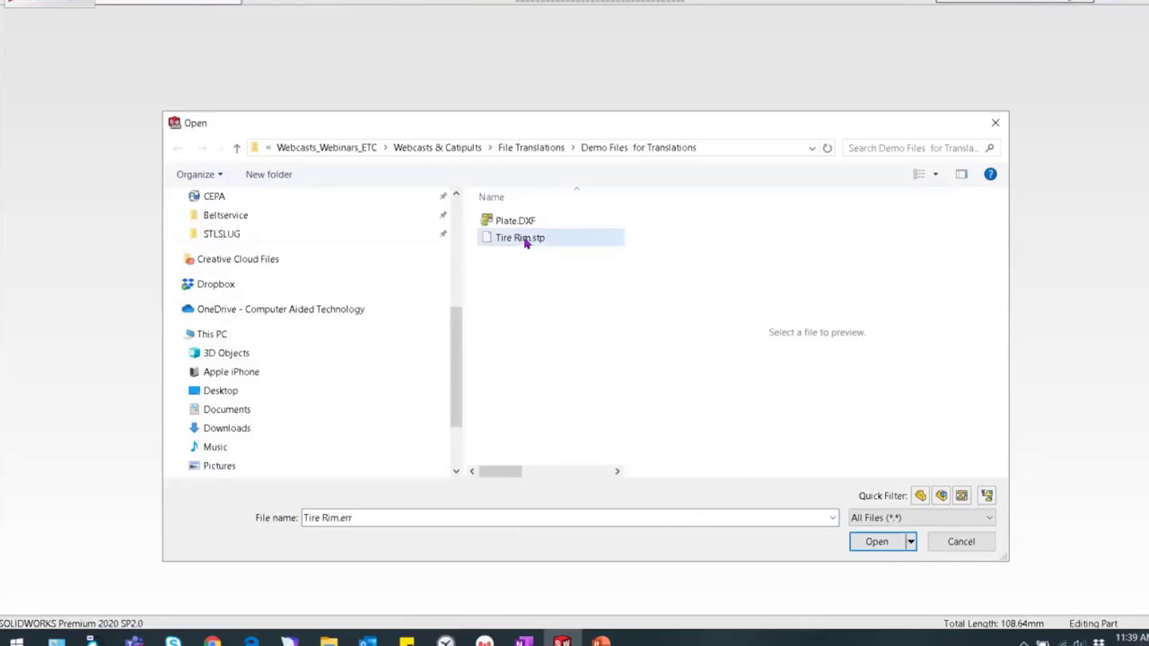
Step: Import Tire Rim.stp as solids with B-Rep mapping enabled and the full entity check left off
{"action": "left_click", "coordinate": [526, 240]}
{"action": "left_click", "coordinate": [520, 490]}
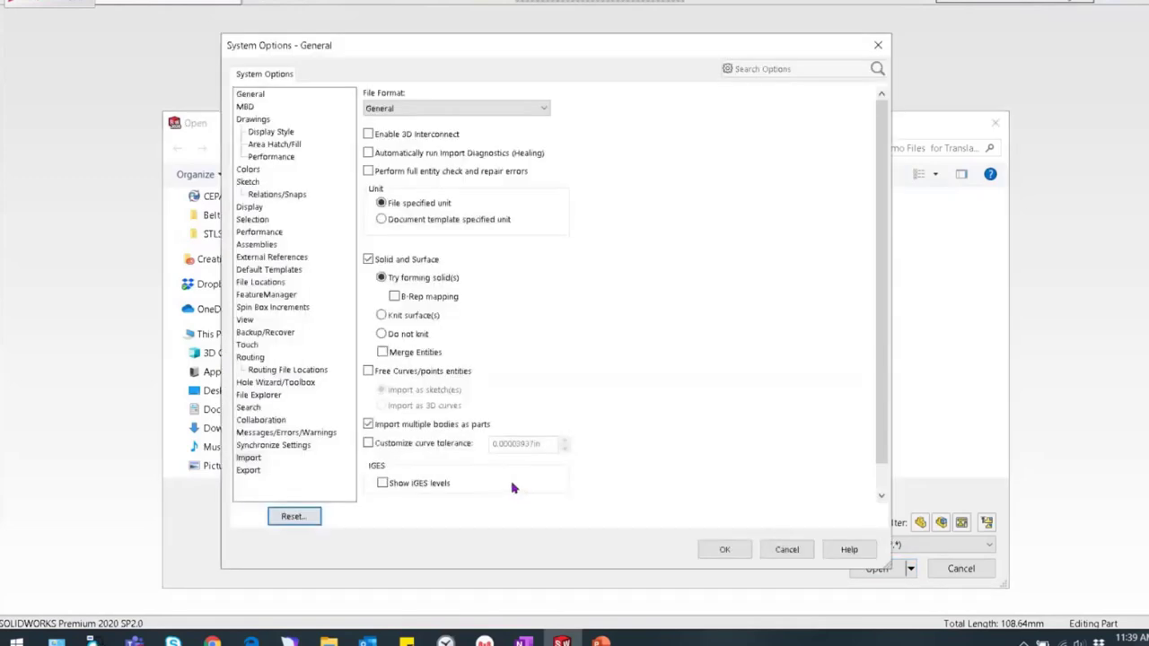
{"action": "left_click", "coordinate": [395, 298]}
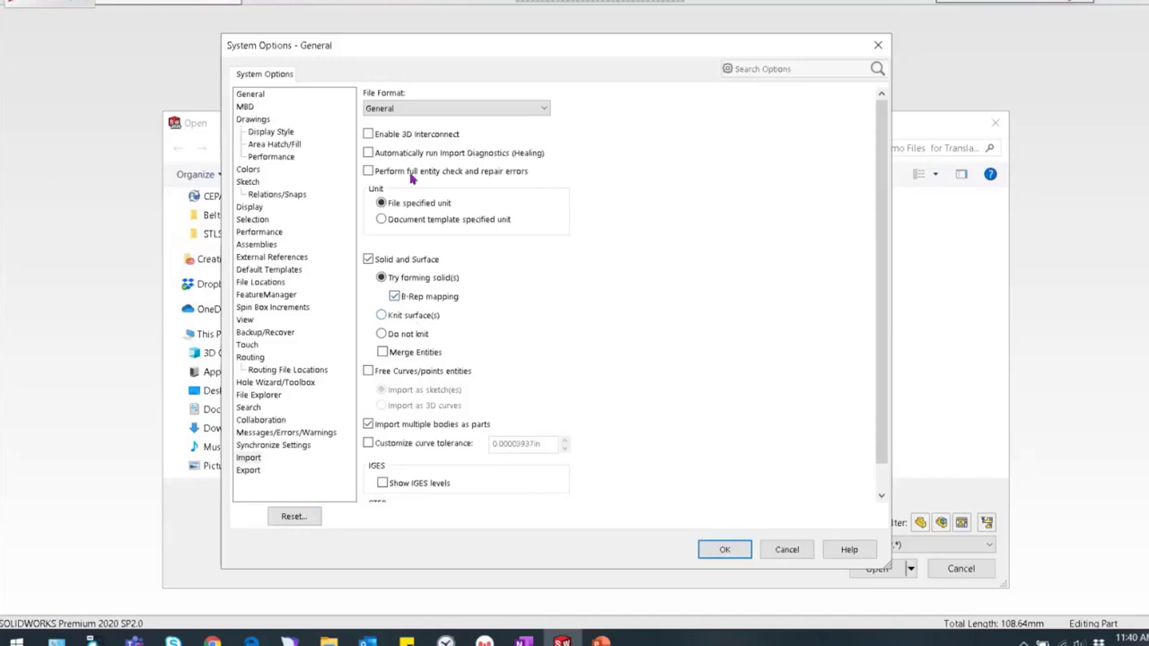
{"action": "left_click", "coordinate": [723, 550]}
{"action": "left_click", "coordinate": [876, 568]}
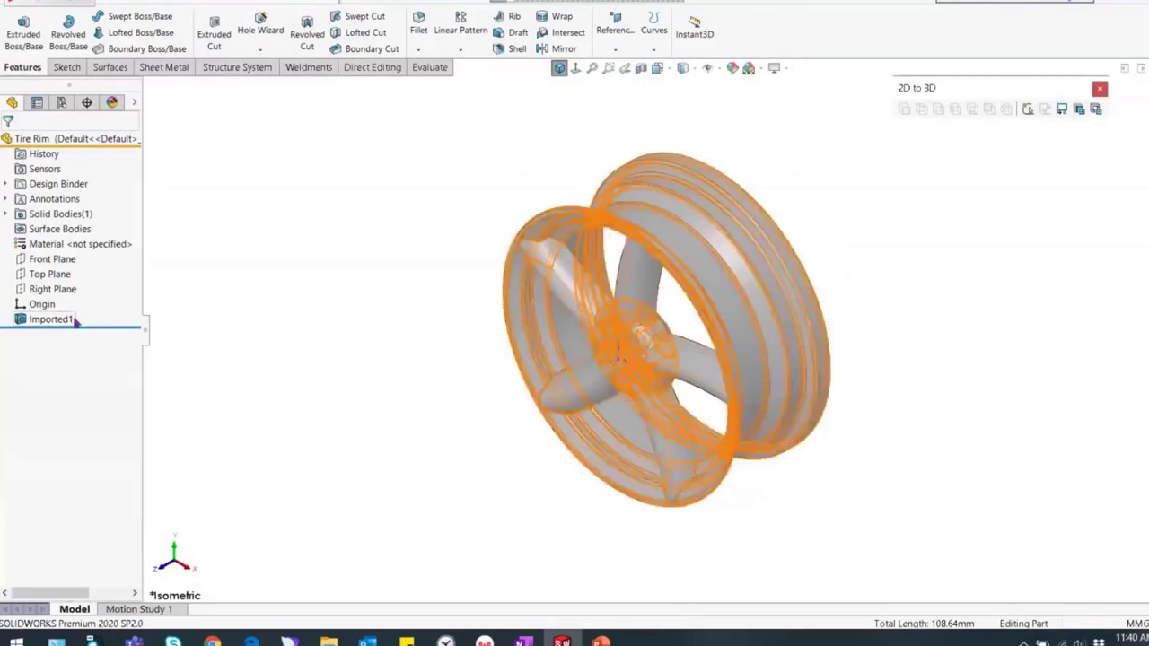
Step: Run Import Diagnostics on the imported rim and highlight faulty faces Face<2> through Face<7> one after another
{"action": "left_click", "coordinate": [430, 67]}
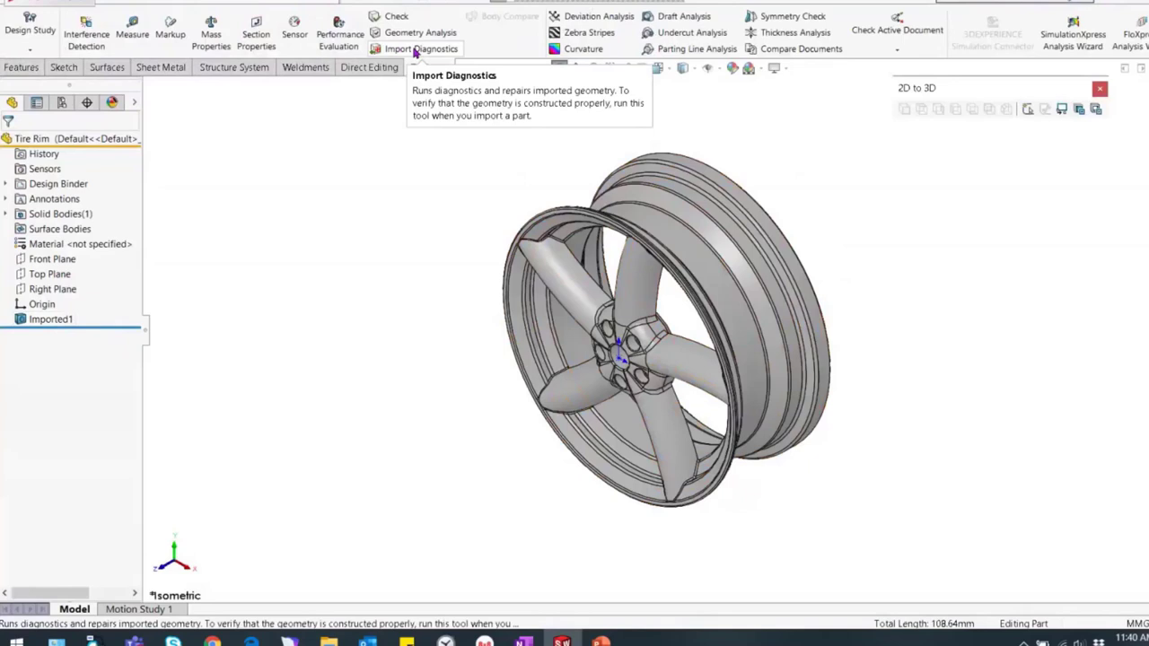
{"action": "left_click", "coordinate": [416, 50]}
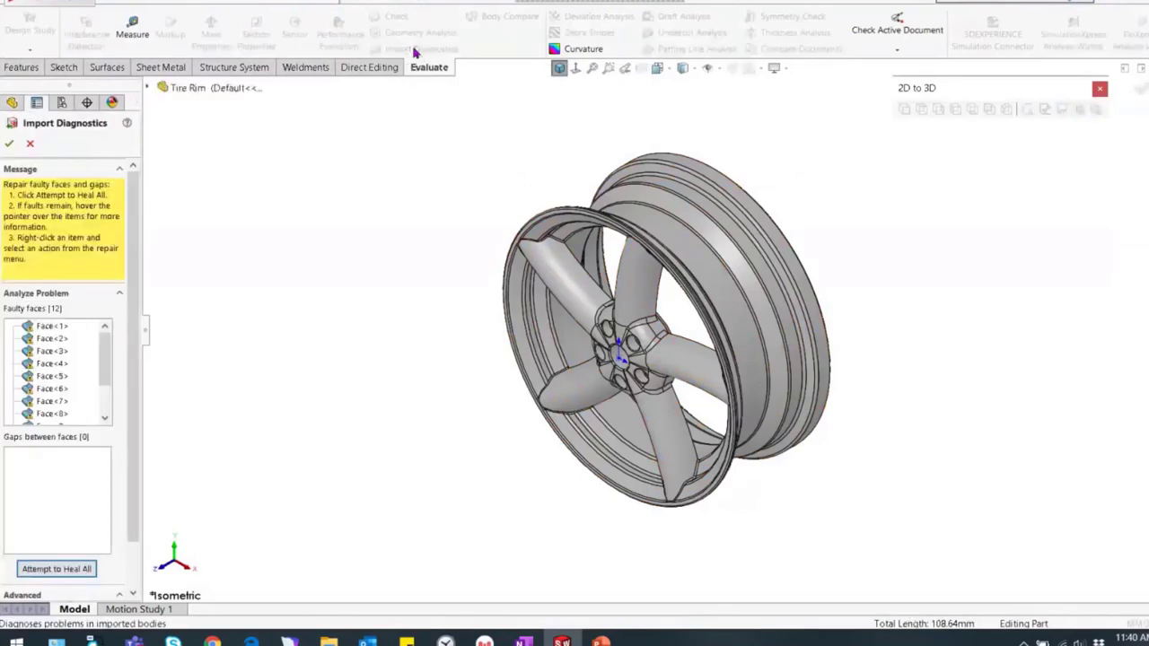
{"action": "left_click", "coordinate": [52, 351]}
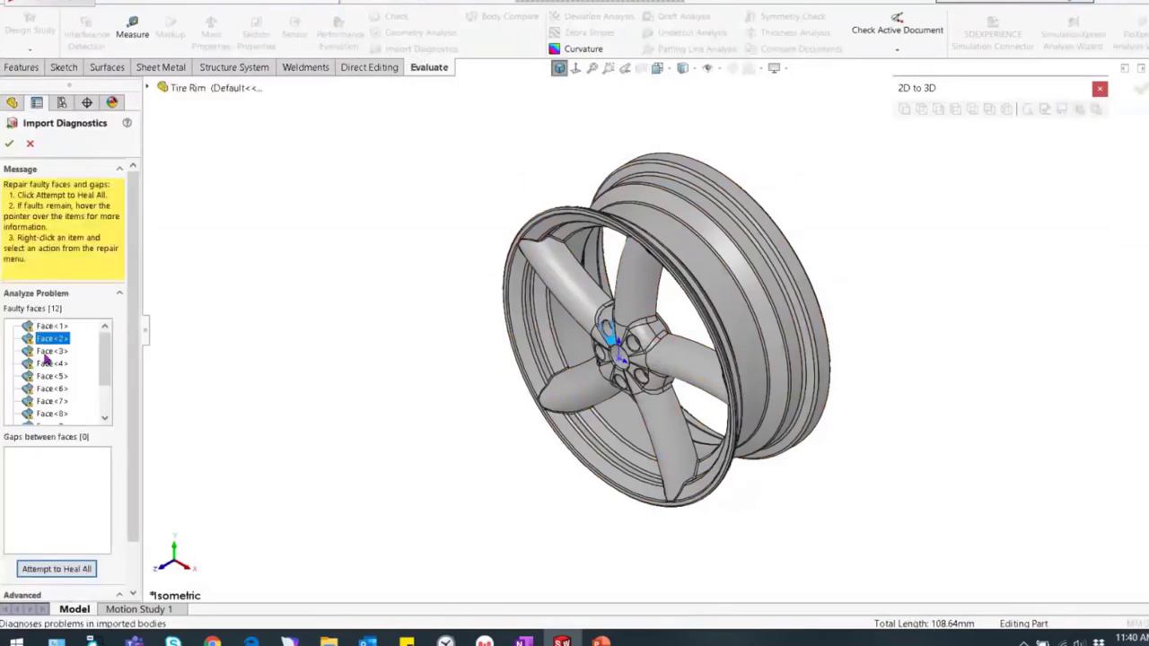
{"action": "left_click", "coordinate": [43, 363]}
{"action": "left_click", "coordinate": [42, 376]}
{"action": "left_click", "coordinate": [42, 388]}
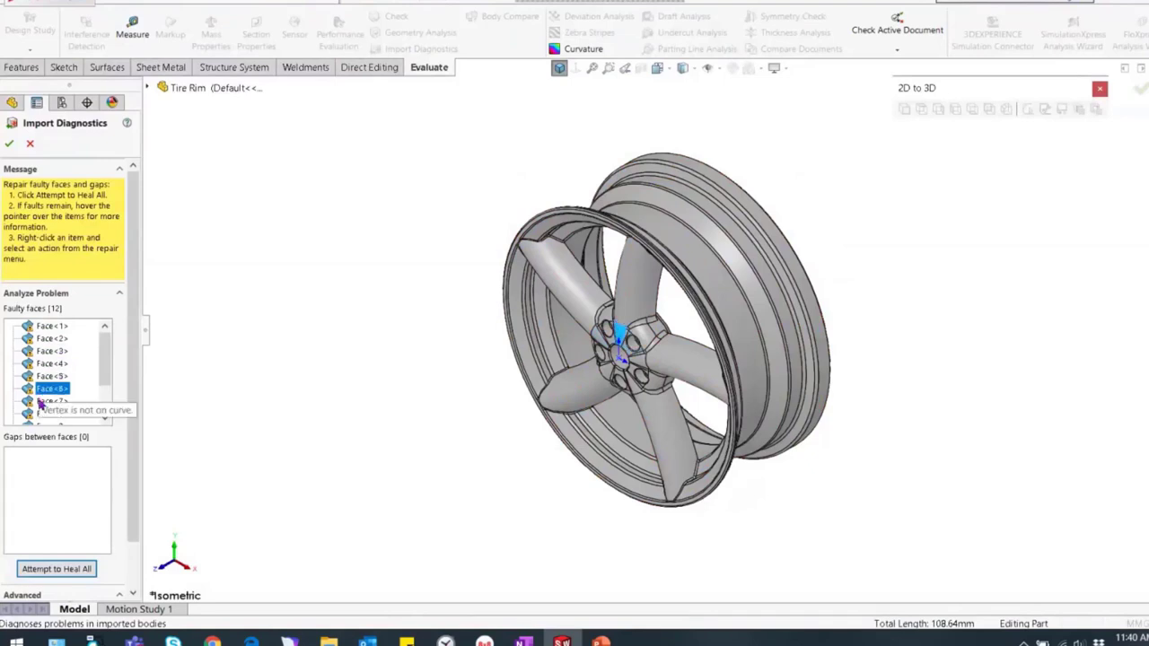
{"action": "left_click", "coordinate": [42, 402]}
{"action": "left_click", "coordinate": [192, 384]}
Step: Try to heal all faulty faces of the rim, inspect the resulting geometry, and leave Import Diagnostics
{"action": "scroll", "coordinate": [135, 516], "scroll_direction": "down", "scroll_amount": 1}
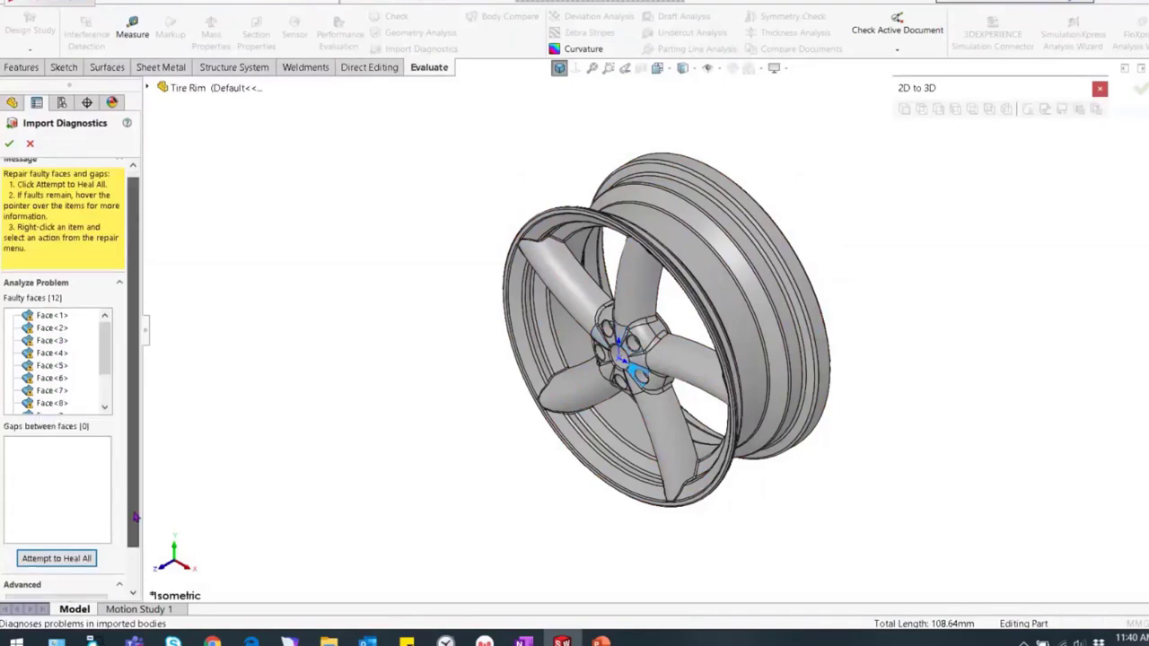
{"action": "scroll", "coordinate": [134, 516], "scroll_direction": "down", "scroll_amount": 3}
{"action": "left_click", "coordinate": [65, 515]}
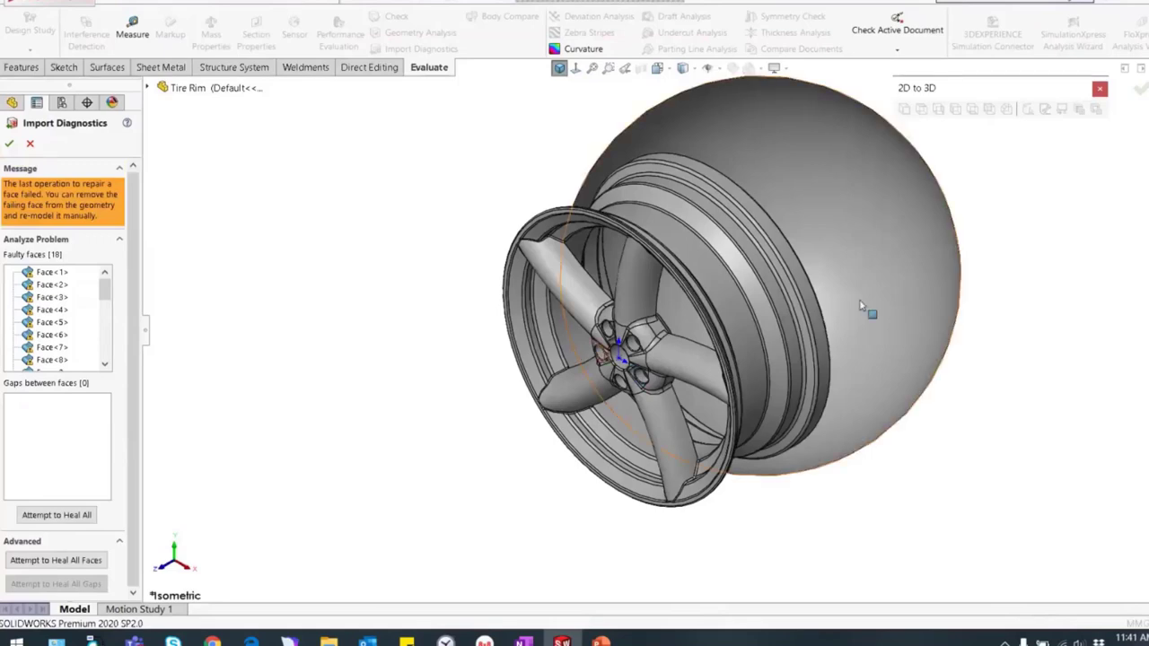
{"action": "middle_click_drag", "start_coordinate": [870, 313], "coordinate": [344, 331]}
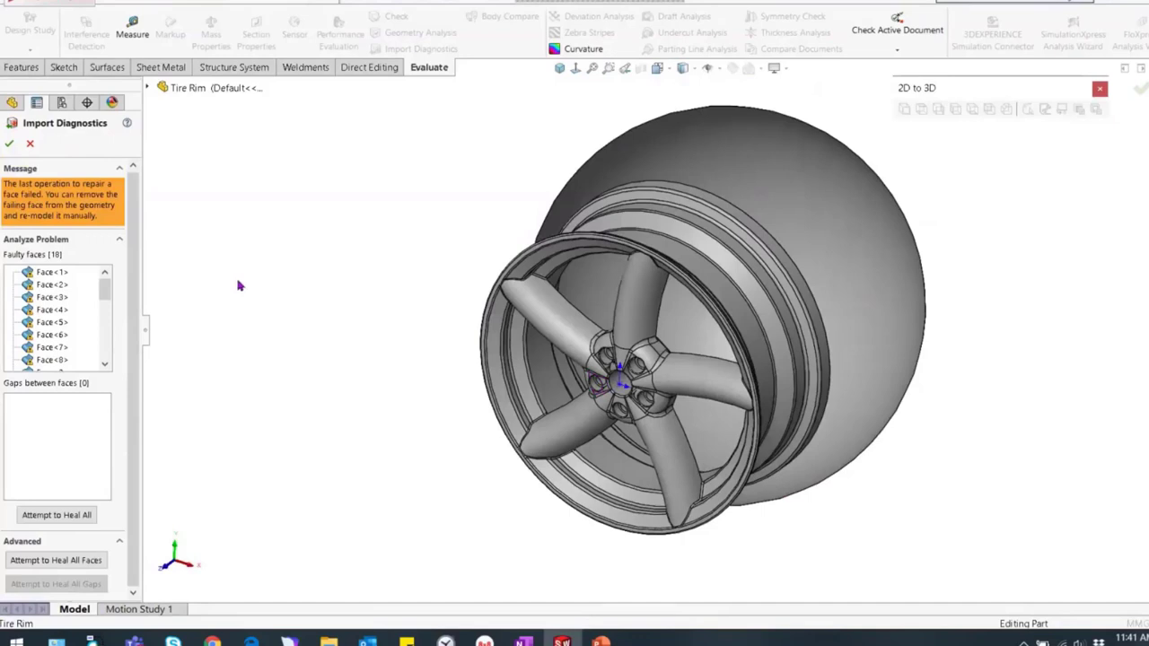
{"action": "left_click", "coordinate": [31, 144]}
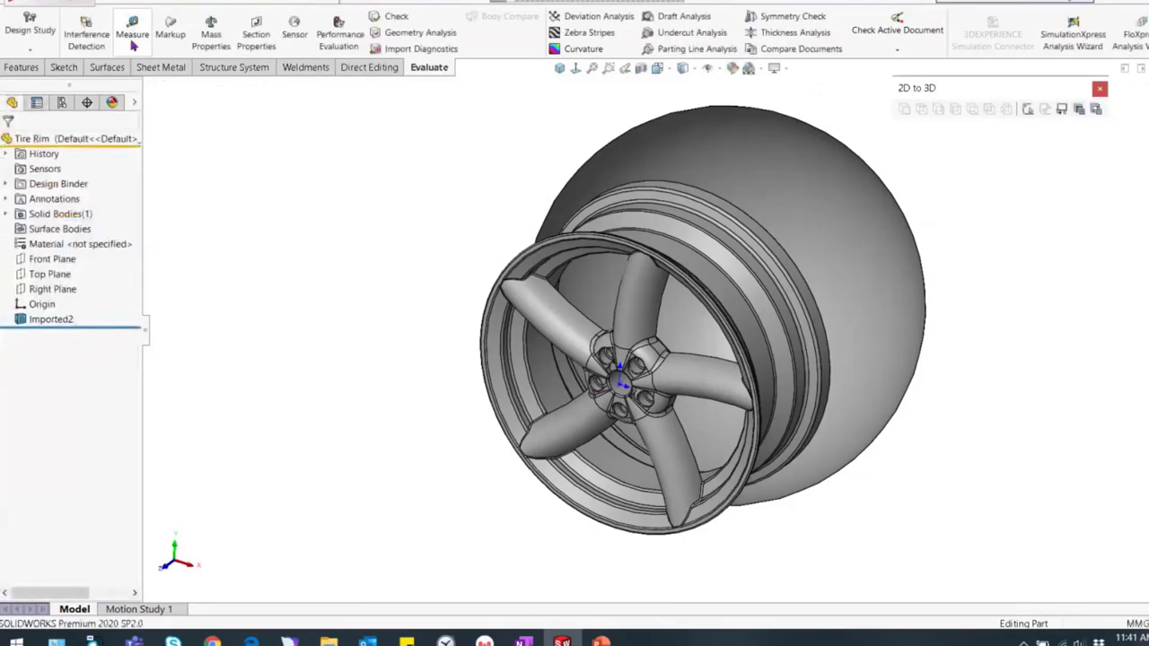
Step: Close the Tire Rim part without saving the changes
{"action": "left_click", "coordinate": [126, 7]}
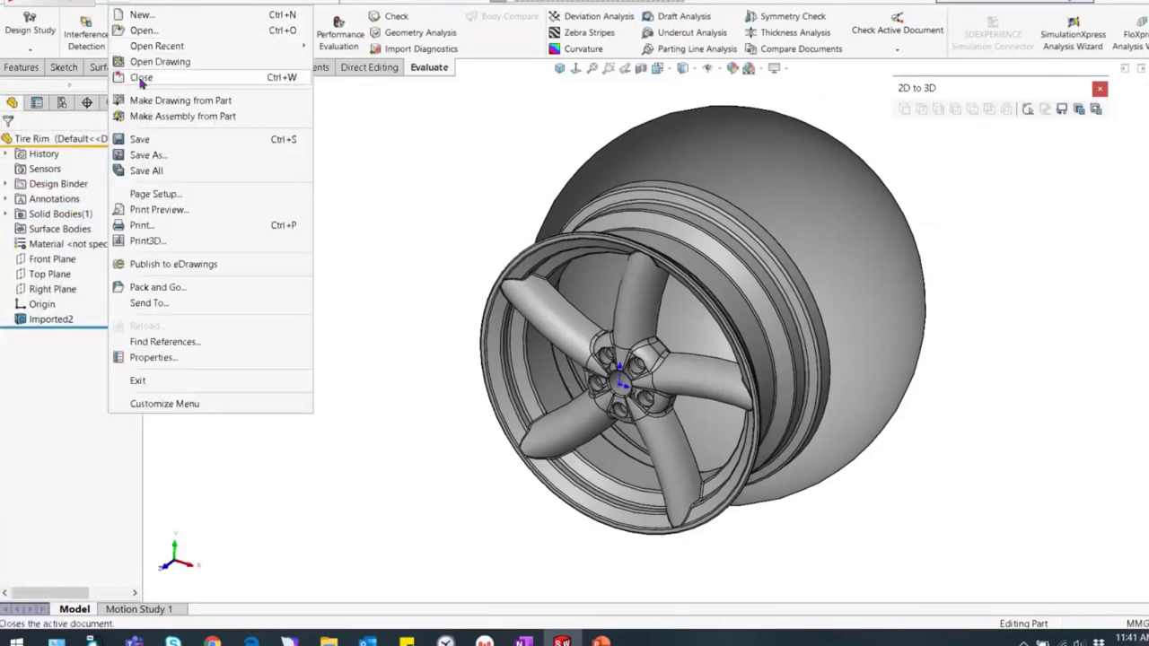
{"action": "left_click", "coordinate": [141, 79]}
{"action": "left_click", "coordinate": [582, 333]}
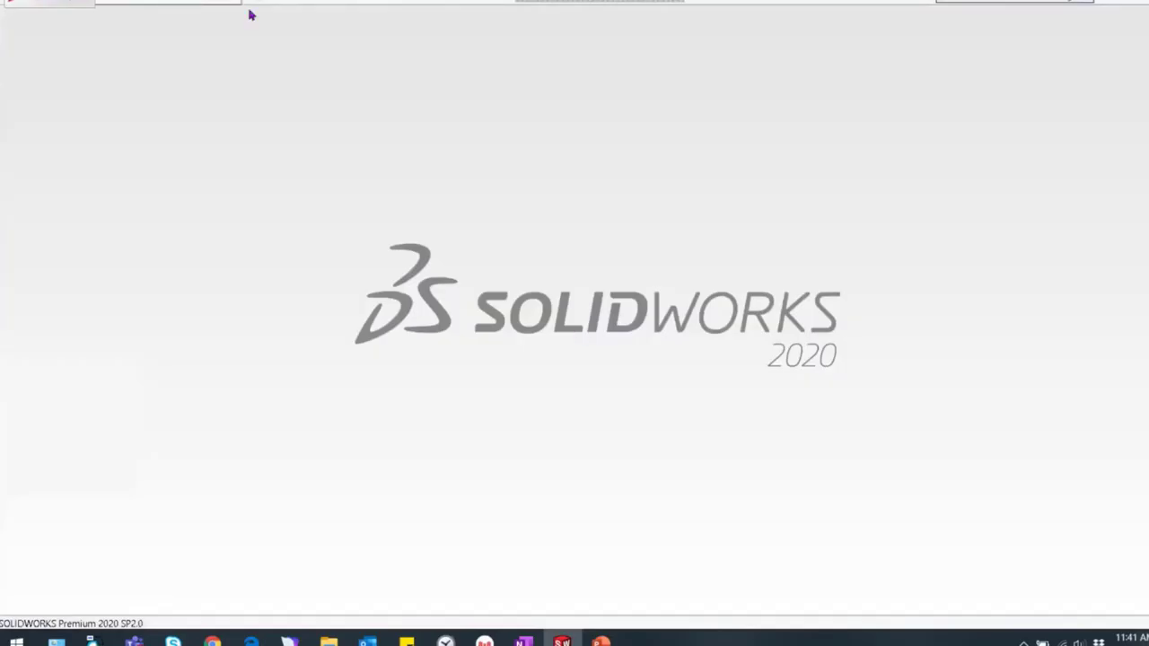
Step: Import Tire Rim.stp again with B-Rep mapping and the full entity check and error repair both enabled
{"action": "left_click", "coordinate": [116, 3]}
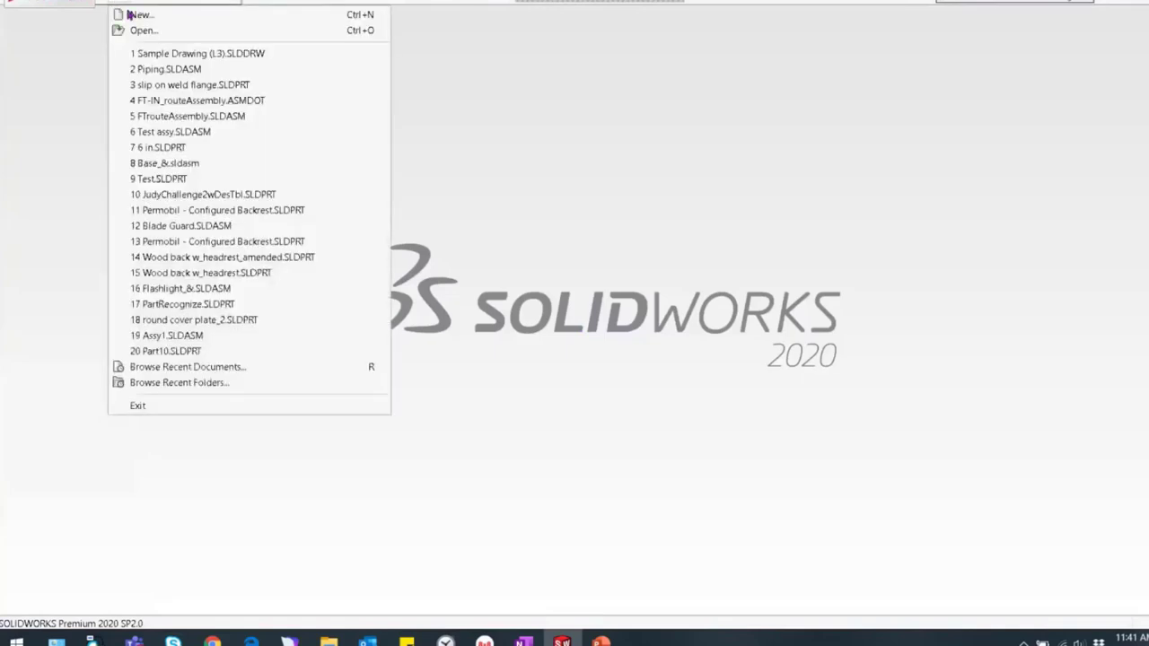
{"action": "left_click", "coordinate": [144, 30]}
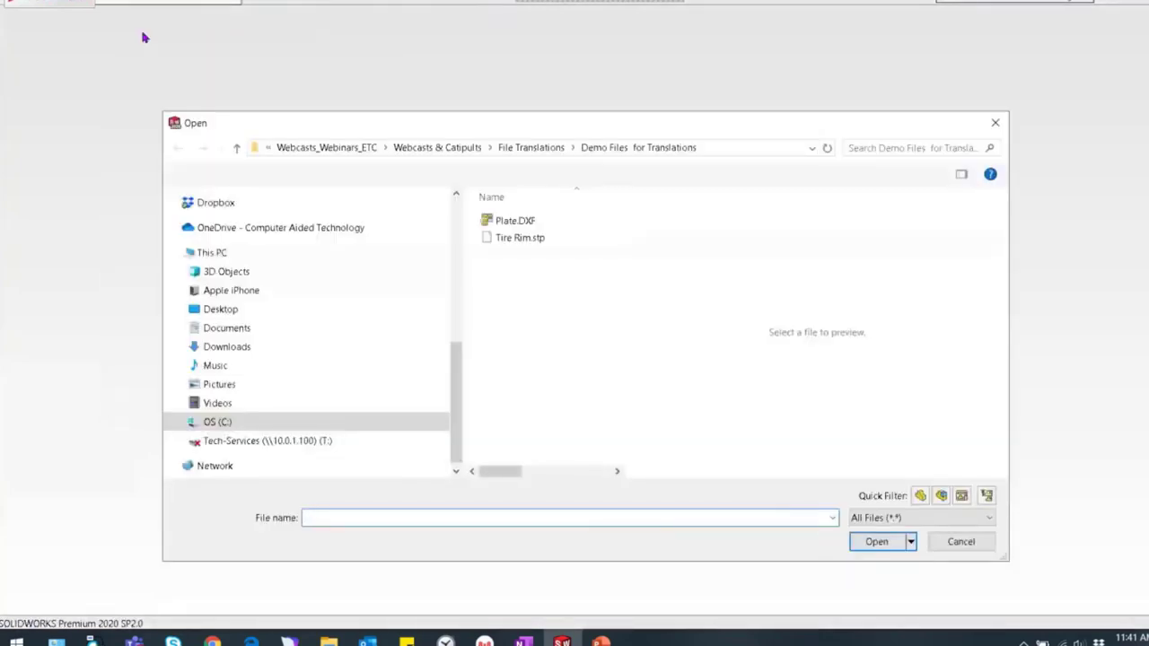
{"action": "left_click", "coordinate": [496, 238]}
{"action": "left_click", "coordinate": [513, 490]}
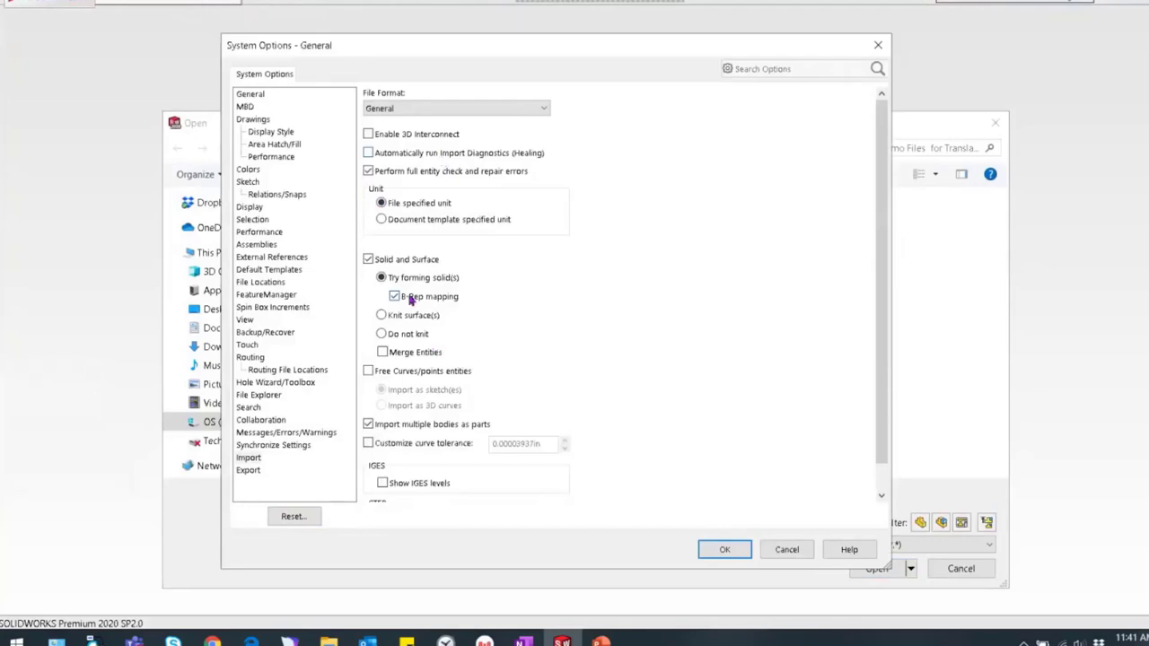
{"action": "left_click", "coordinate": [726, 550]}
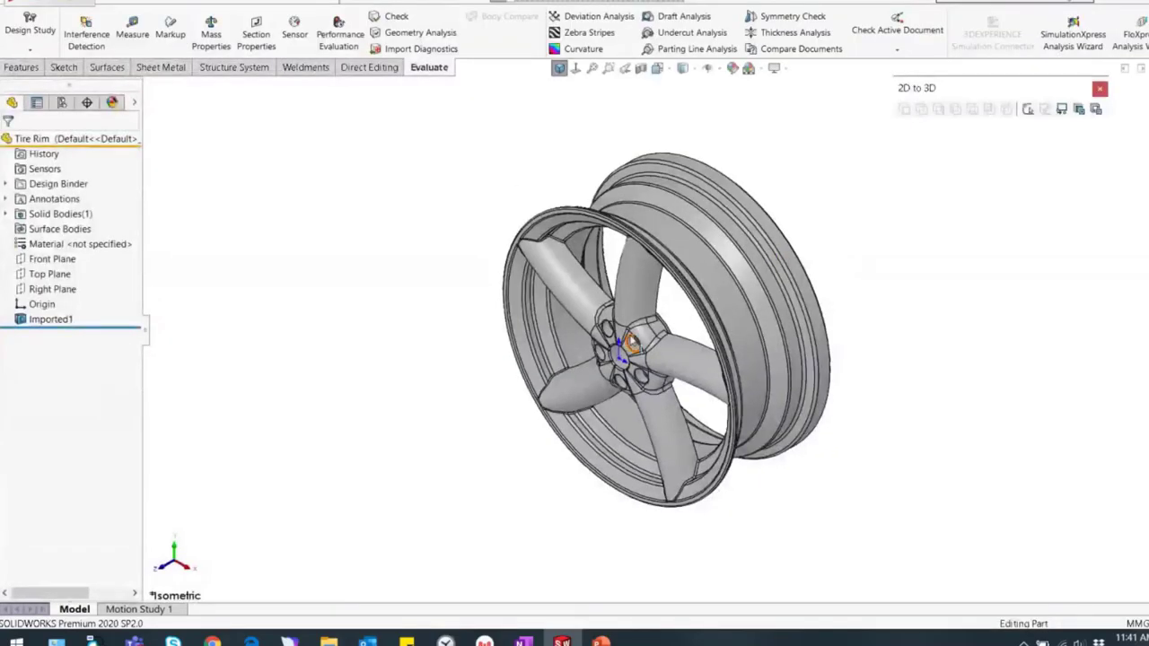
Step: Inspect the newly imported rim and run Import Diagnostics on its imported feature
{"action": "middle_click_drag", "start_coordinate": [745, 238], "coordinate": [680, 261]}
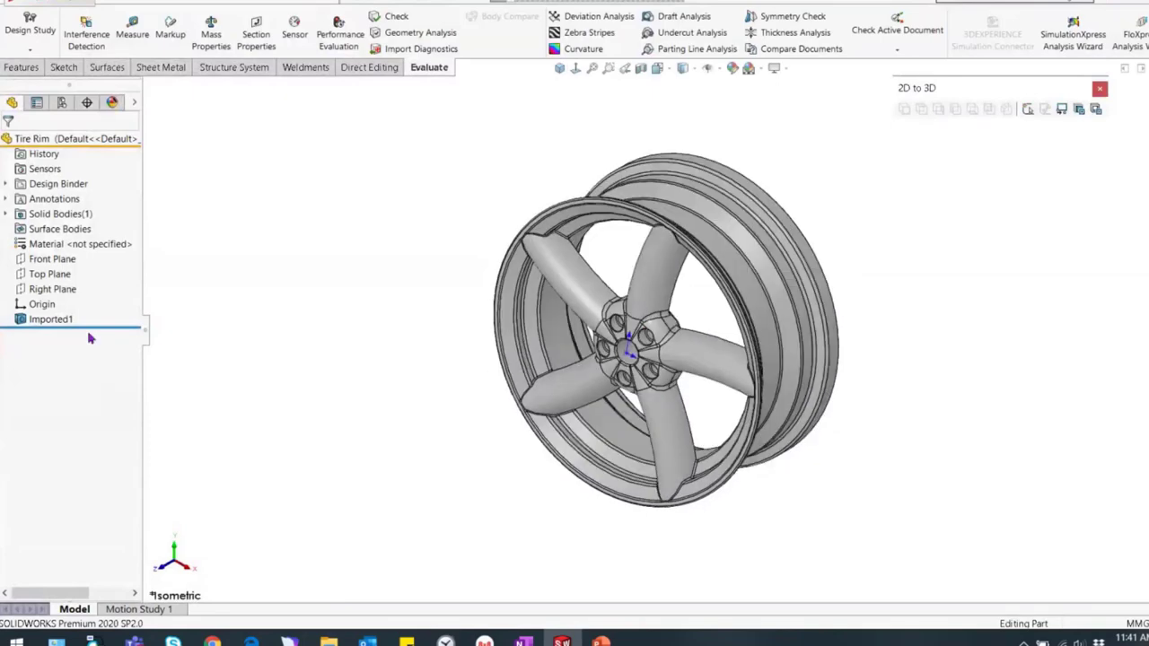
{"action": "right_click", "coordinate": [50, 320]}
{"action": "left_click", "coordinate": [116, 344]}
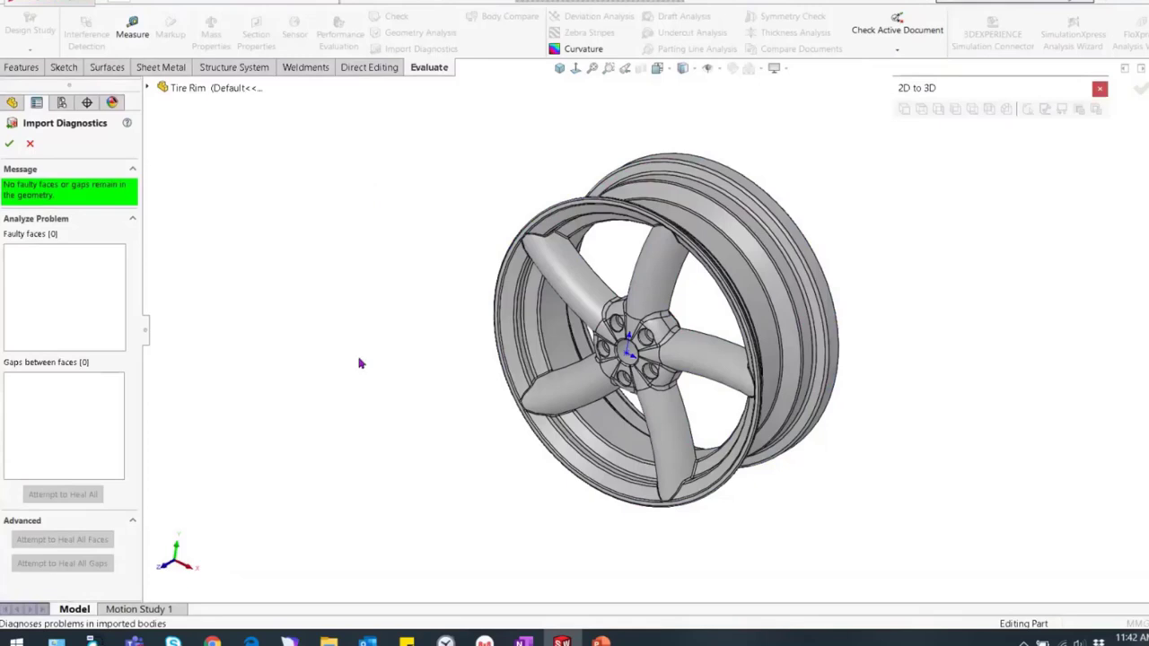
Step: Switch to the PowerPoint slide show and advance from the Import Options slide to the one about the right settings
{"action": "key", "text": "super+Tab"}
{"action": "left_click", "coordinate": [349, 162]}
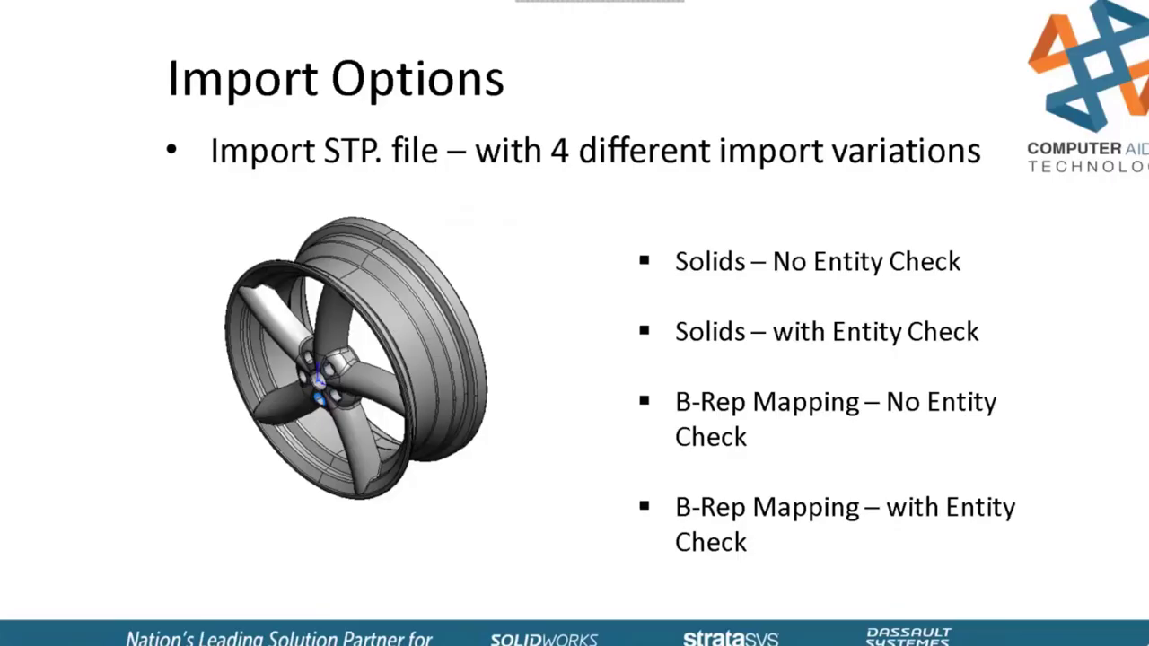
{"action": "key", "text": "Right"}
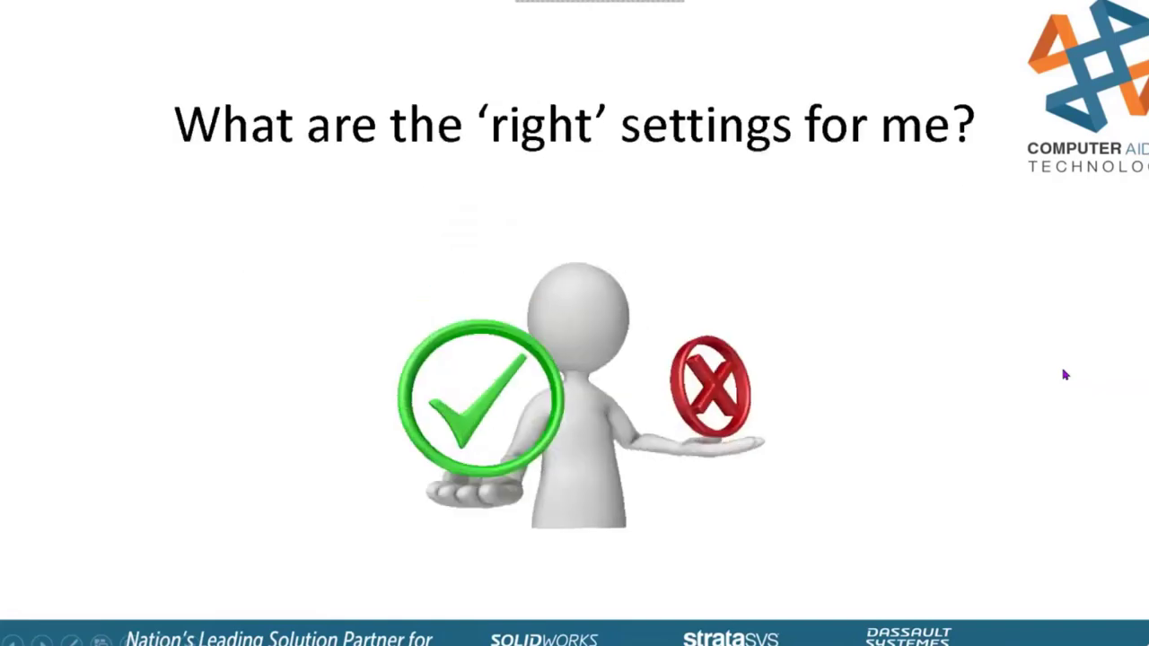